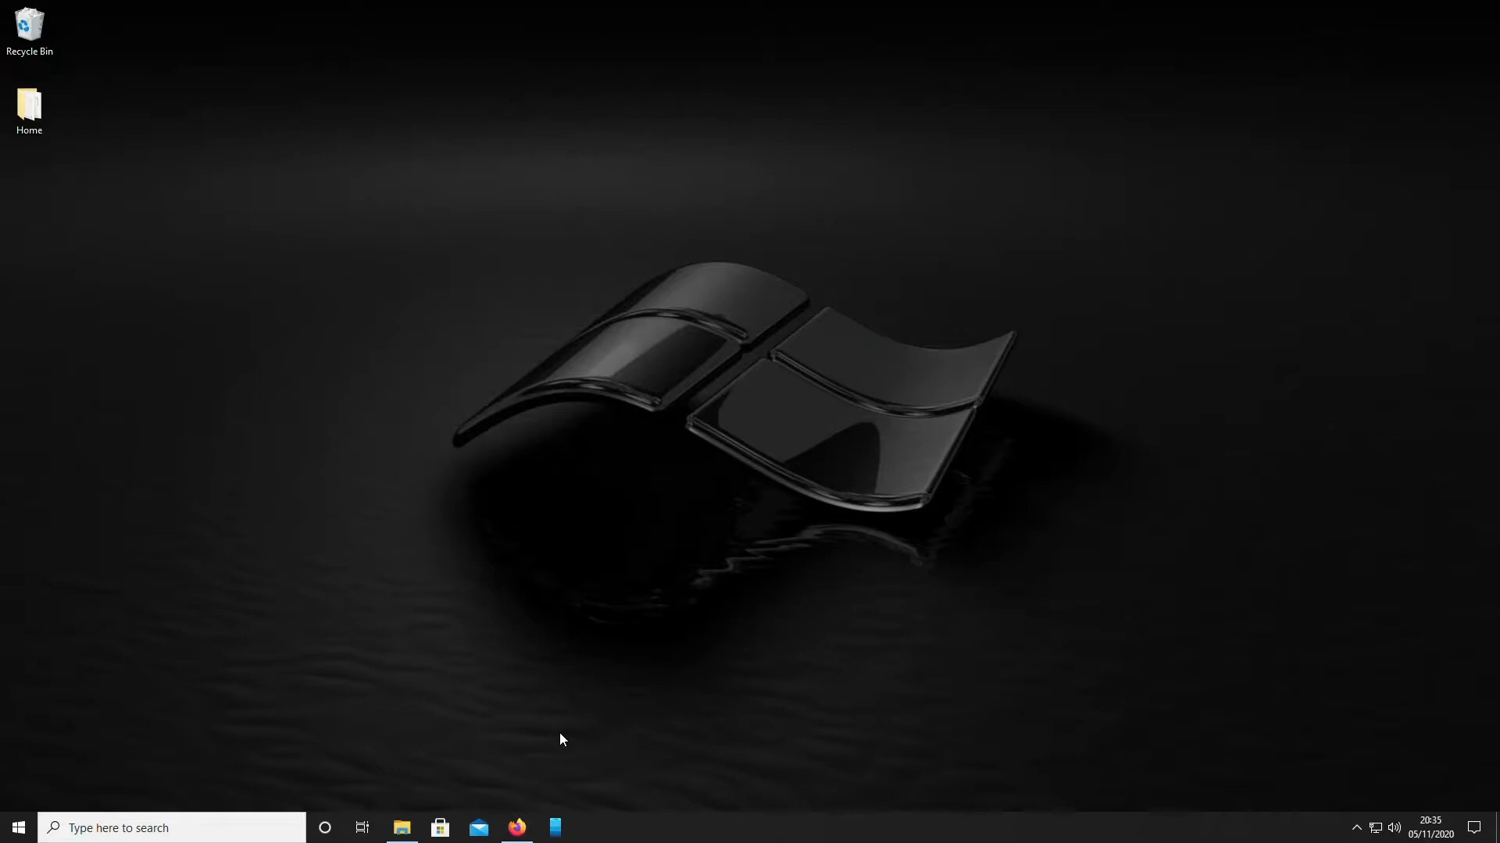
Open Firefox and search Google for "elementary".
left_click(519, 830)
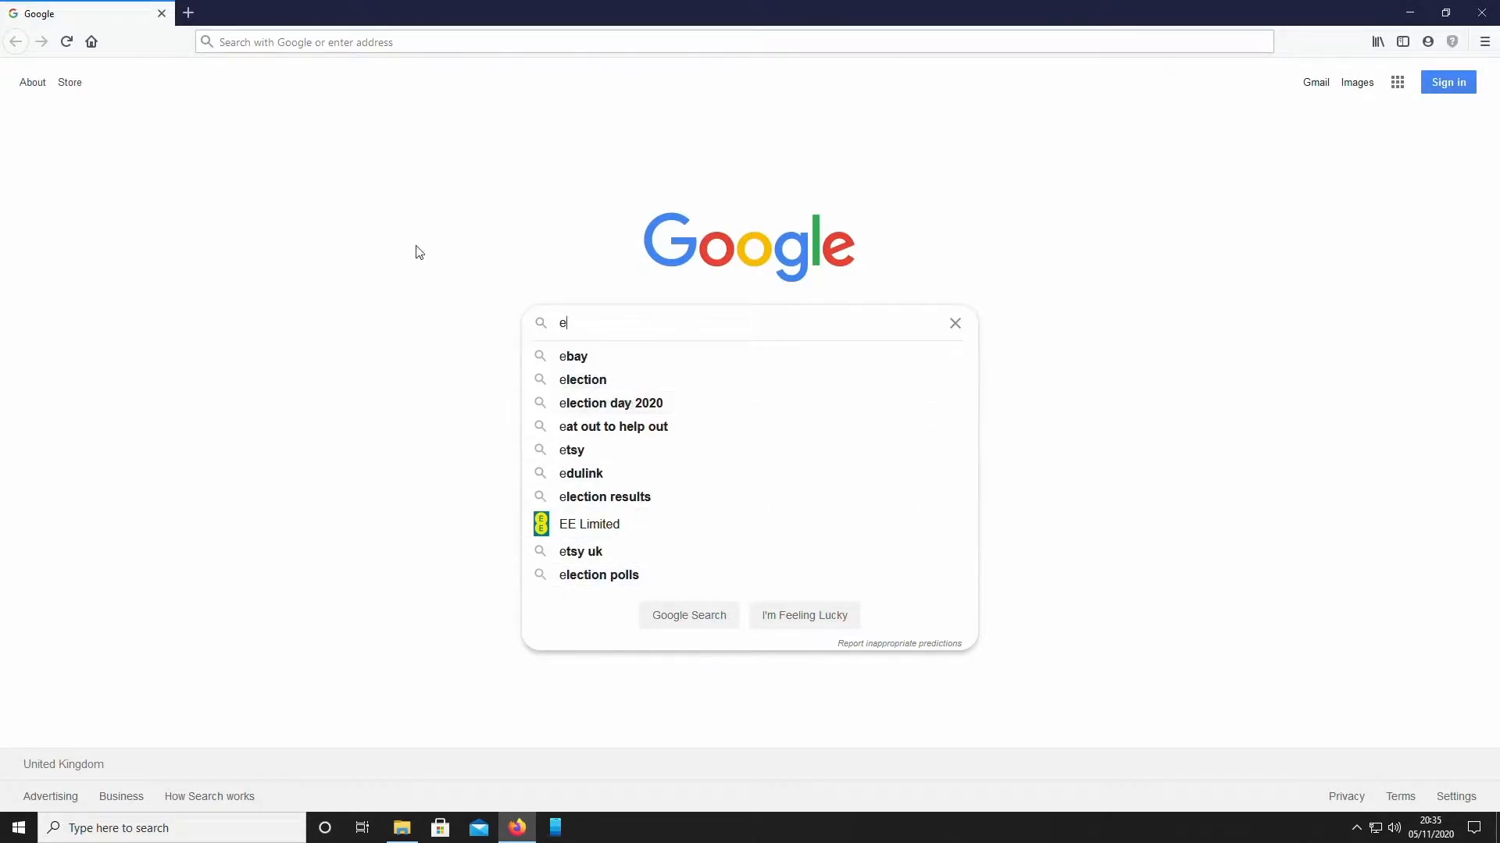
key("BackSpace")
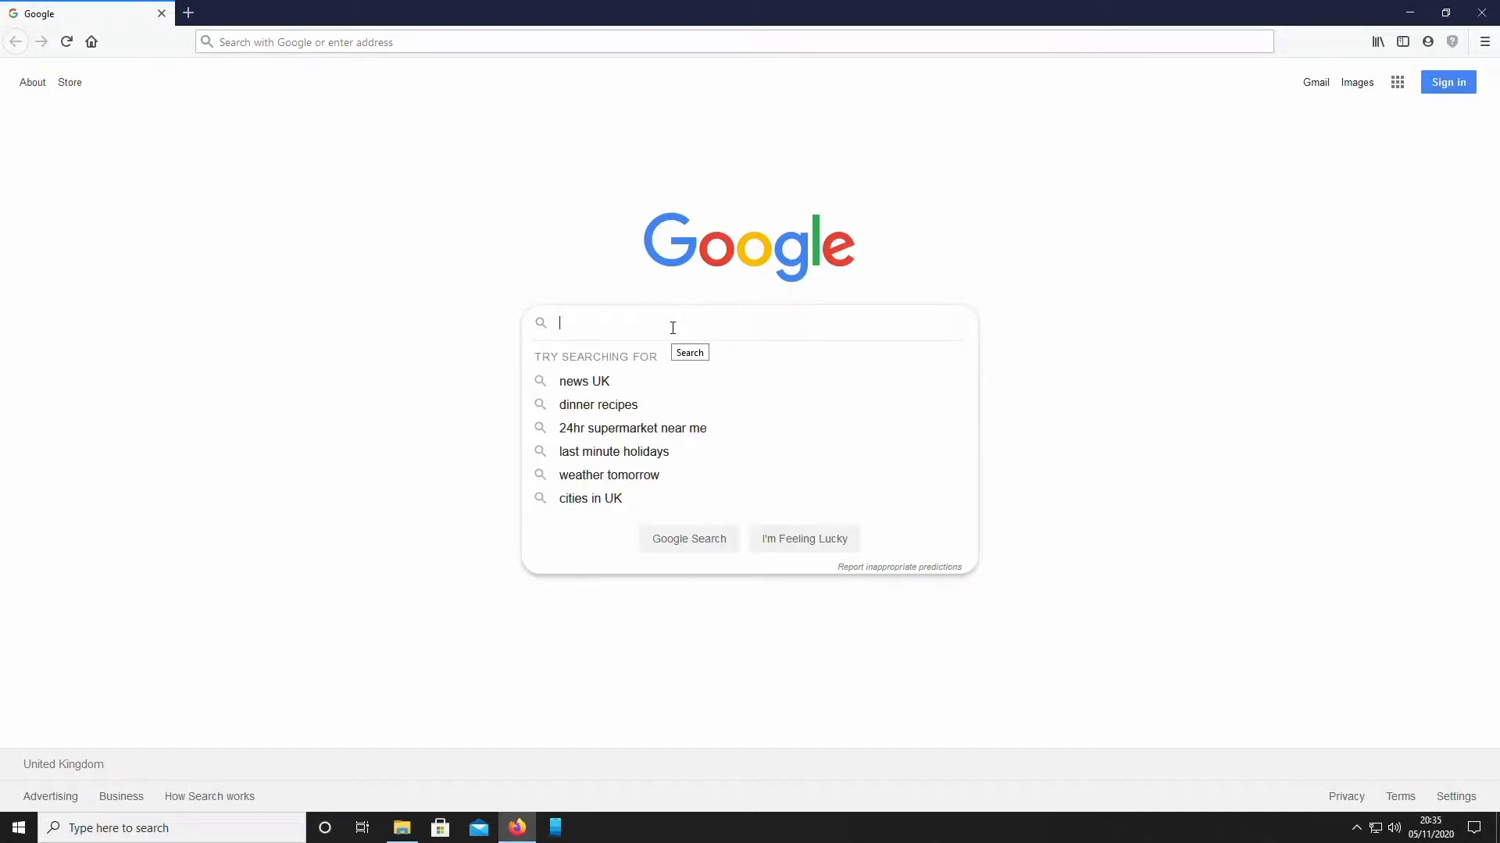
type("ele")
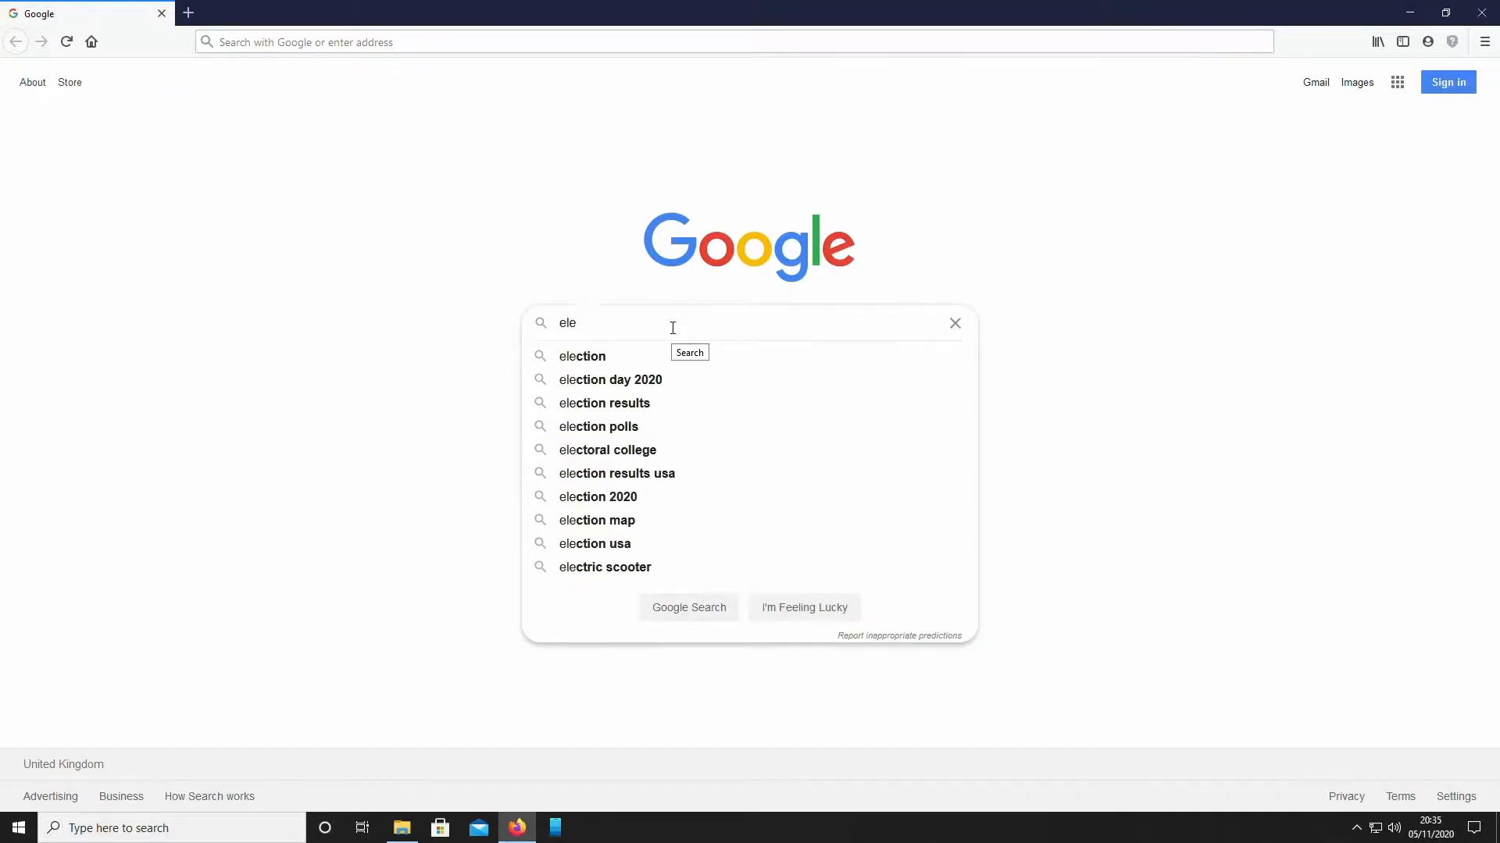
type("m")
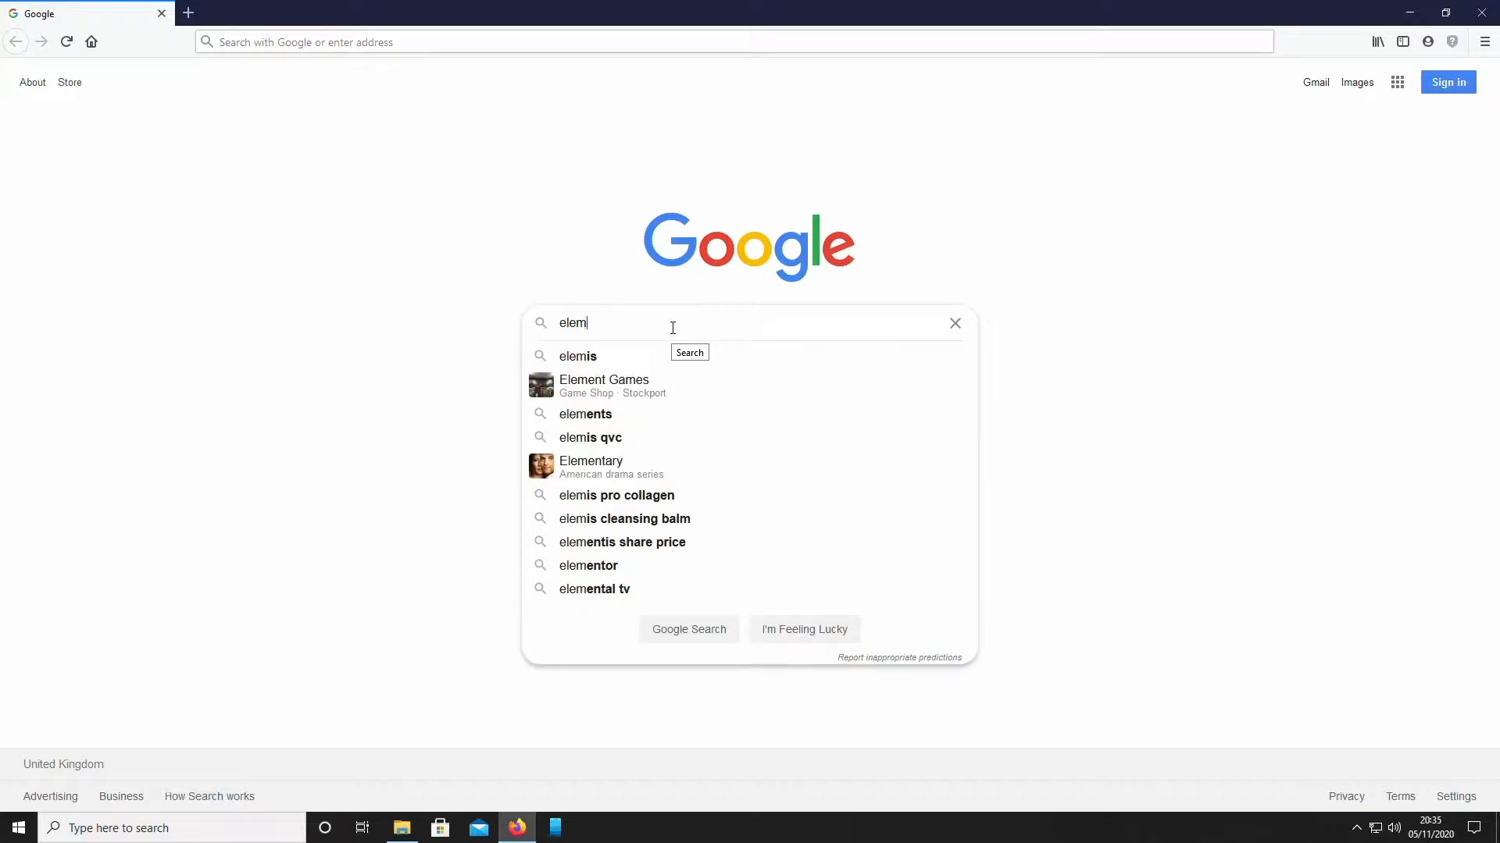
key("BackSpace")
type("me")
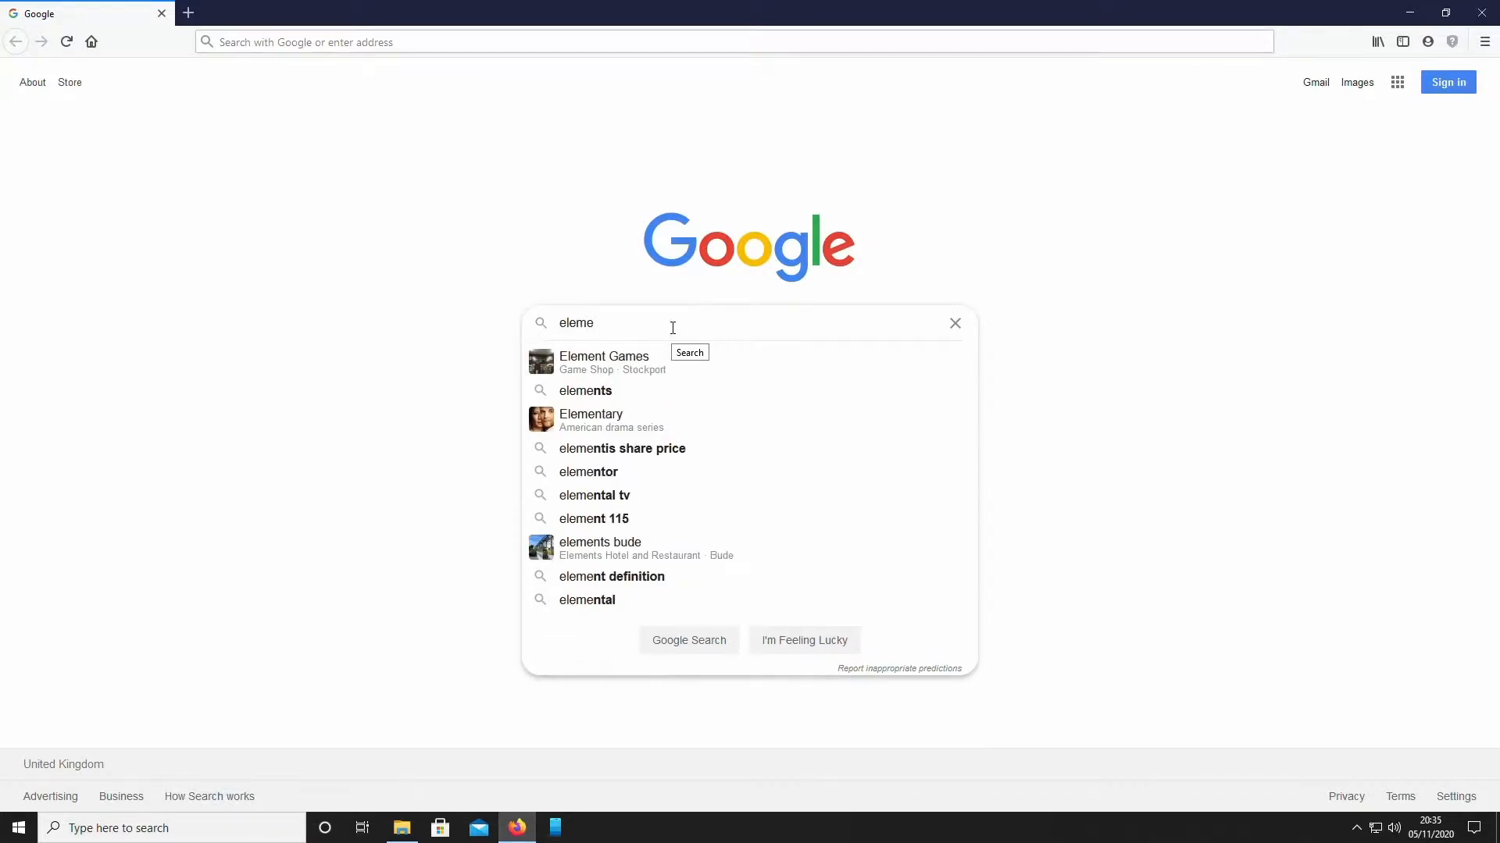
type("ntary")
key("Return")
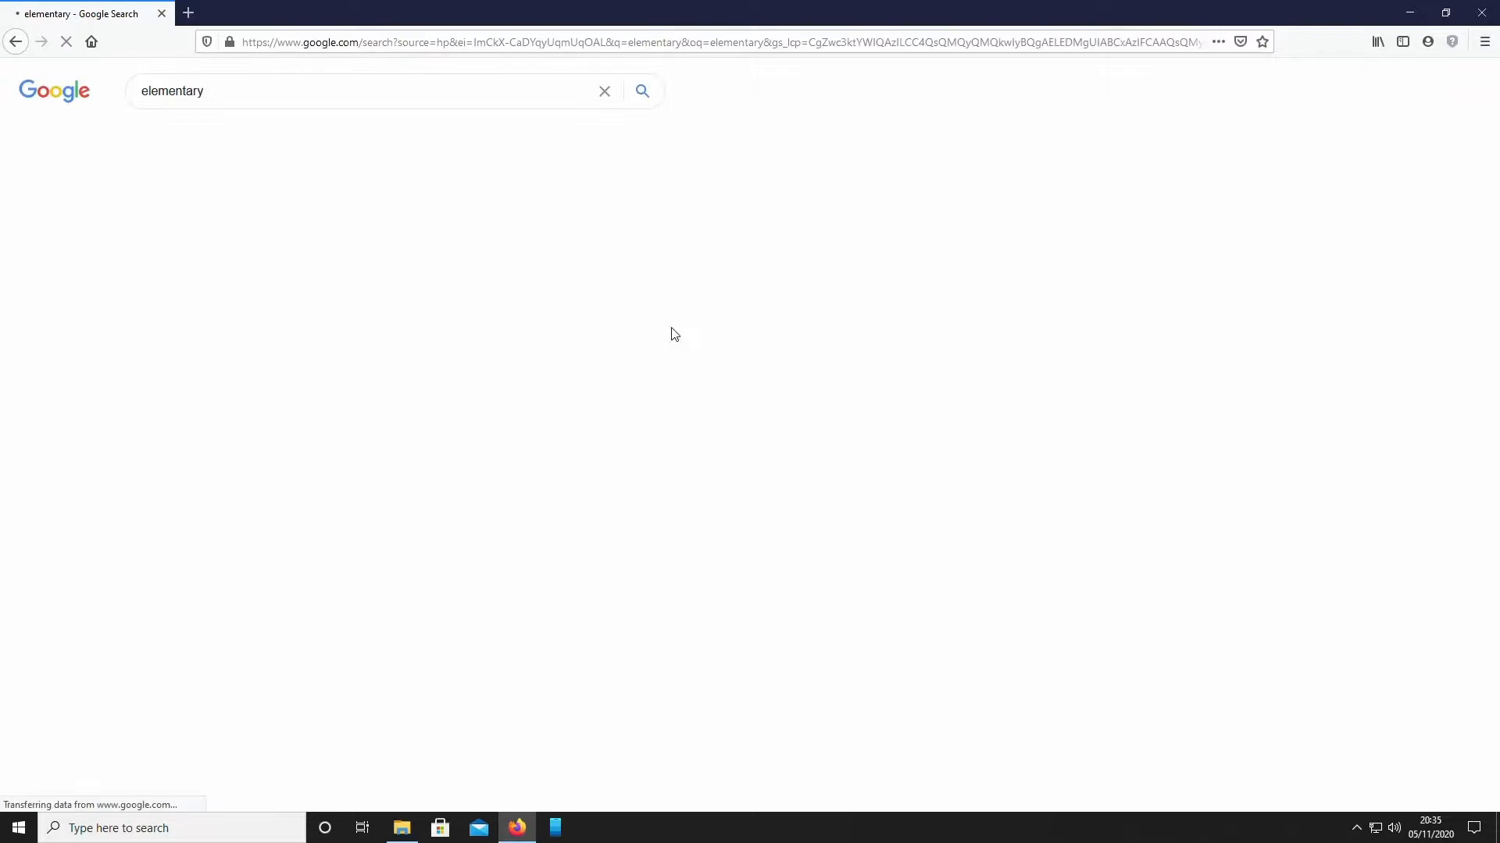
Refine the Google search to "elementary os" and open the official elementary.io website from the results.
left_click(349, 90)
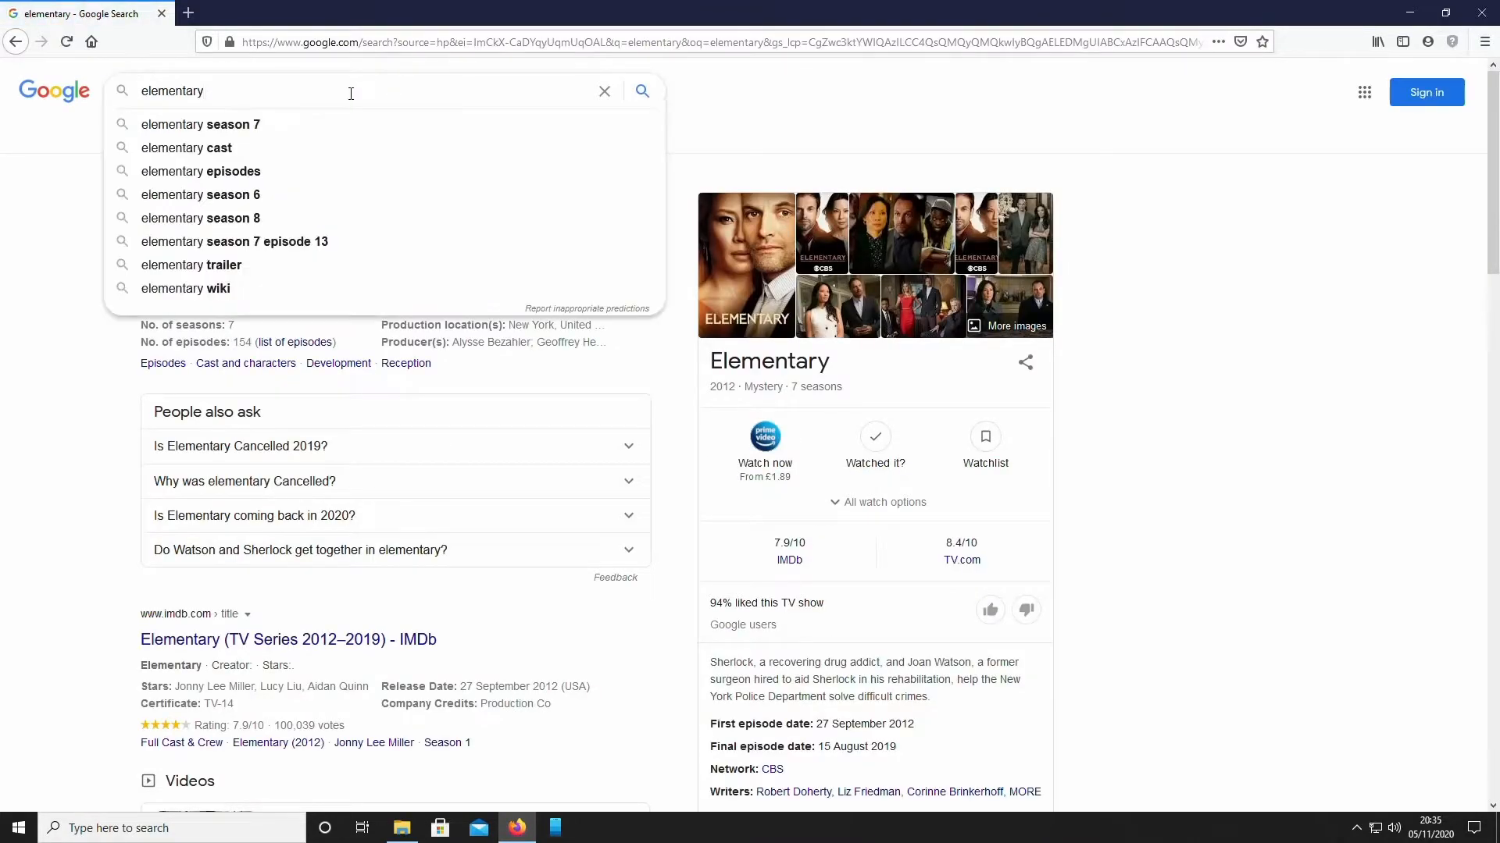
type("os")
key("Return")
left_click(212, 231)
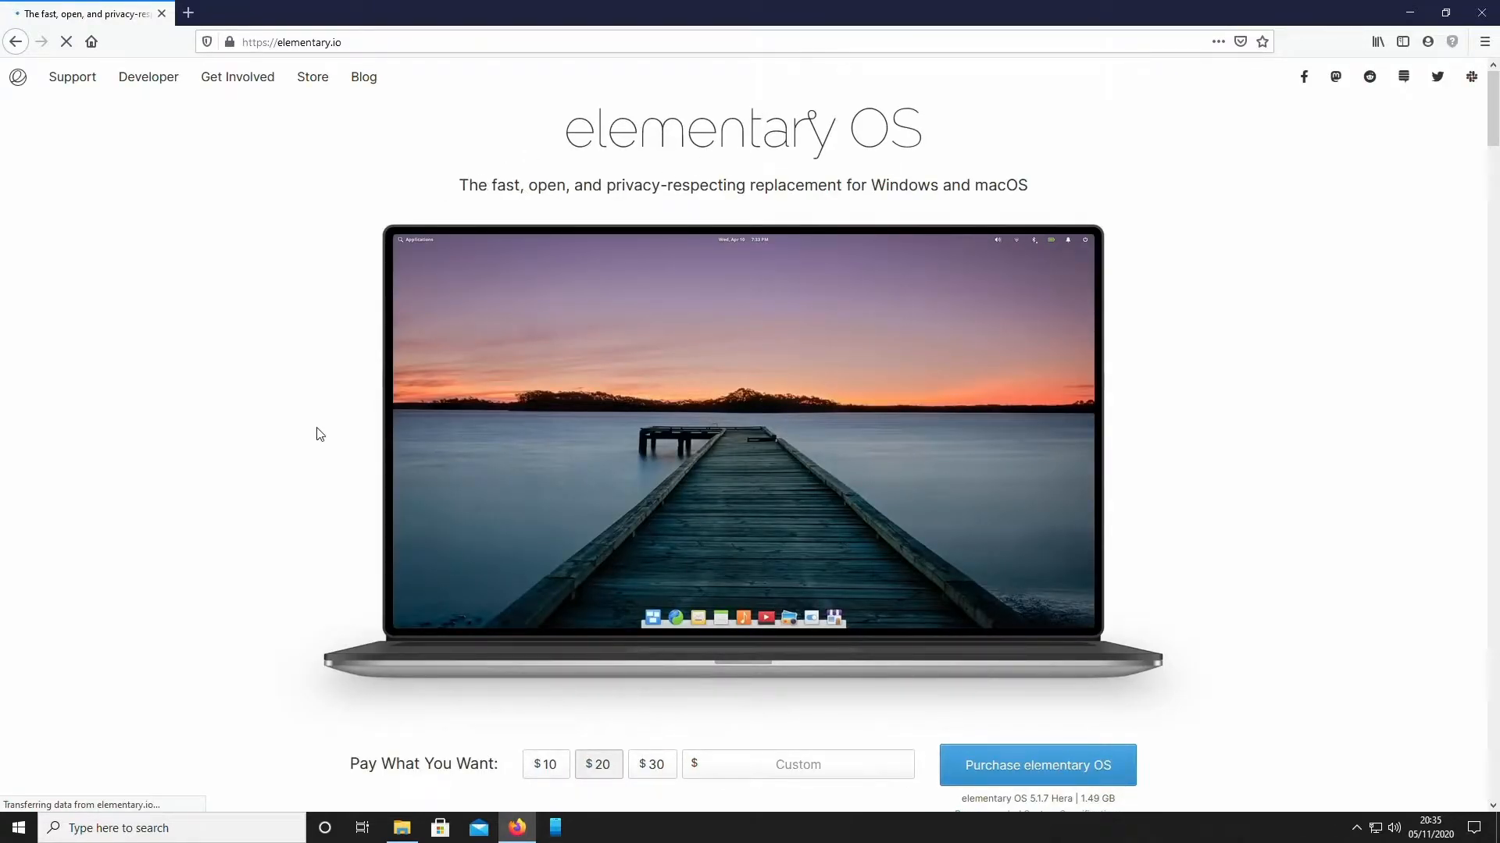
Set a custom payment of $0 for elementary OS, save the ISO download, and check its progress.
scroll(797, 683, "down", 3)
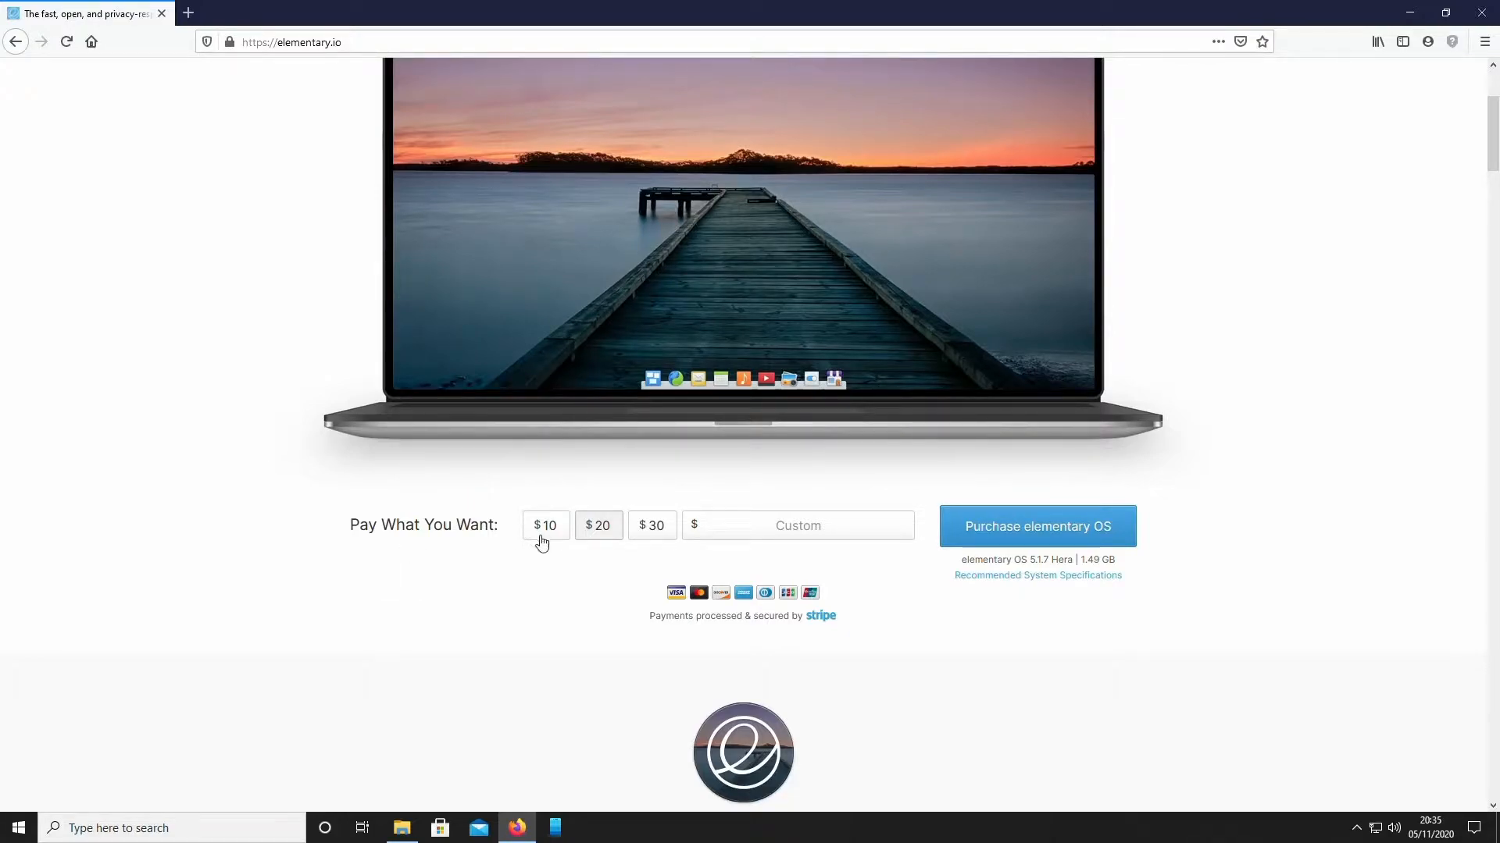
left_click(783, 536)
type("0")
left_click(1042, 520)
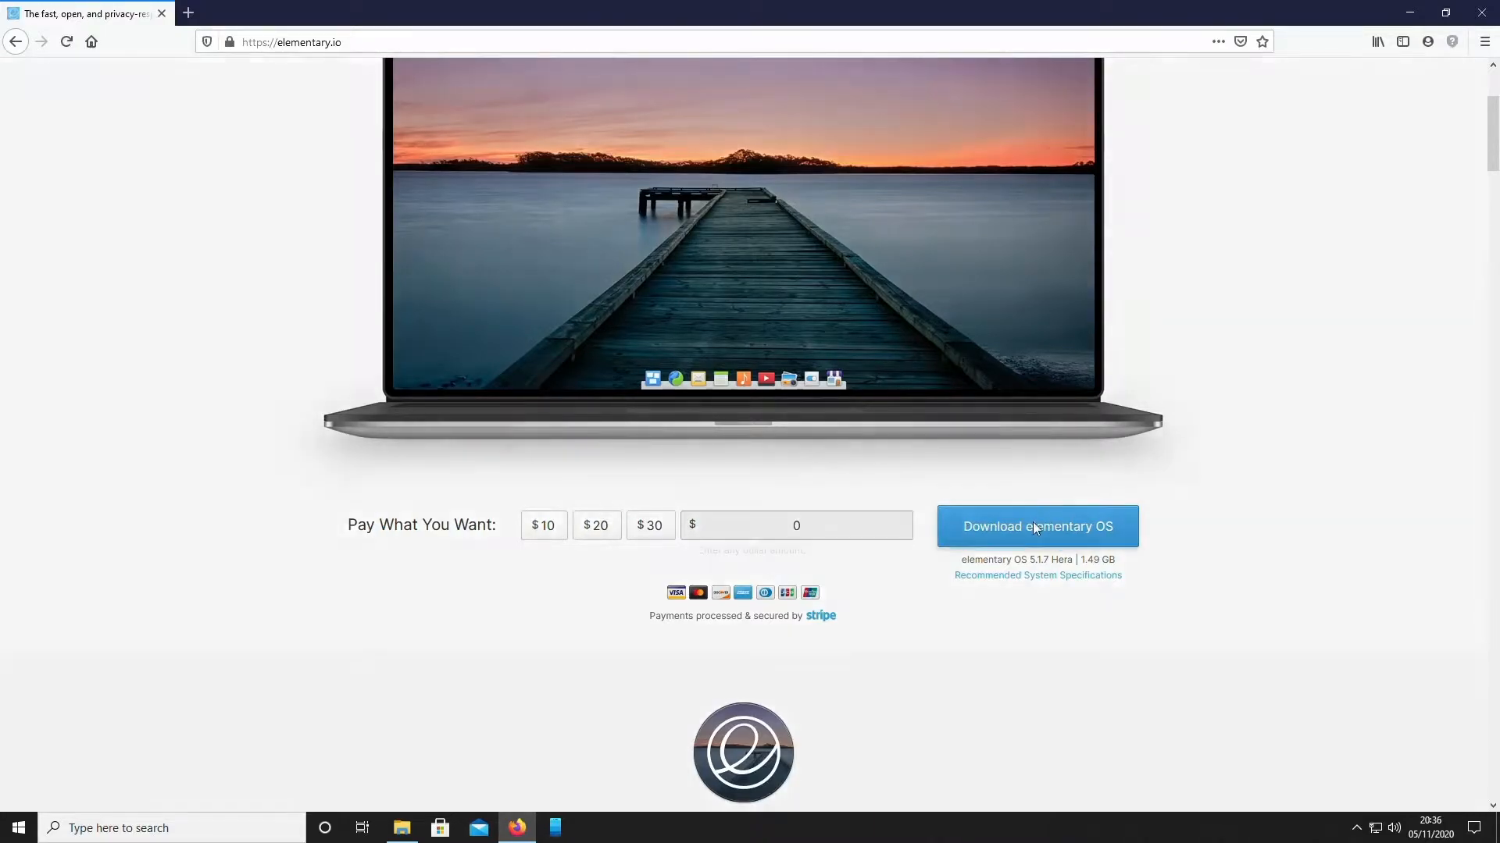
left_click(830, 497)
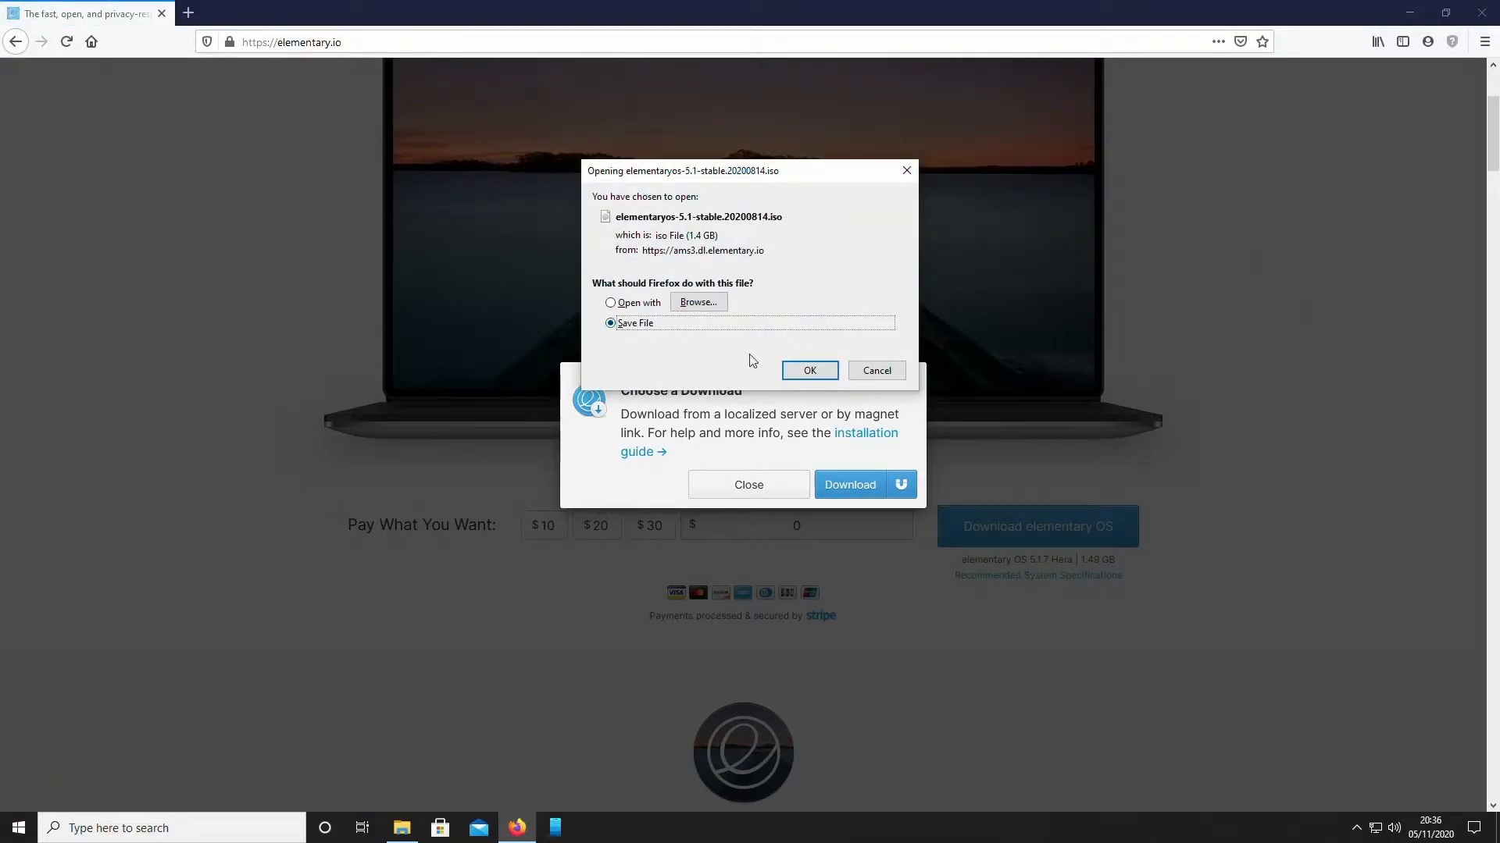
left_click(810, 373)
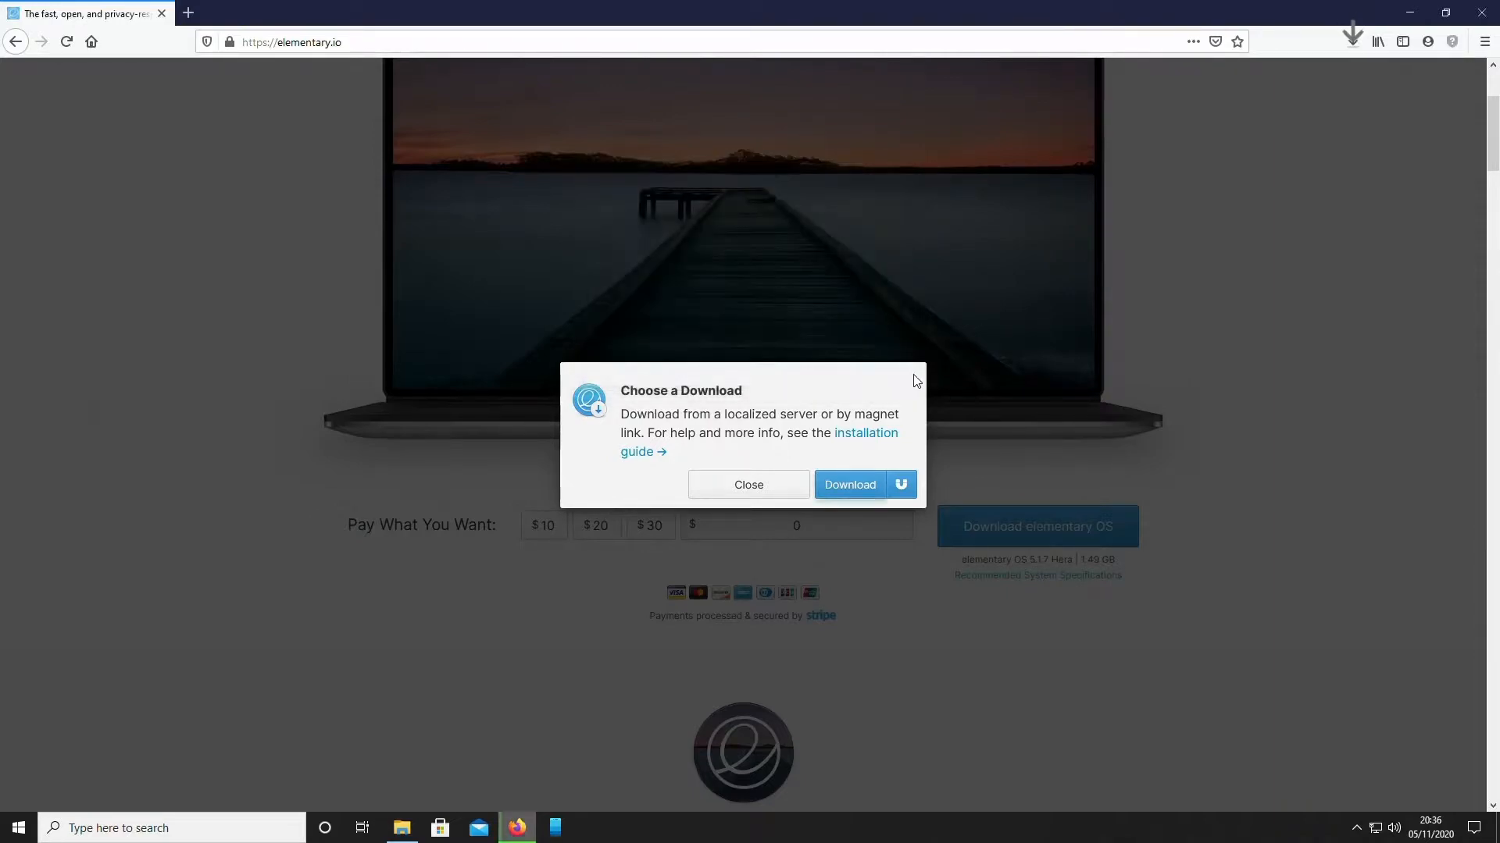
left_click(1350, 41)
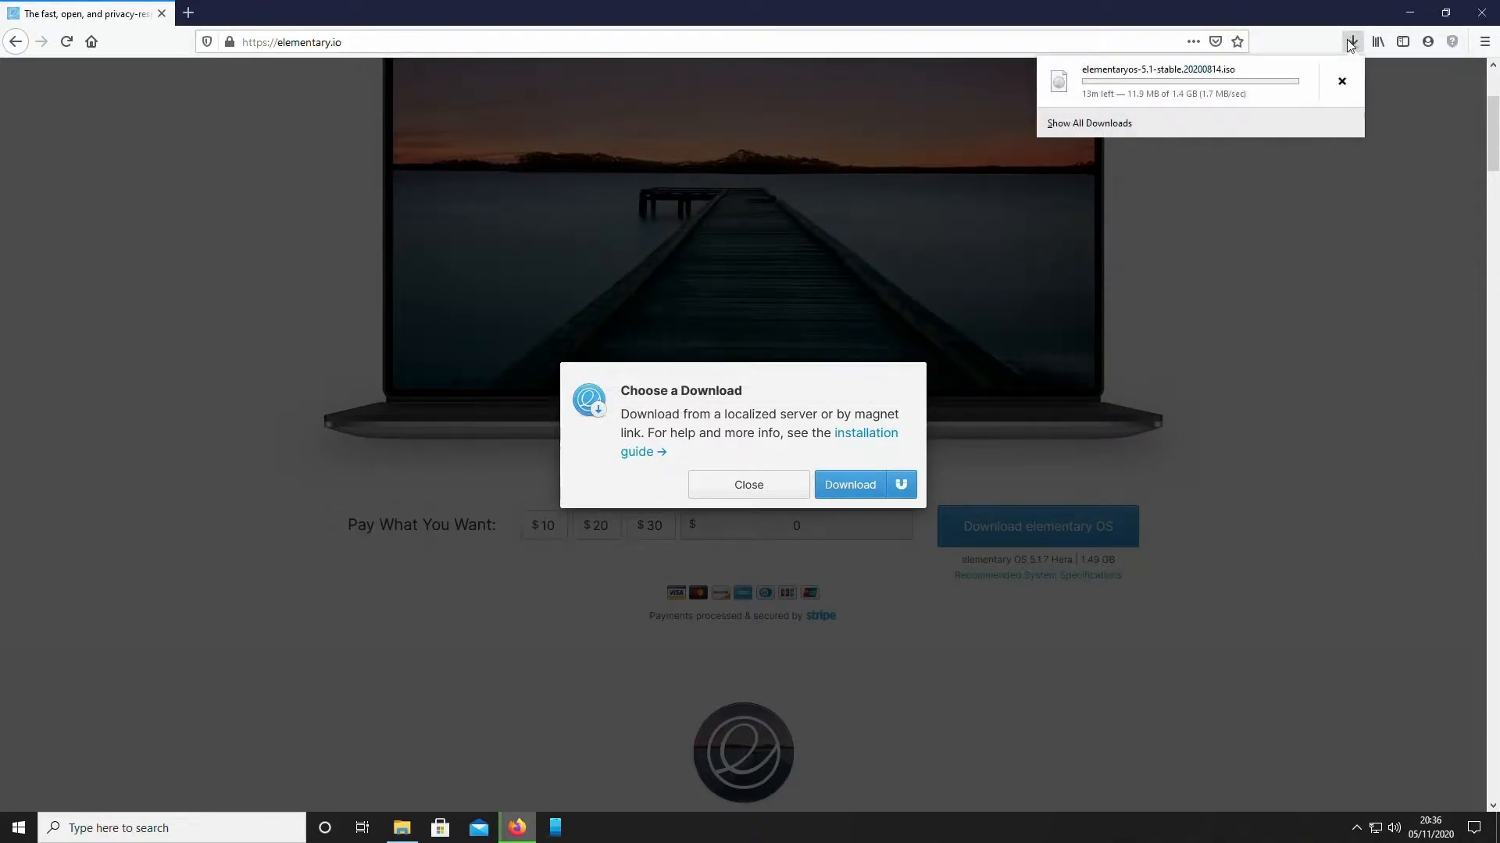
left_click(1283, 198)
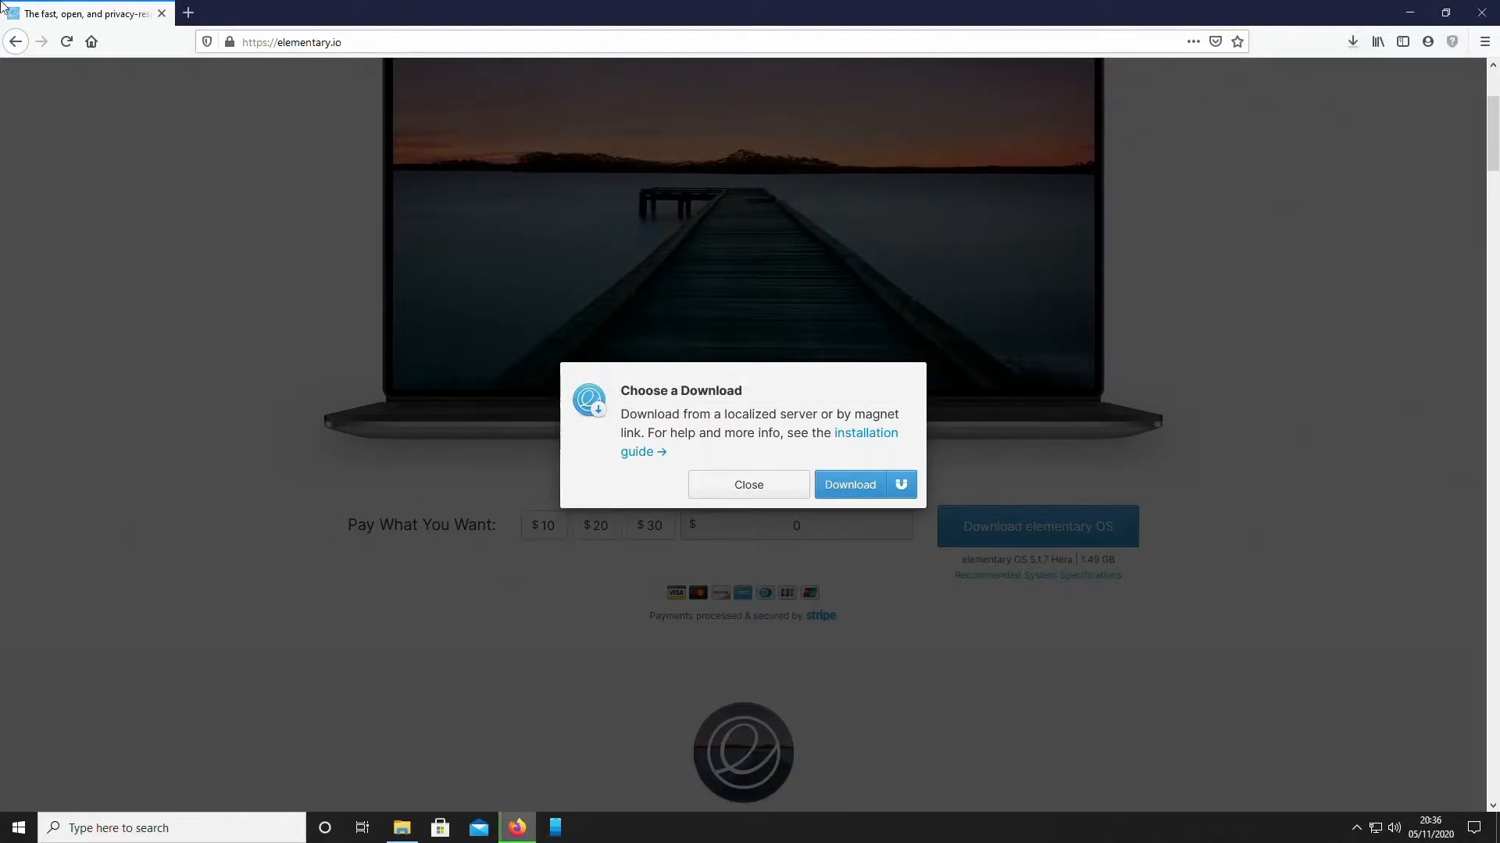
Search for "rufus" in a new browser tab and open the official Rufus website.
left_click(188, 13)
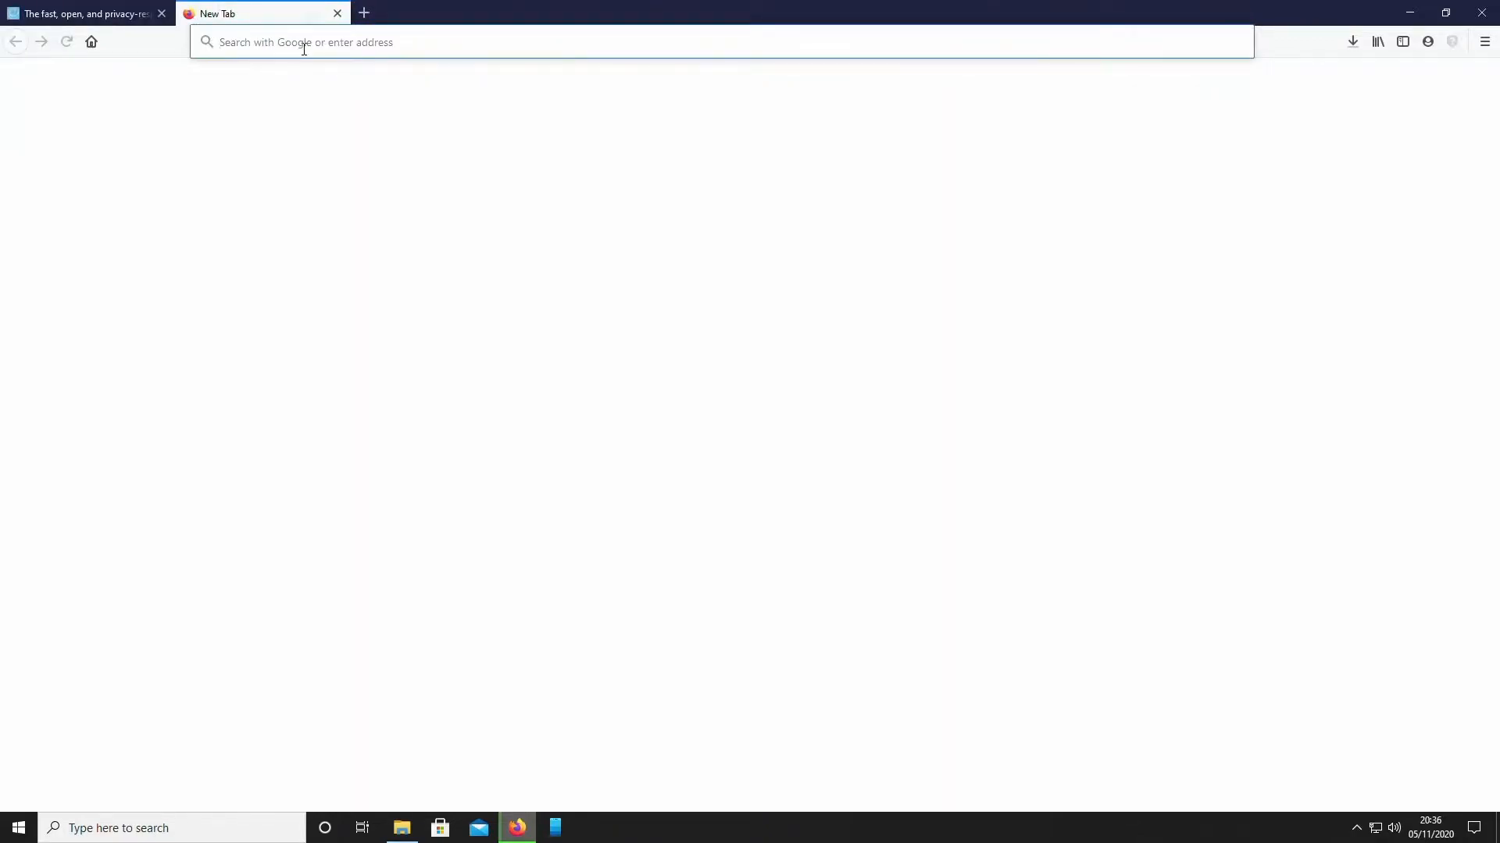
type("rufus")
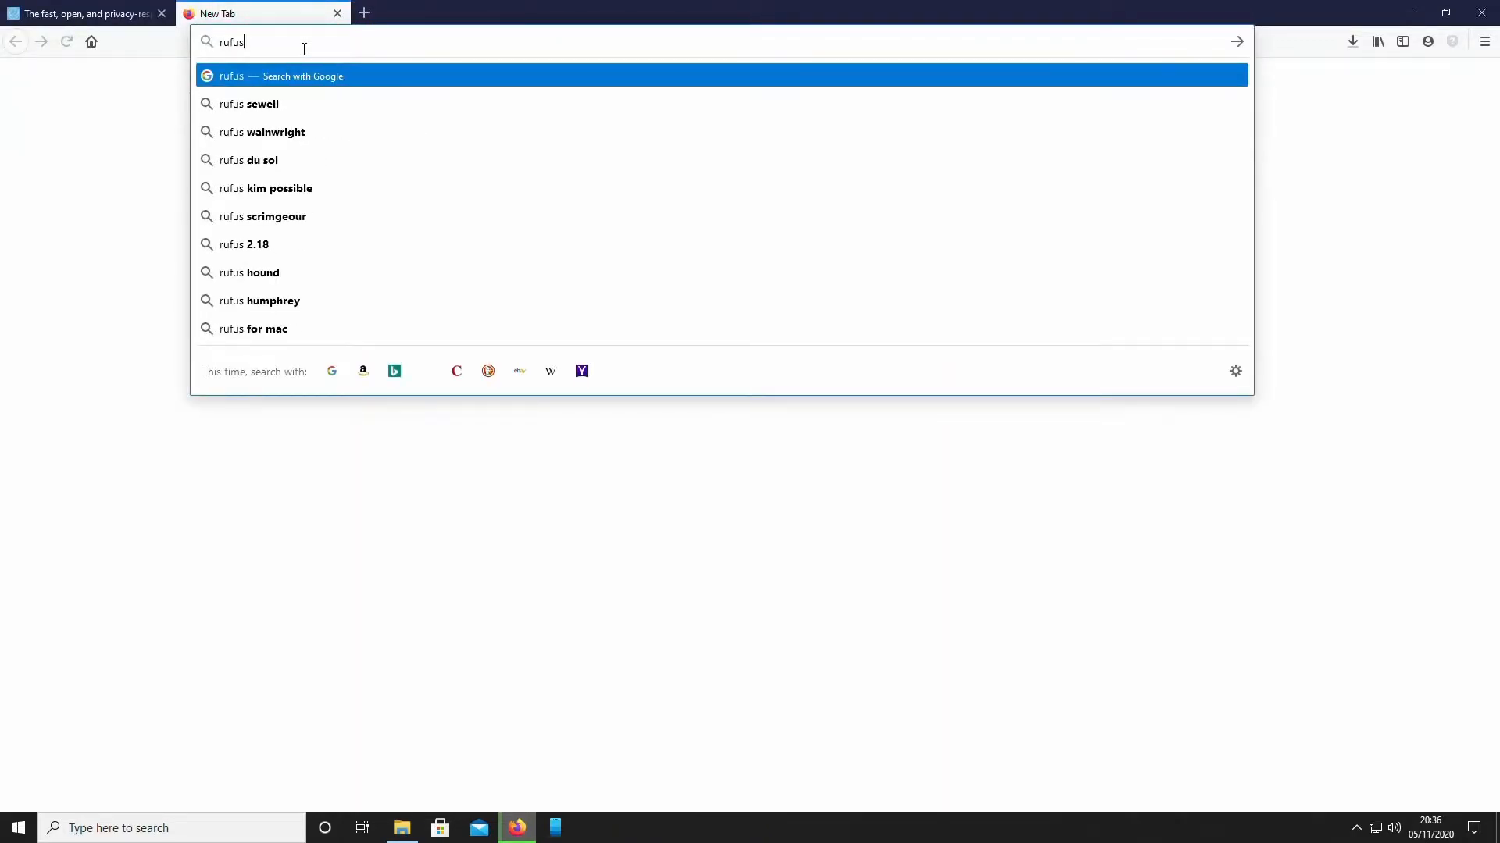
key("Return")
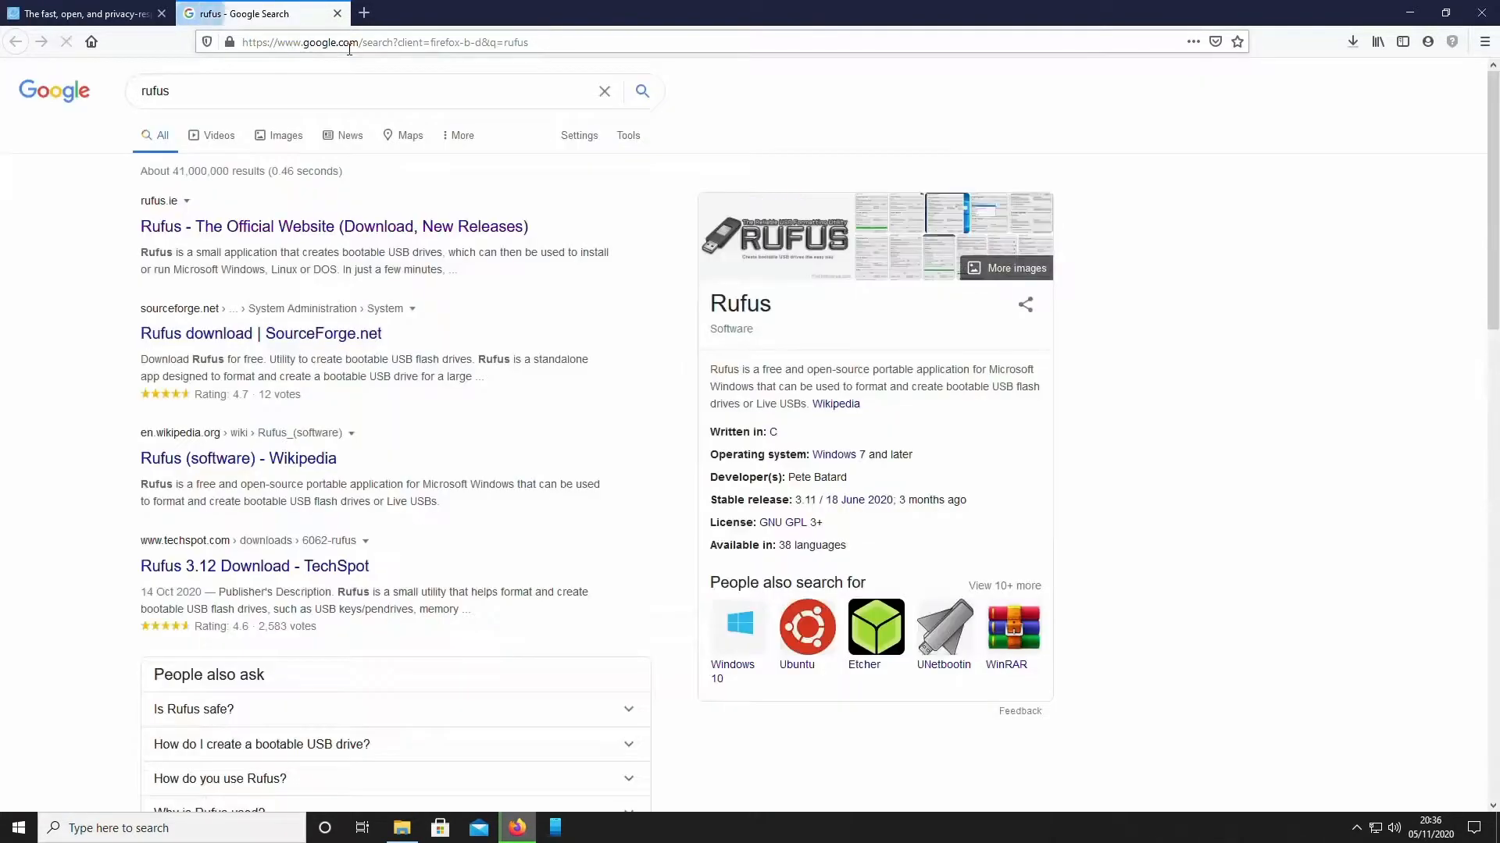
left_click(233, 227)
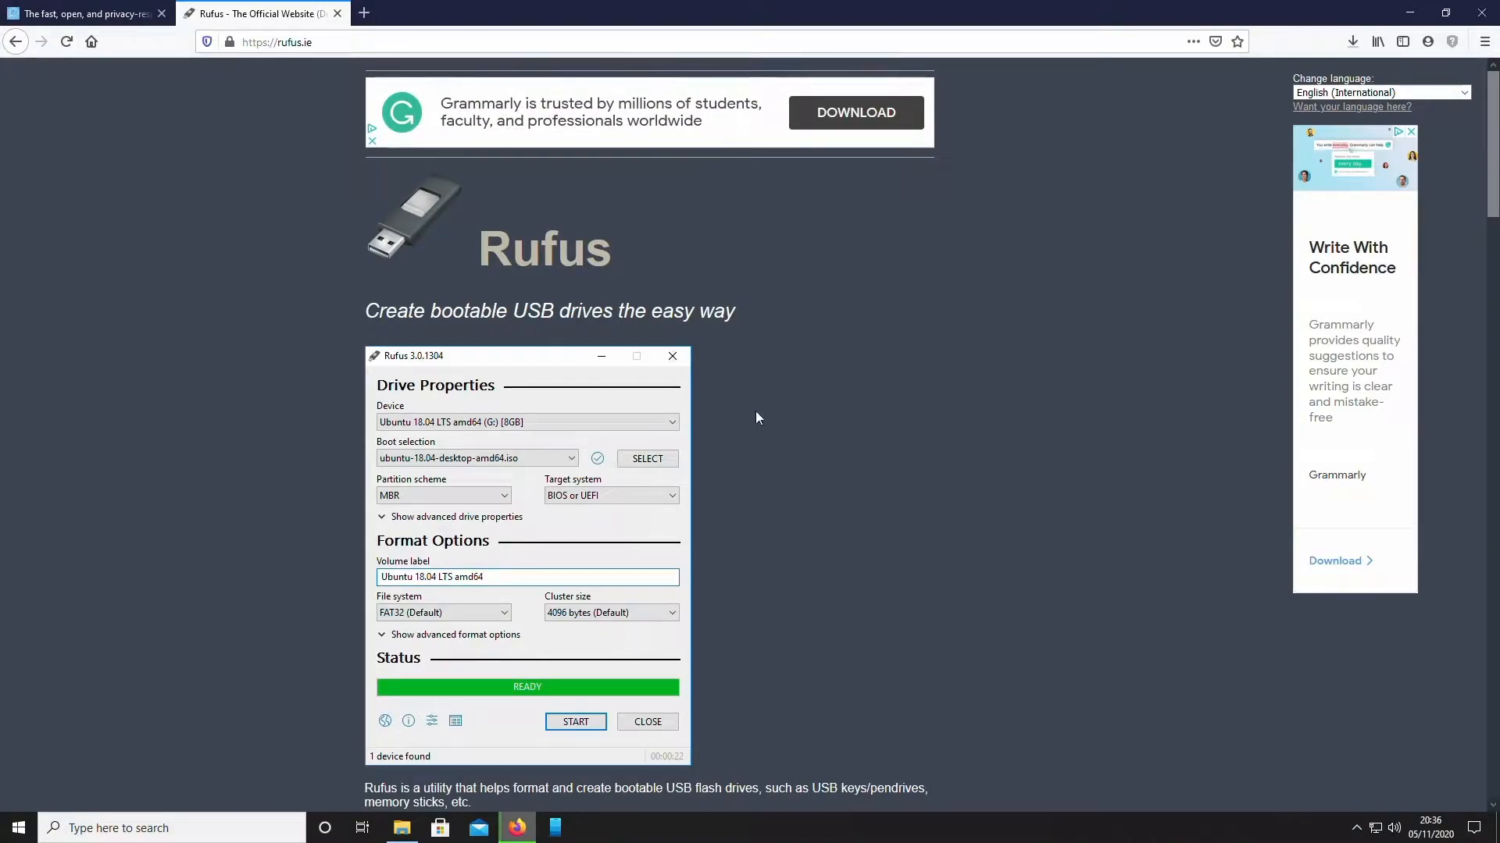
Download Rufus 3.12 from the site's Download section and save rufus-3.12.exe.
scroll(789, 426, "down", 3)
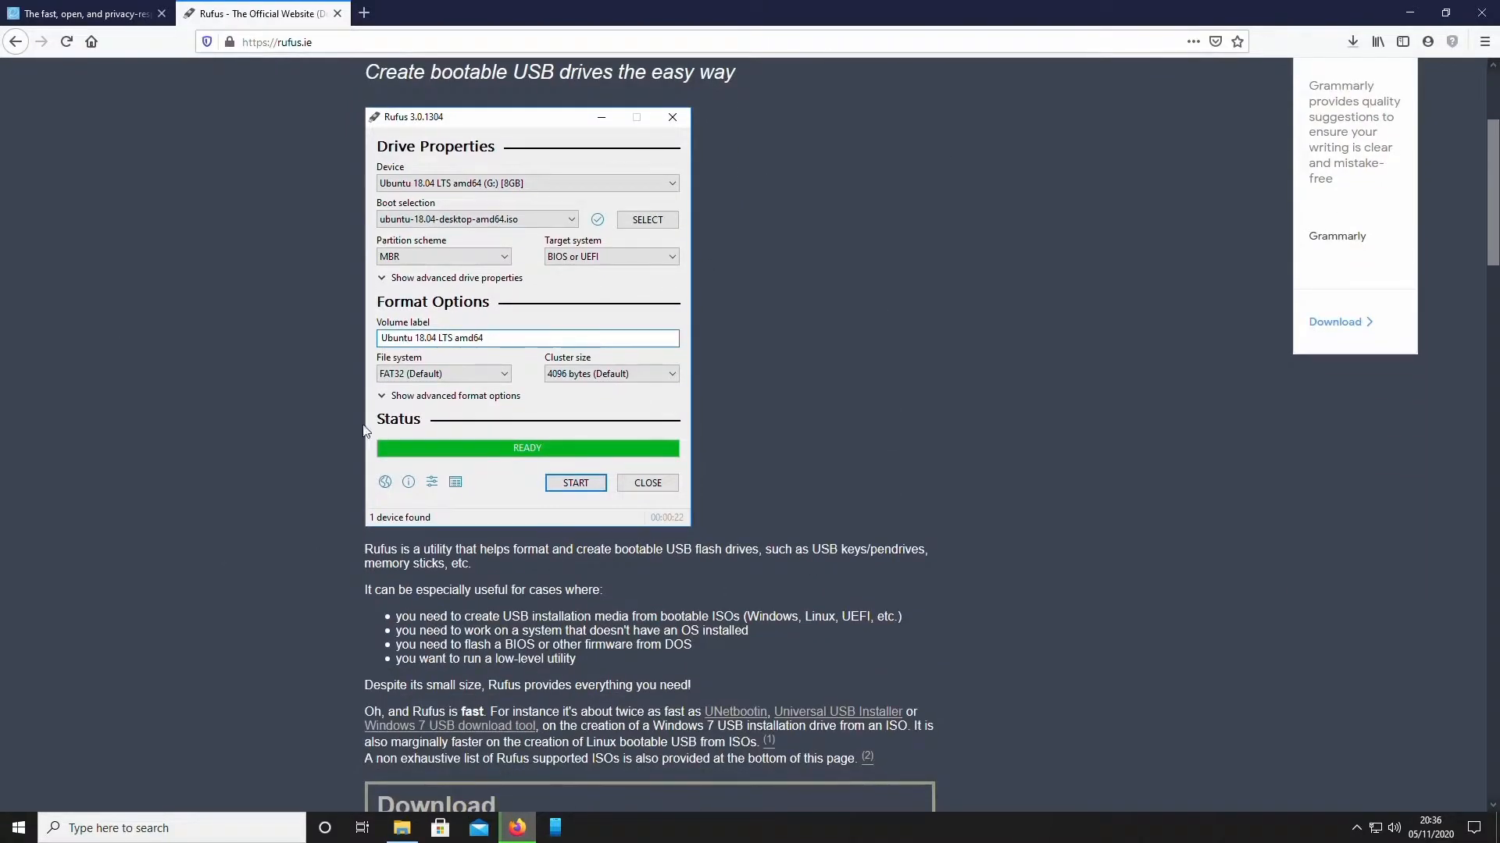
scroll(364, 431, "down", 4)
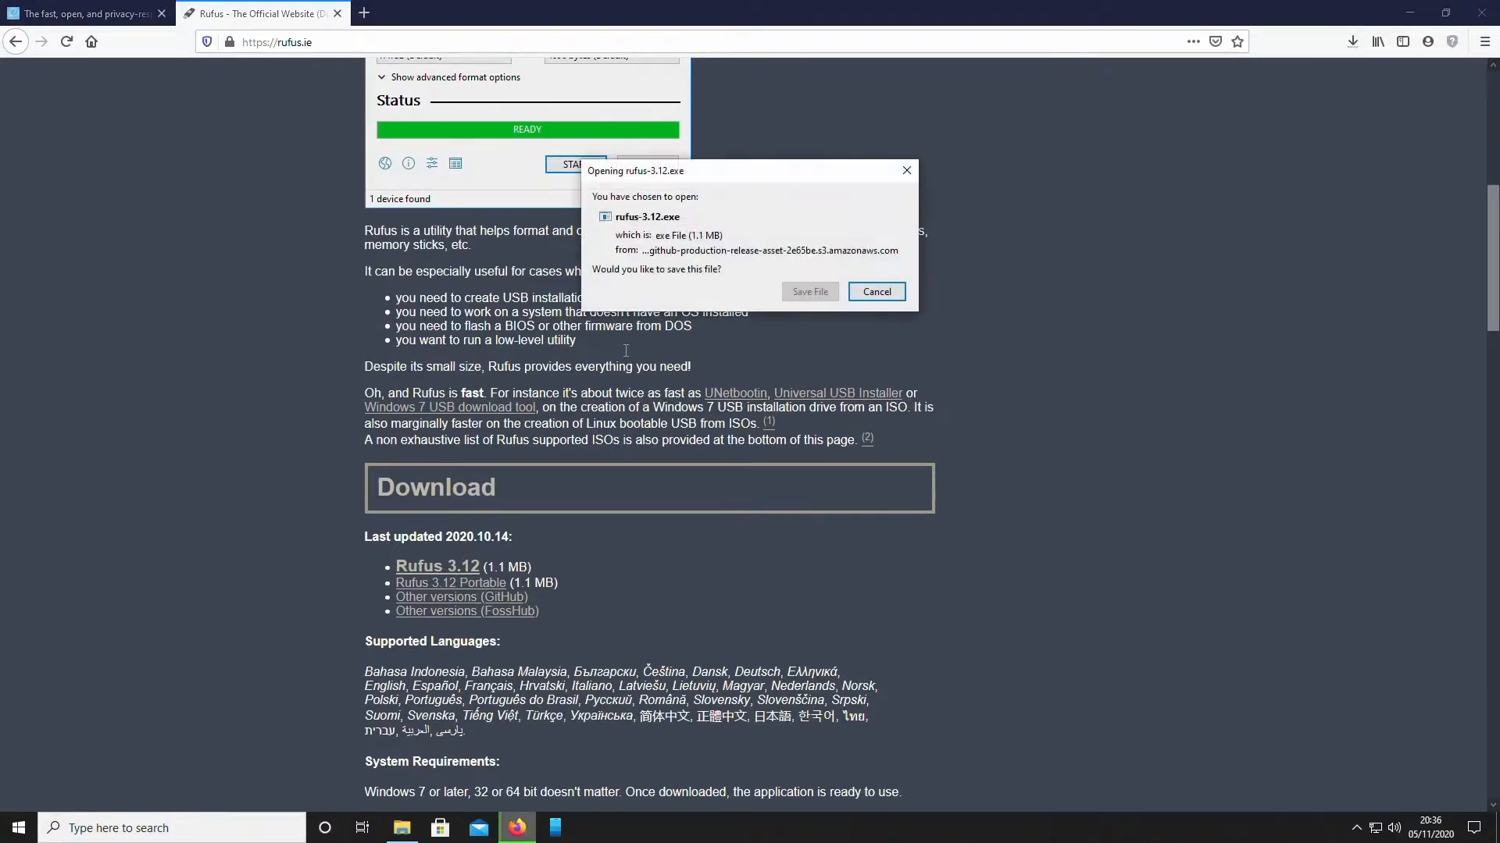
left_click(792, 294)
Launch the downloaded rufus-3.12.exe and move its window off the middle of the web page.
left_click(1354, 46)
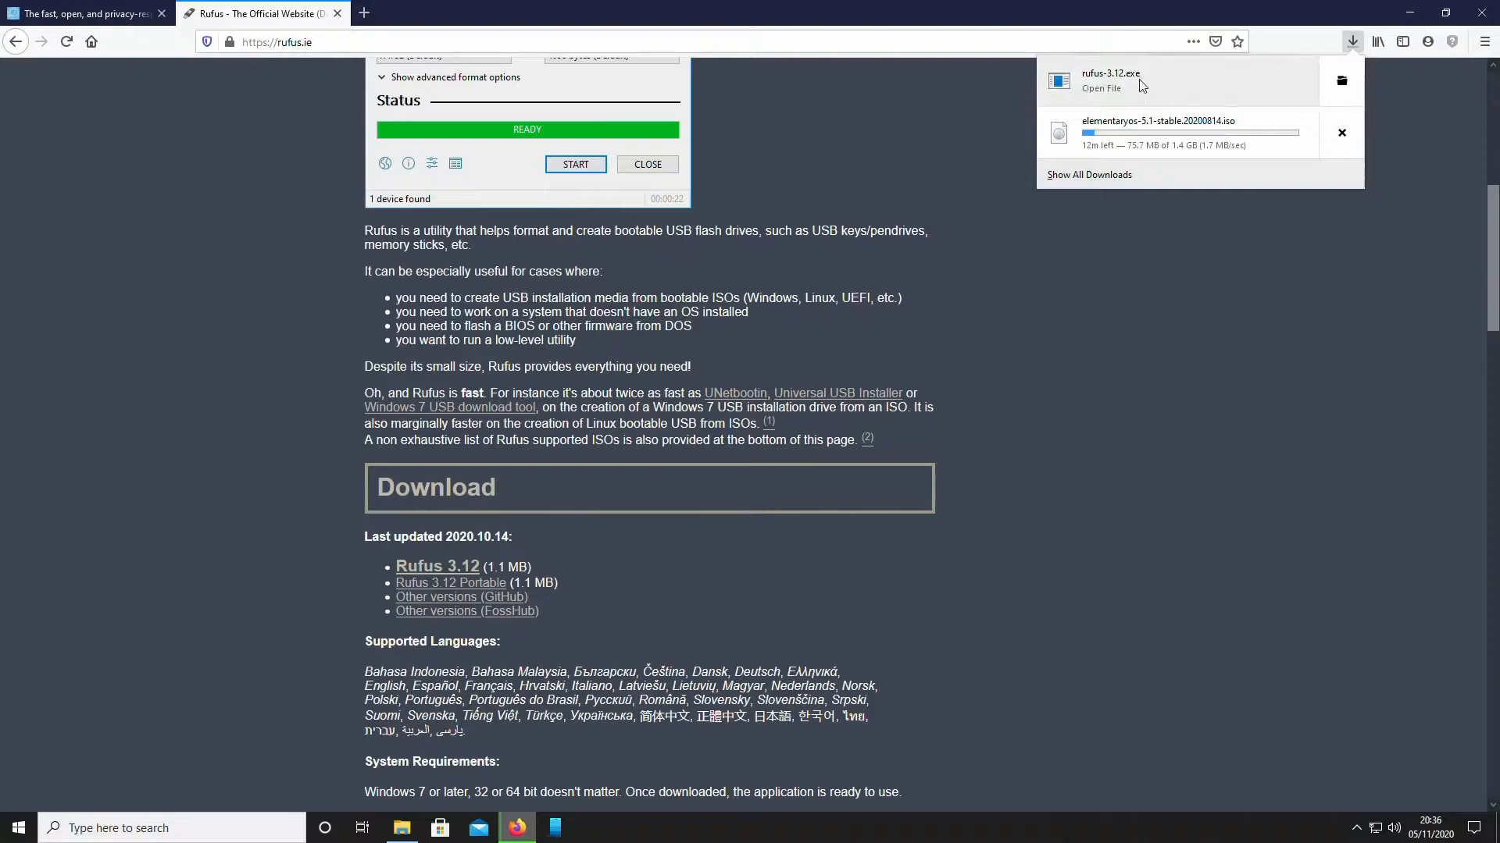
left_click(1207, 69)
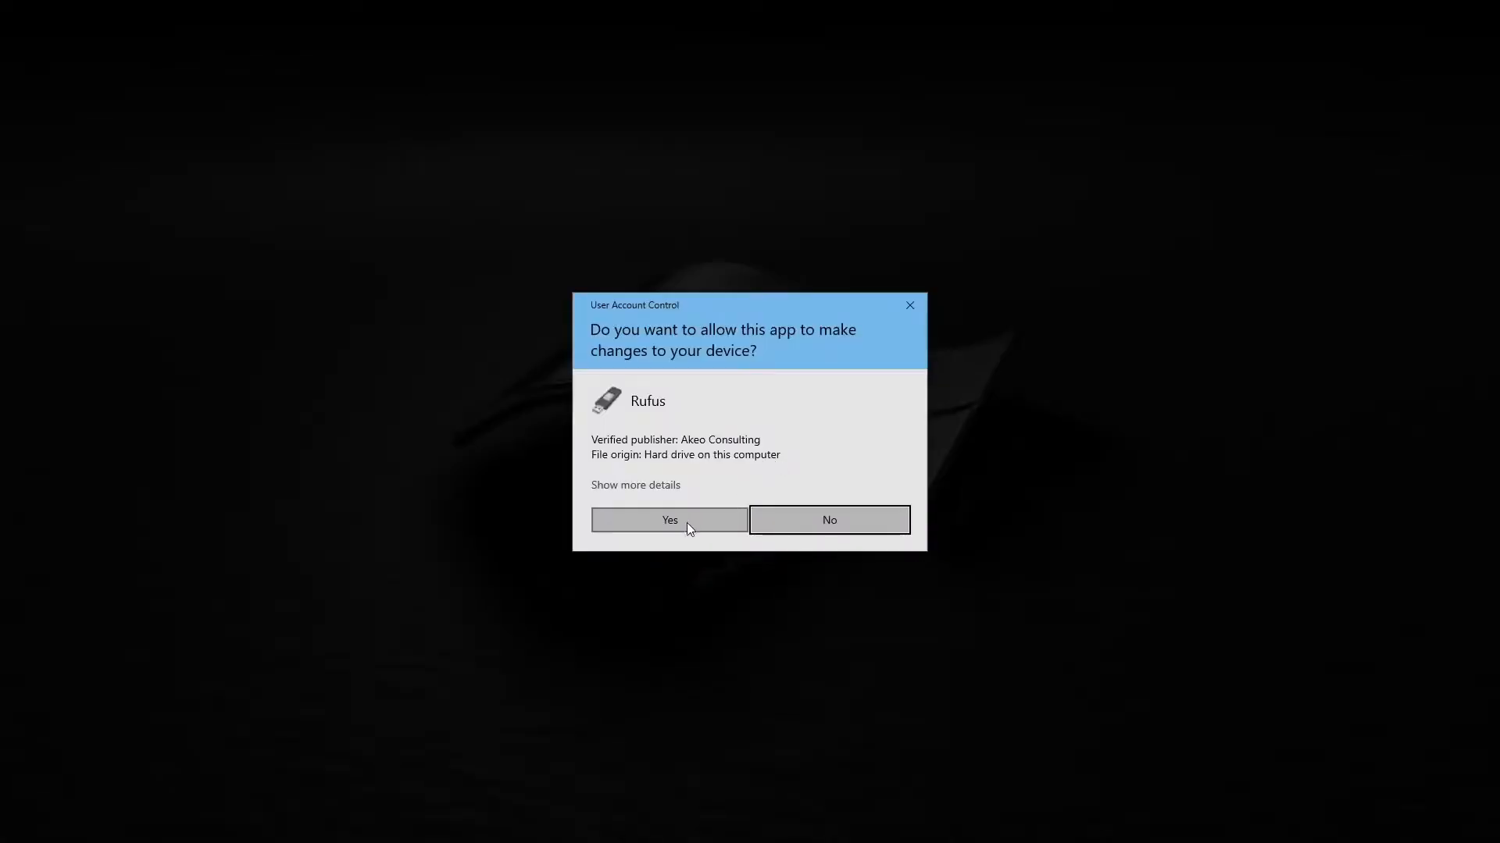
left_click(687, 524)
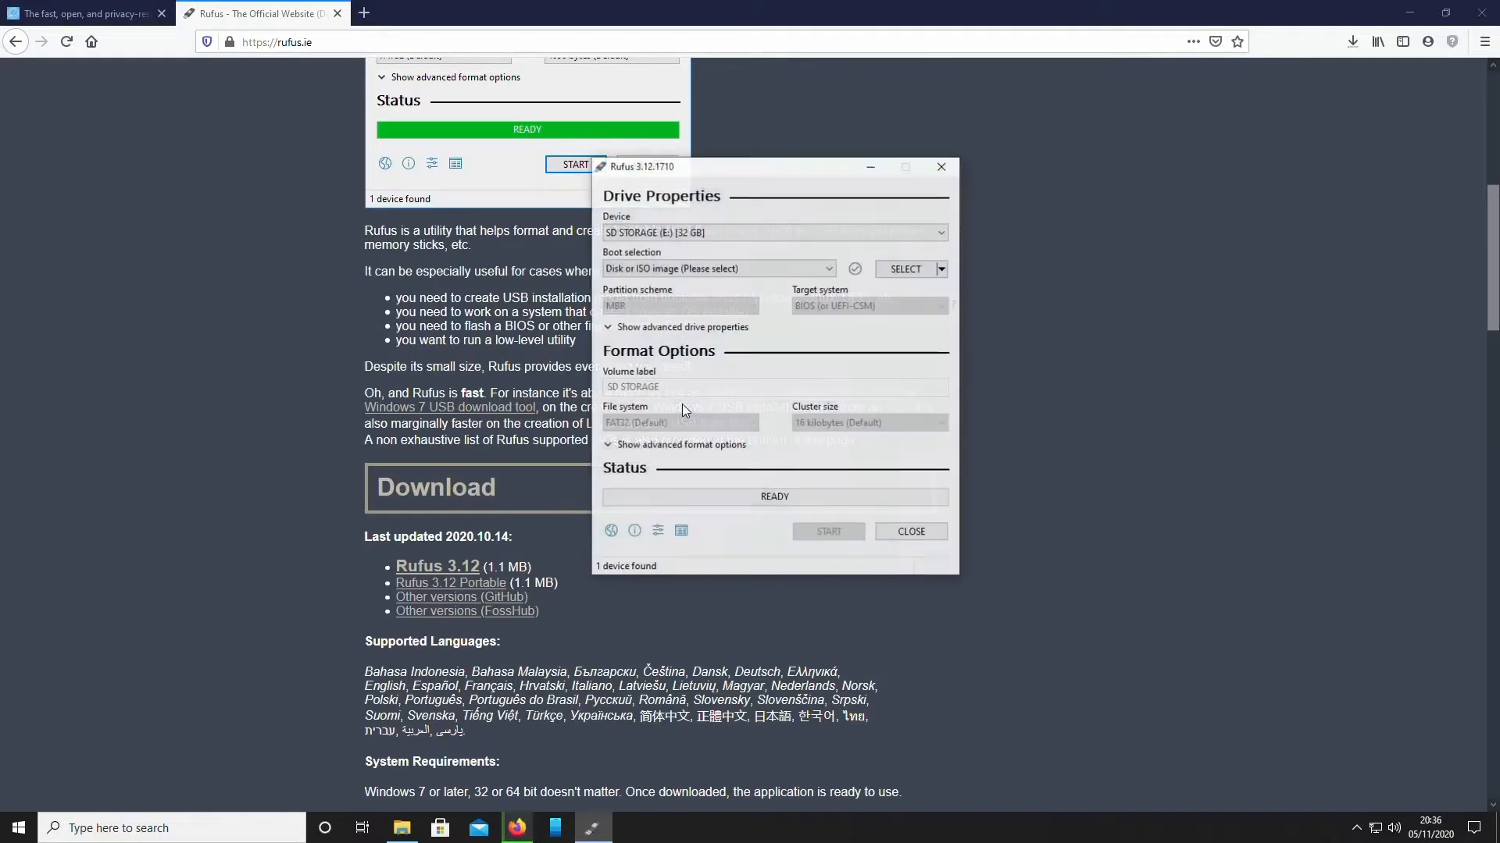
left_click_drag(697, 171, 1095, 196)
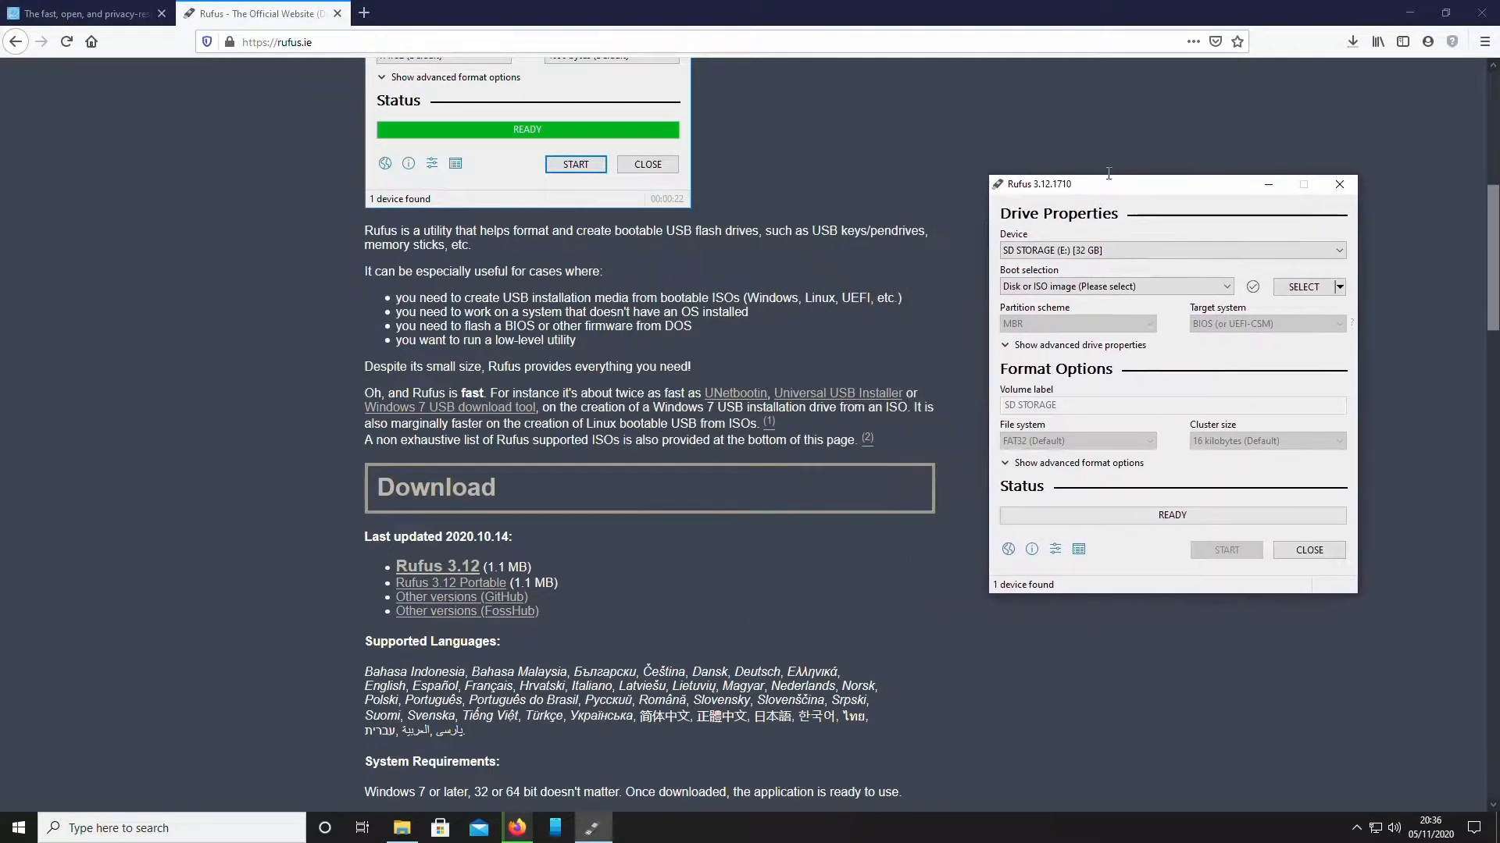
Check the browser downloads and show the elementaryos-5.1-stable.20200814.iso file in its containing folder.
left_click(1349, 47)
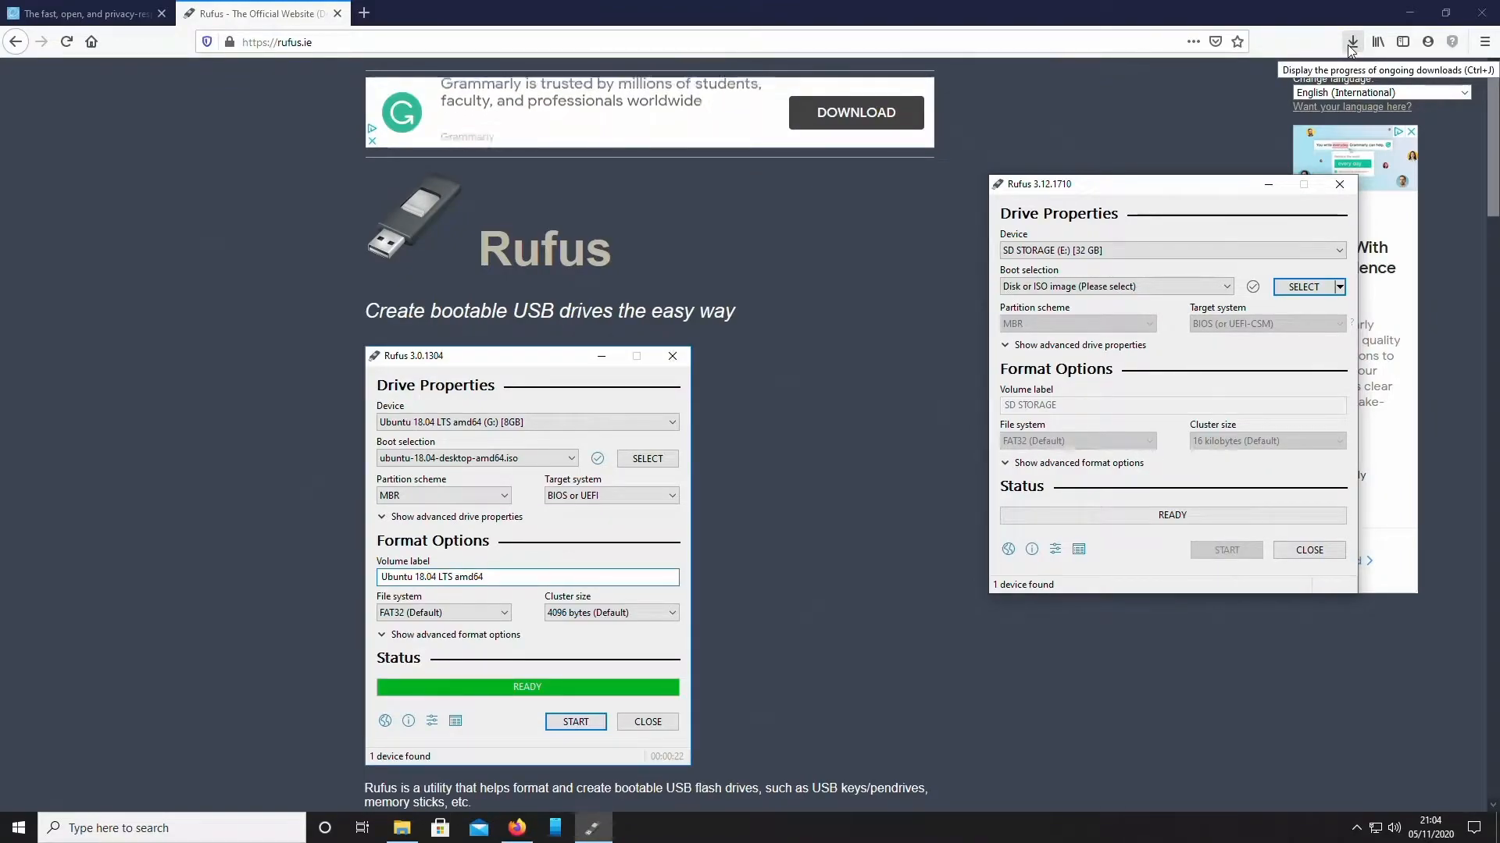
left_click(1351, 45)
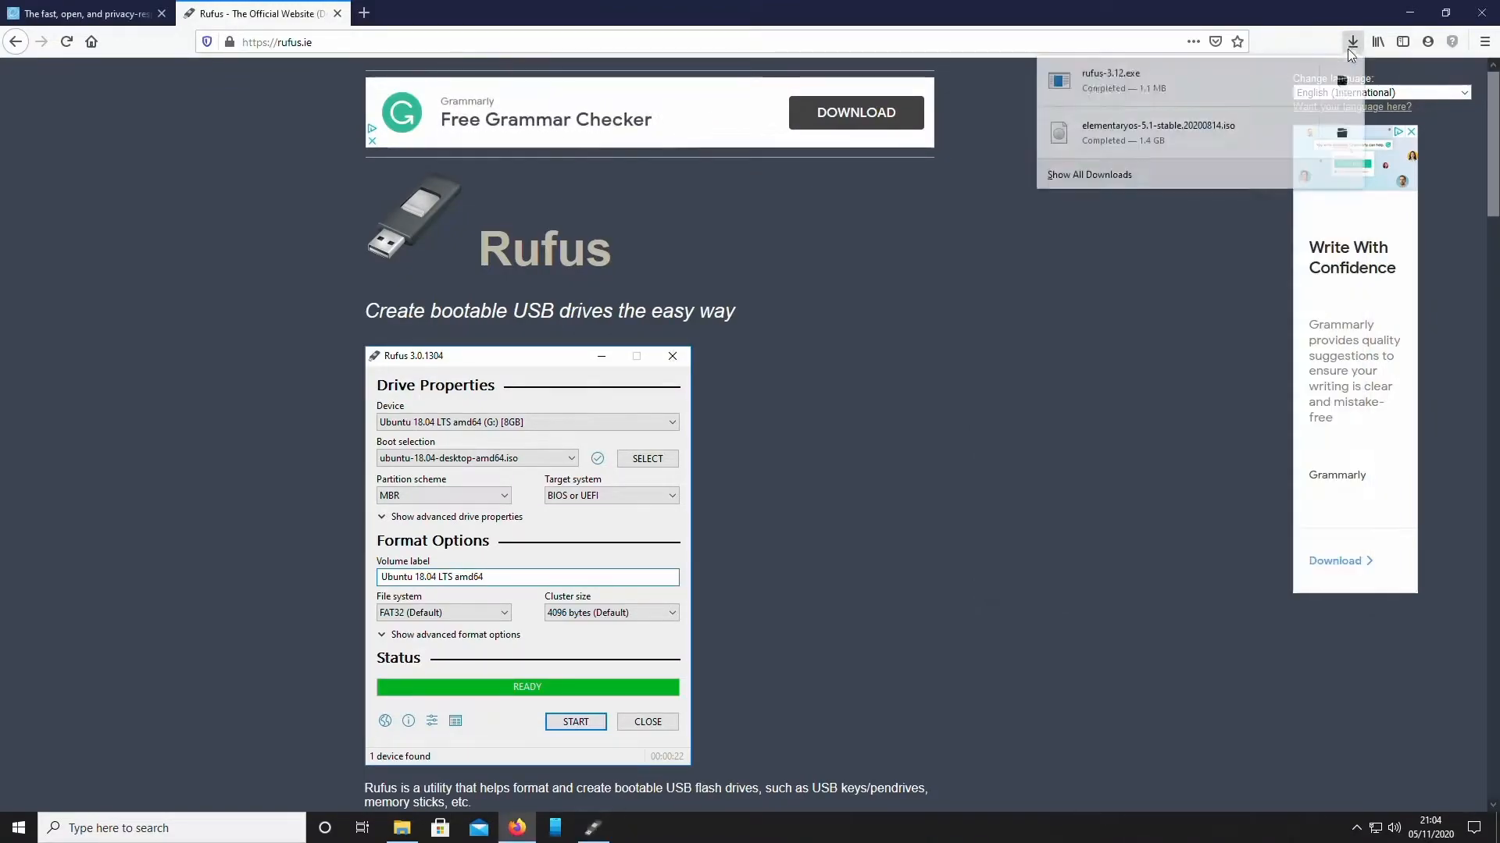
left_click(1341, 133)
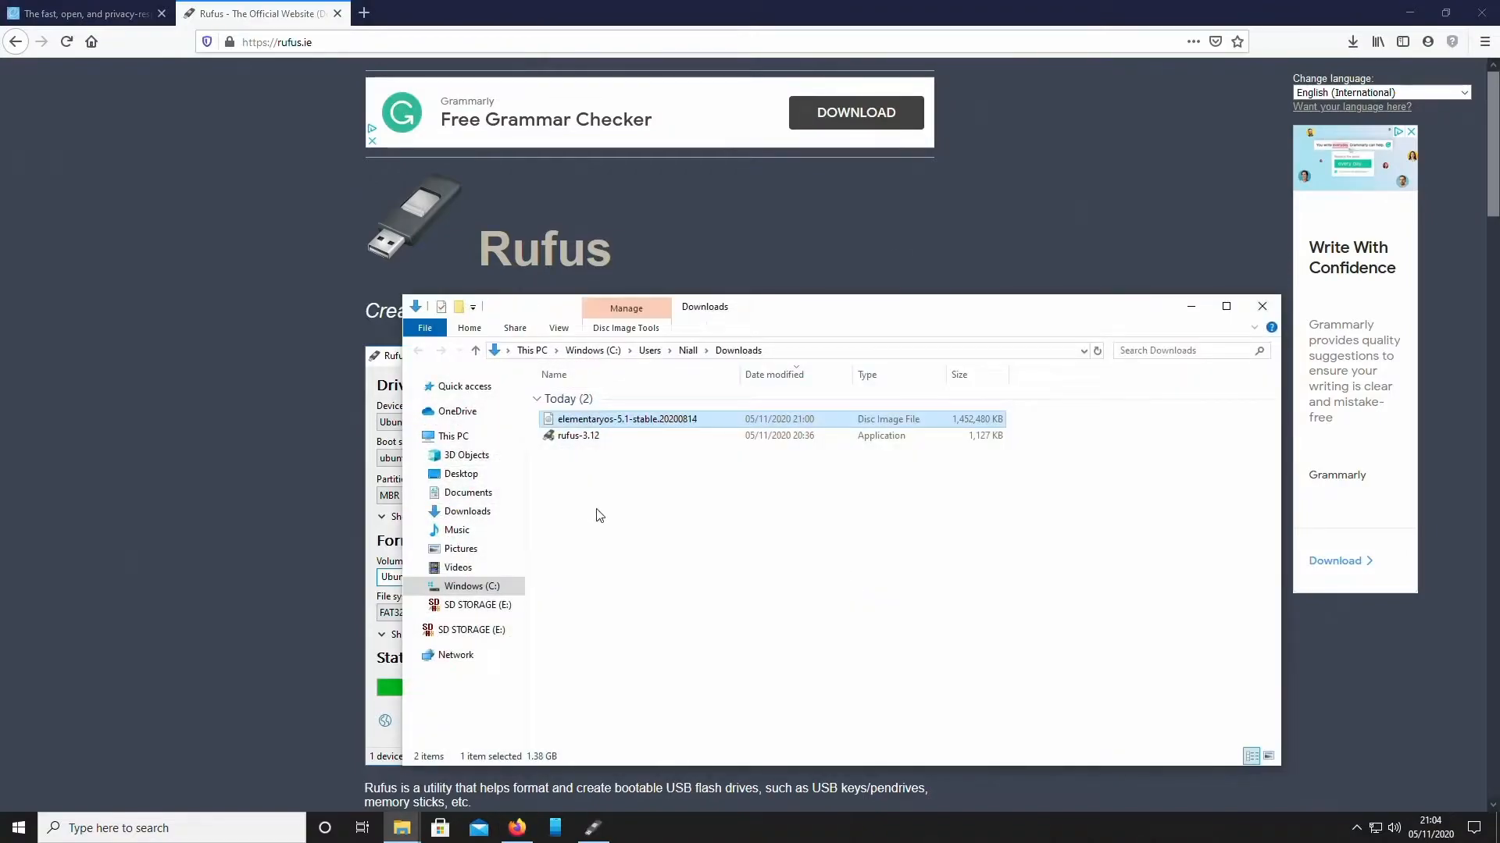
left_click(636, 464)
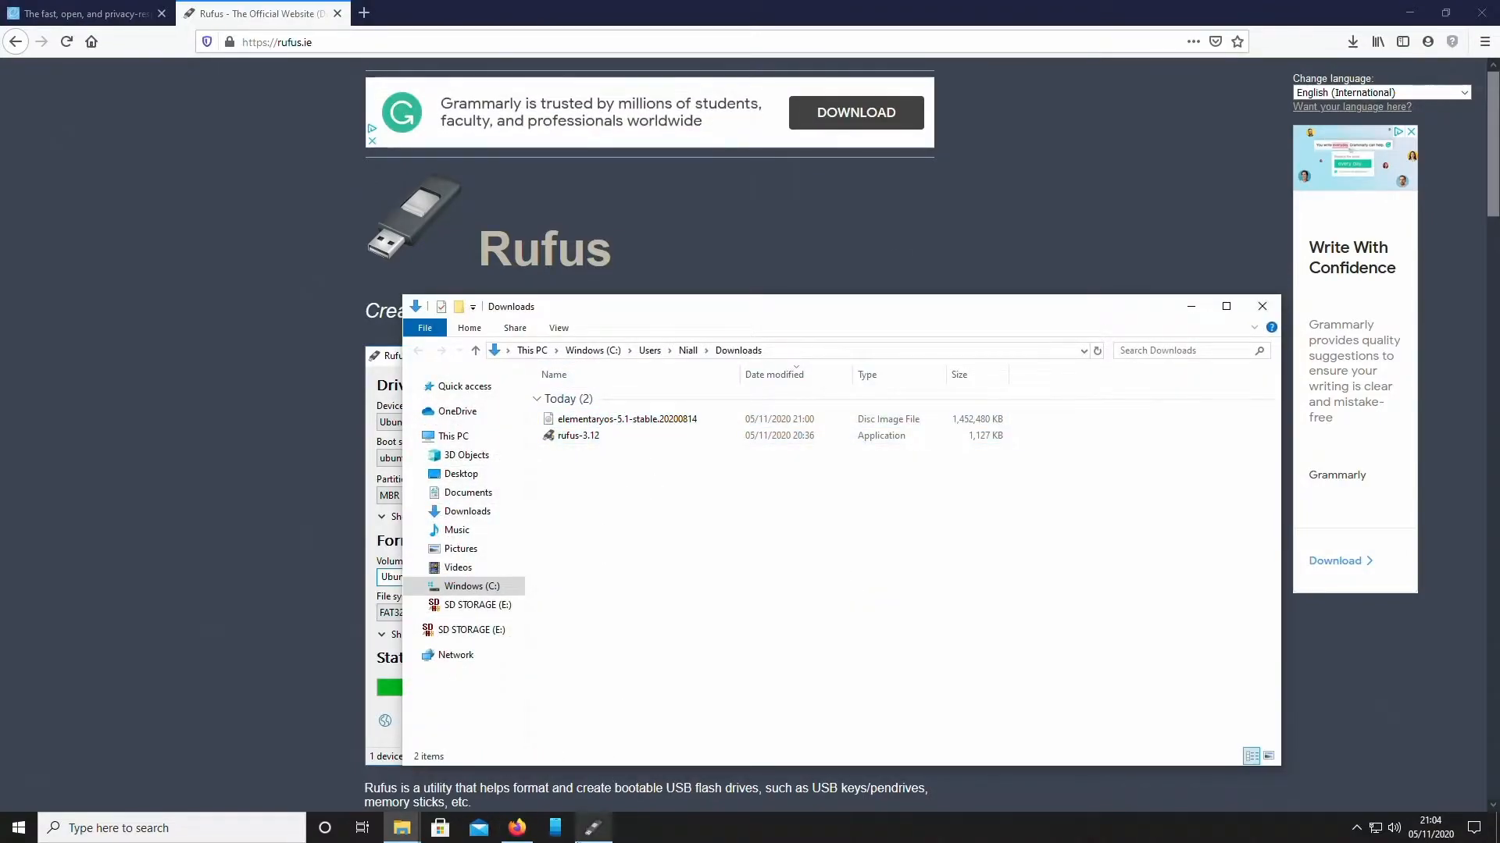
Quick-format the SD STORAGE (E:) drive as FAT32 with a 16-kilobyte allocation unit, accepting the data erasure.
left_click(457, 631)
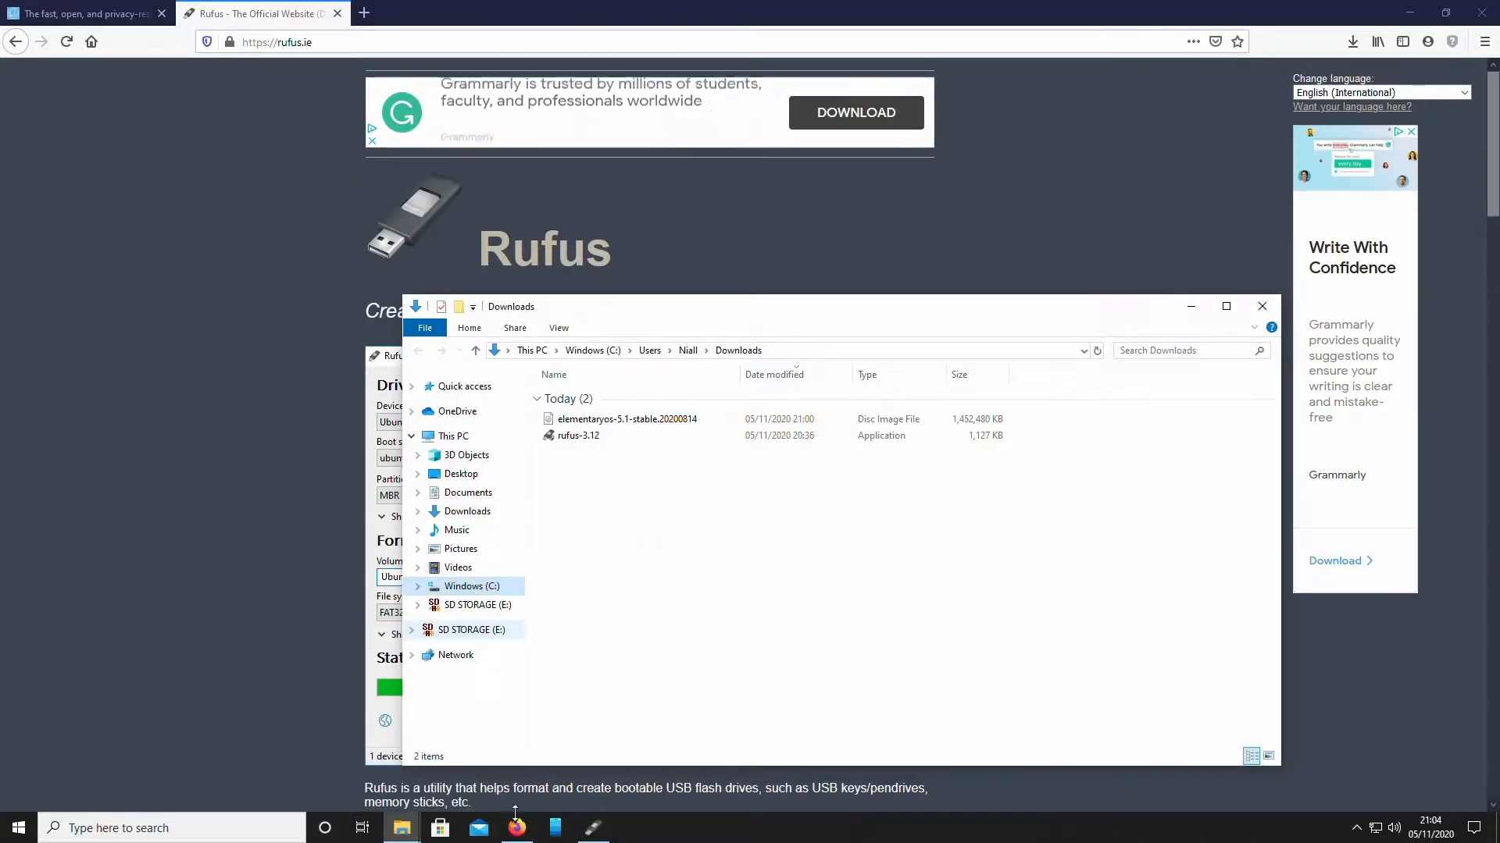
right_click(469, 629)
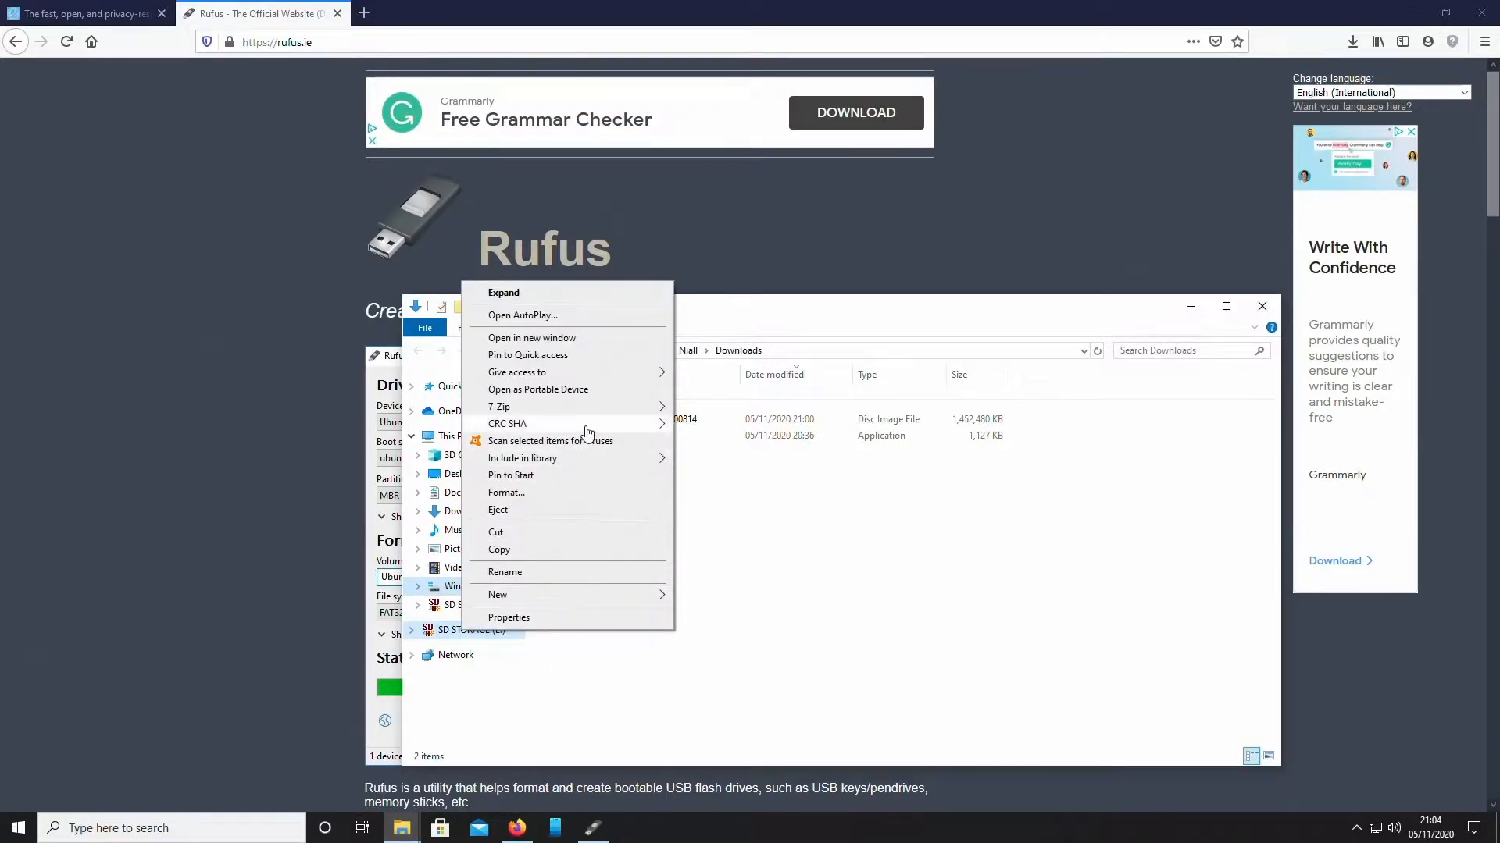
left_click(557, 494)
left_click(556, 772)
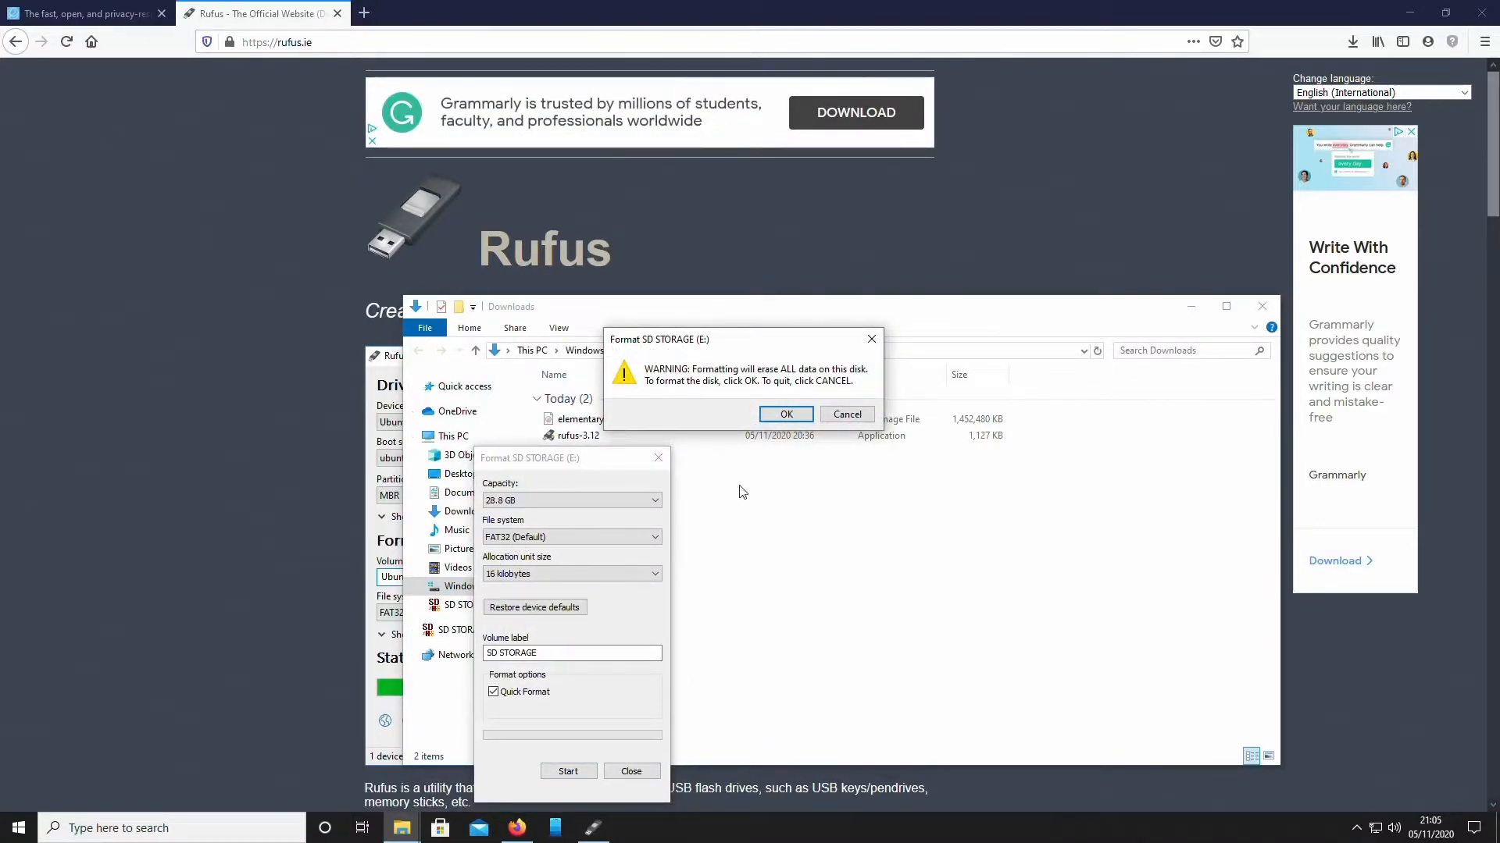
left_click(784, 414)
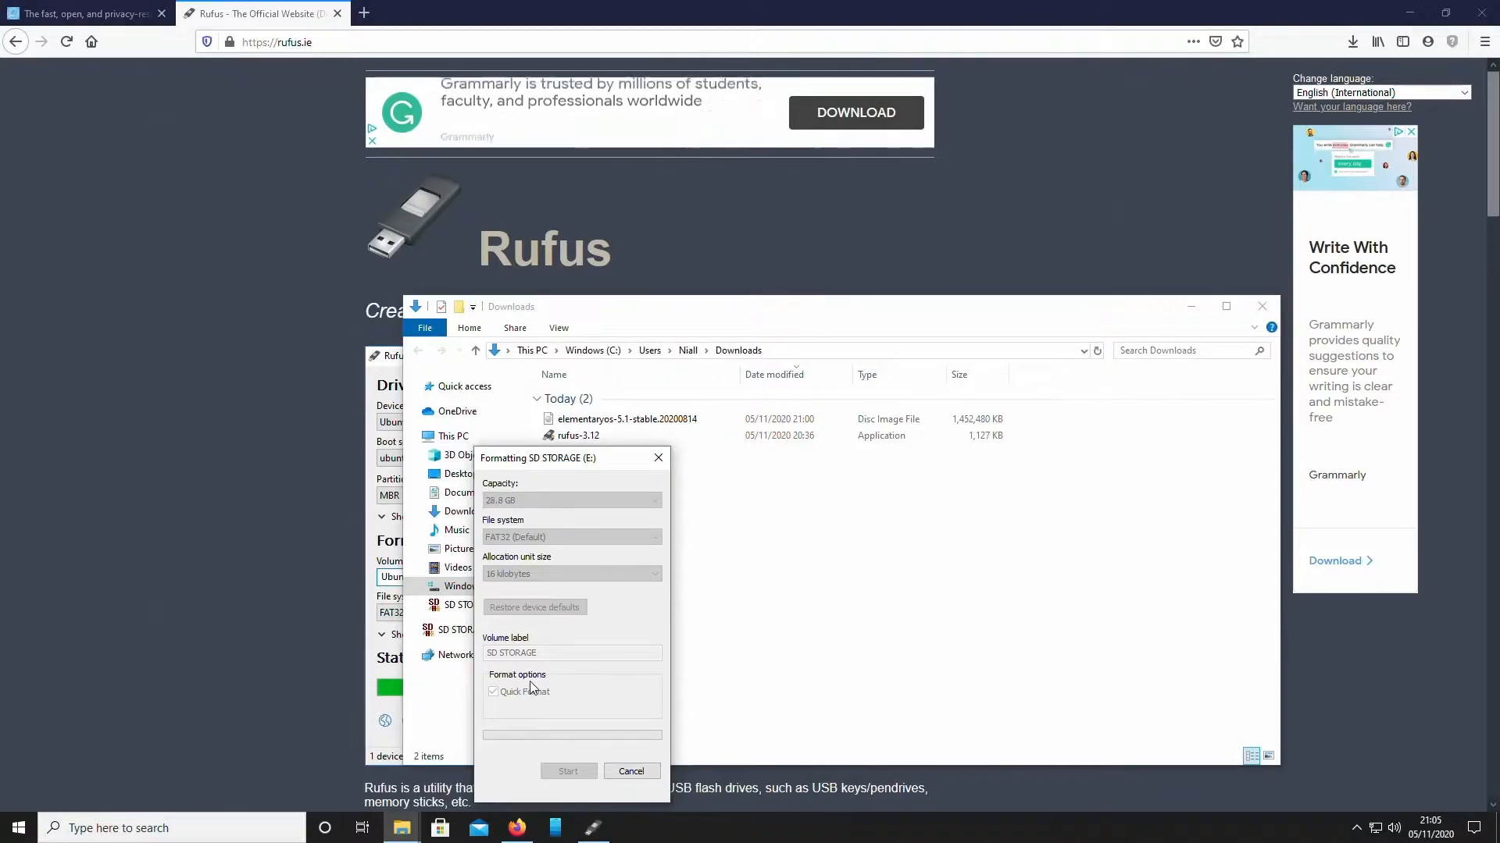
left_click(867, 411)
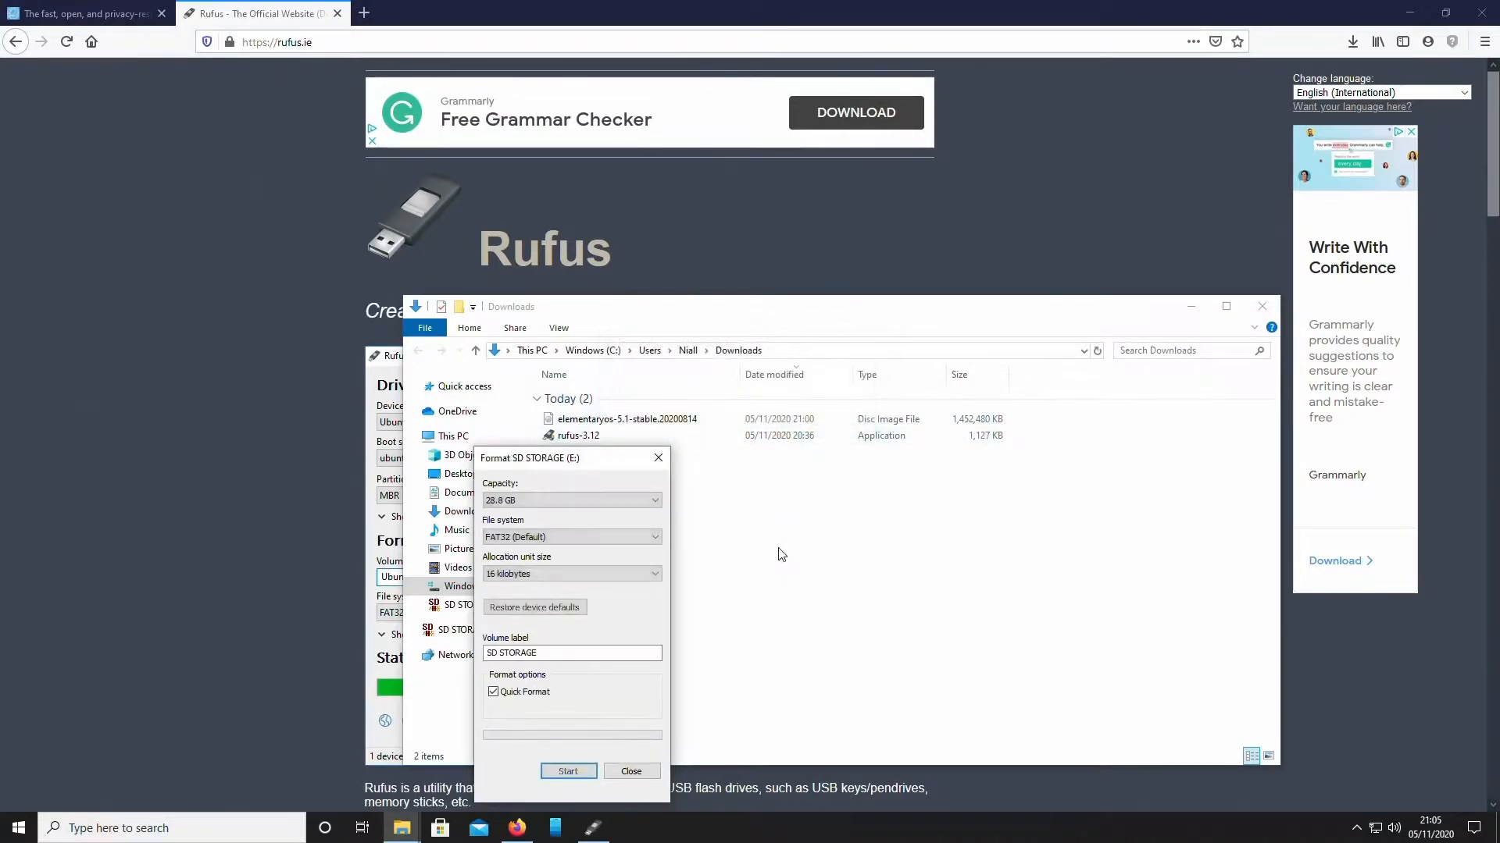
In Rufus, target the SD STORAGE (E:) device and load elementaryos-5.1-stable.20200814.iso as the boot image.
left_click(690, 547)
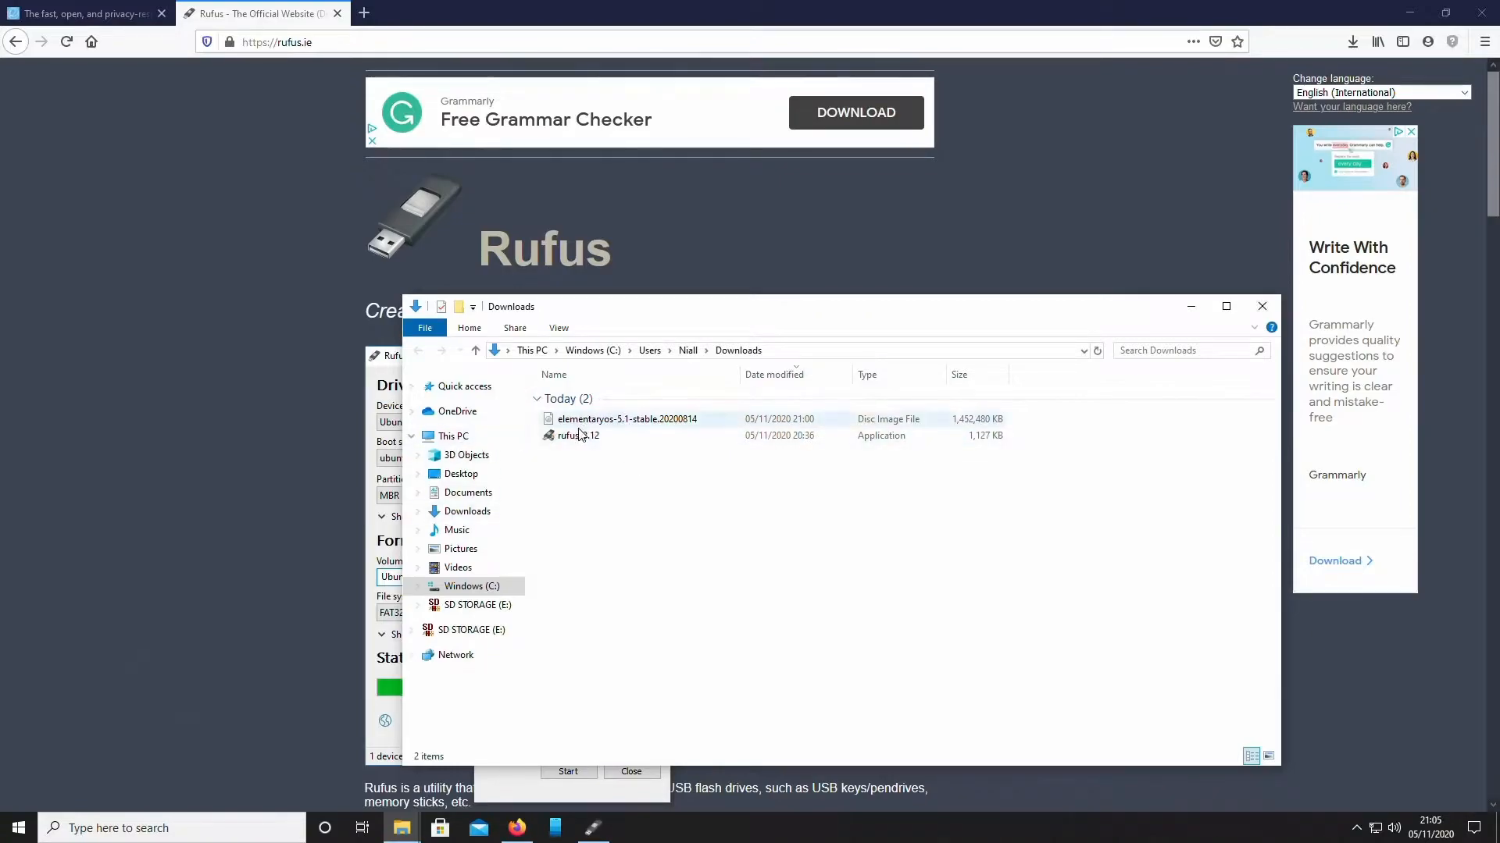
left_click(600, 829)
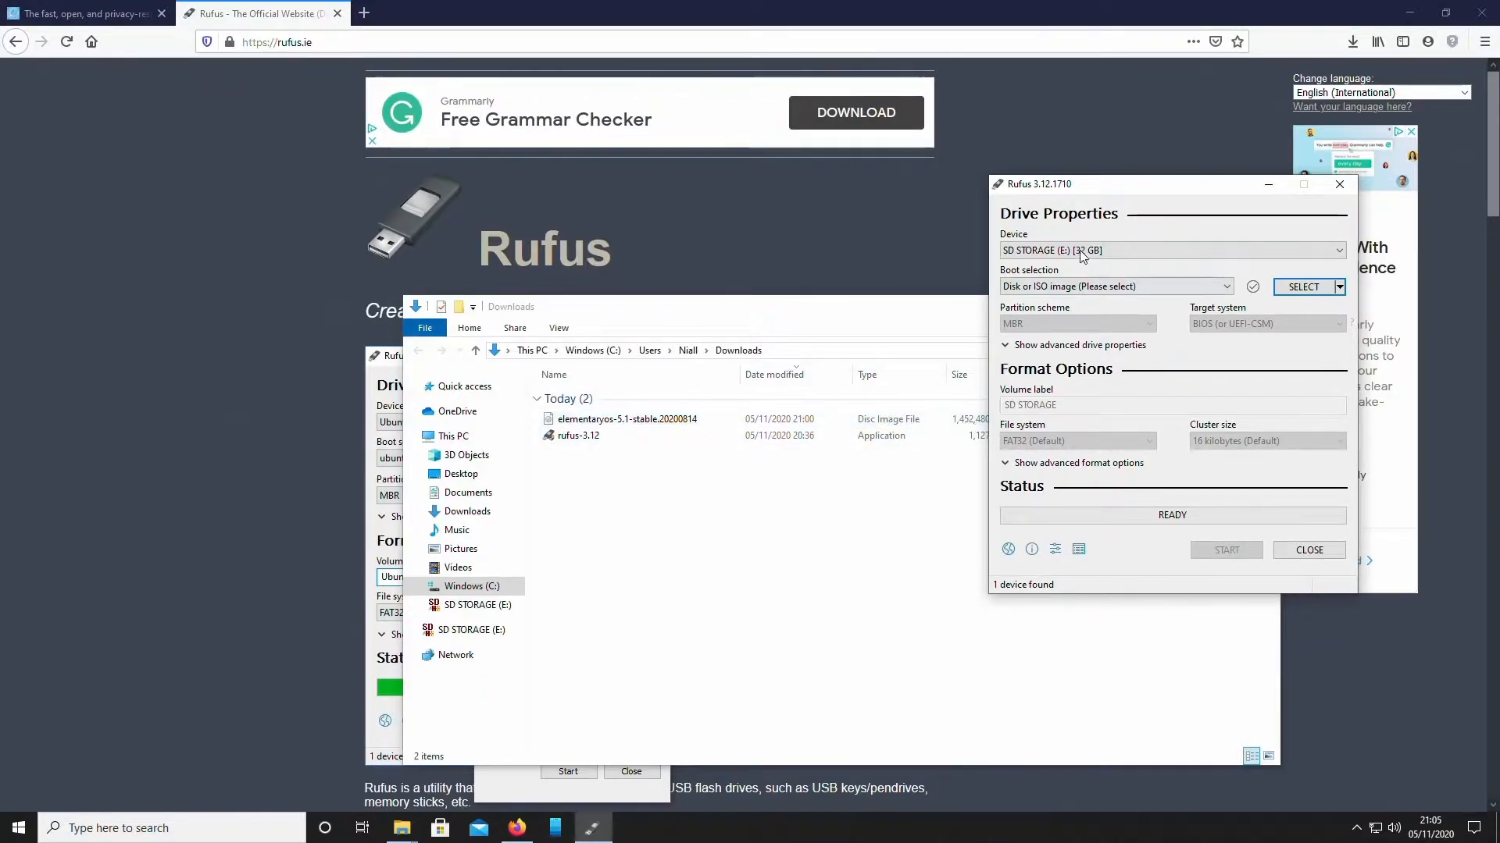
left_click(1033, 251)
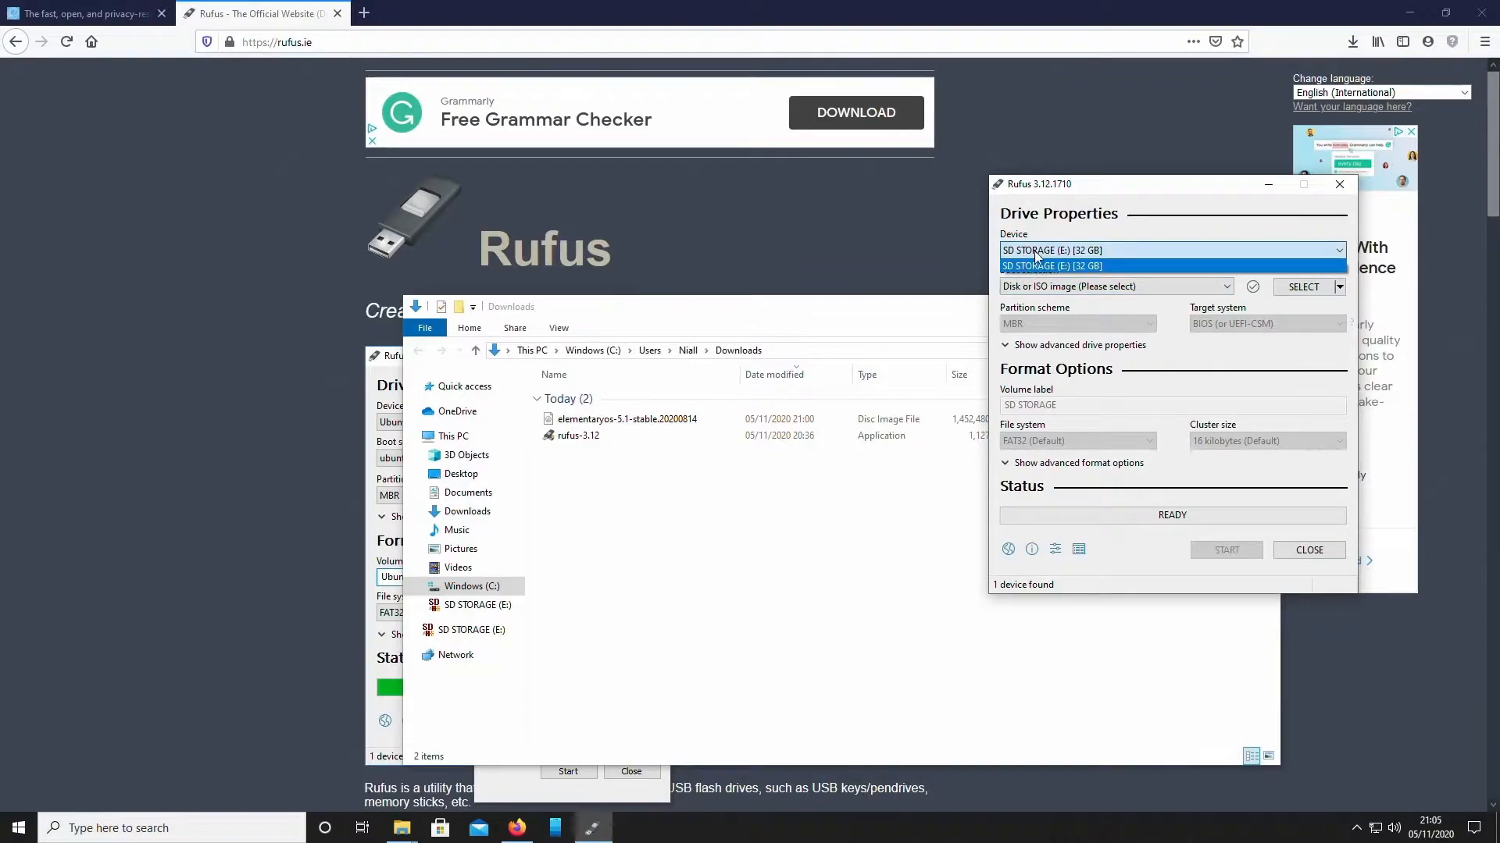
left_click(1034, 263)
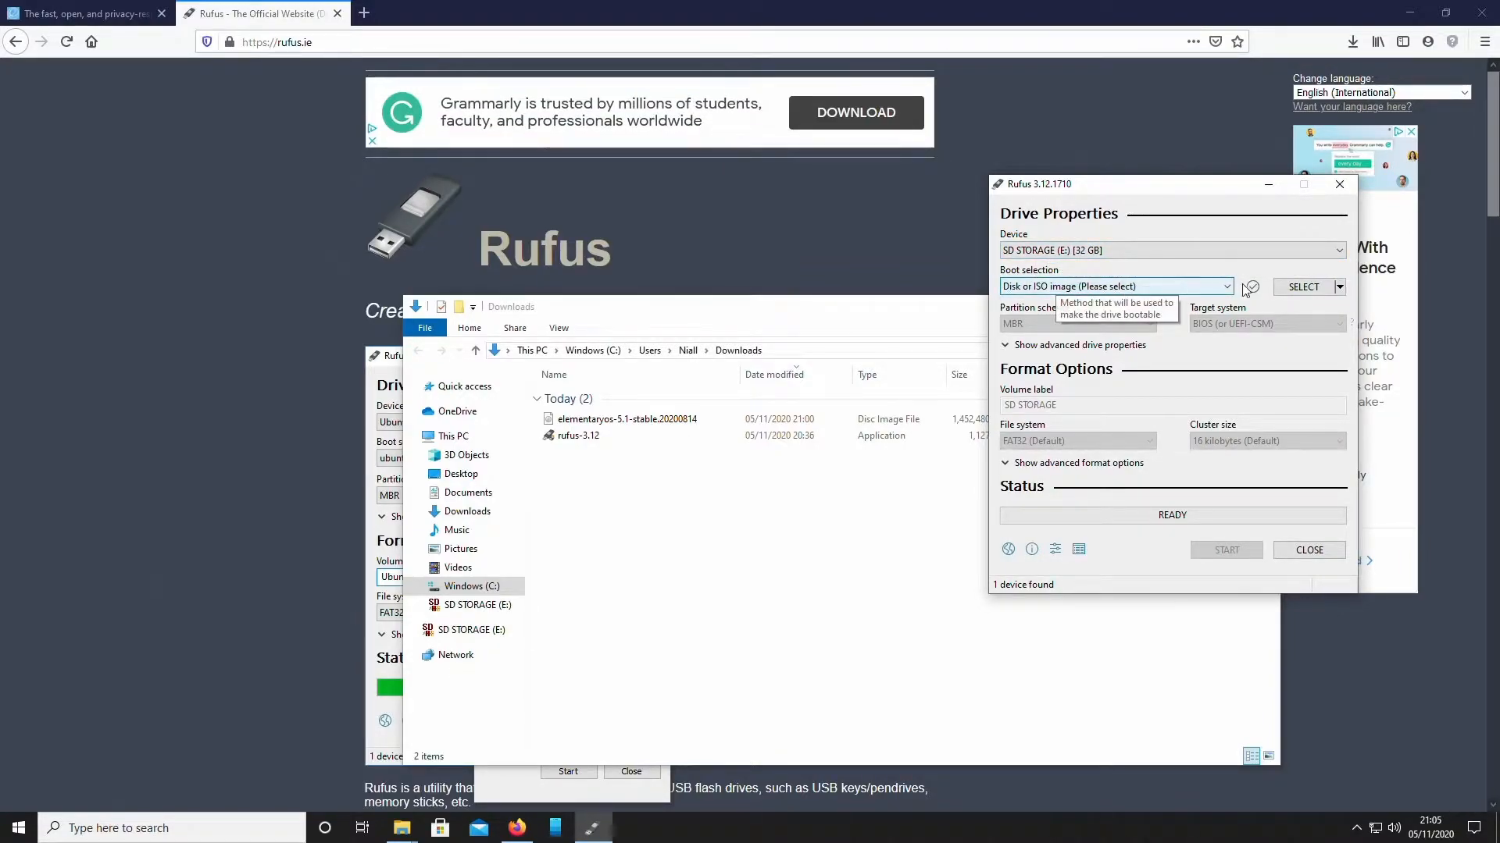
left_click(1293, 288)
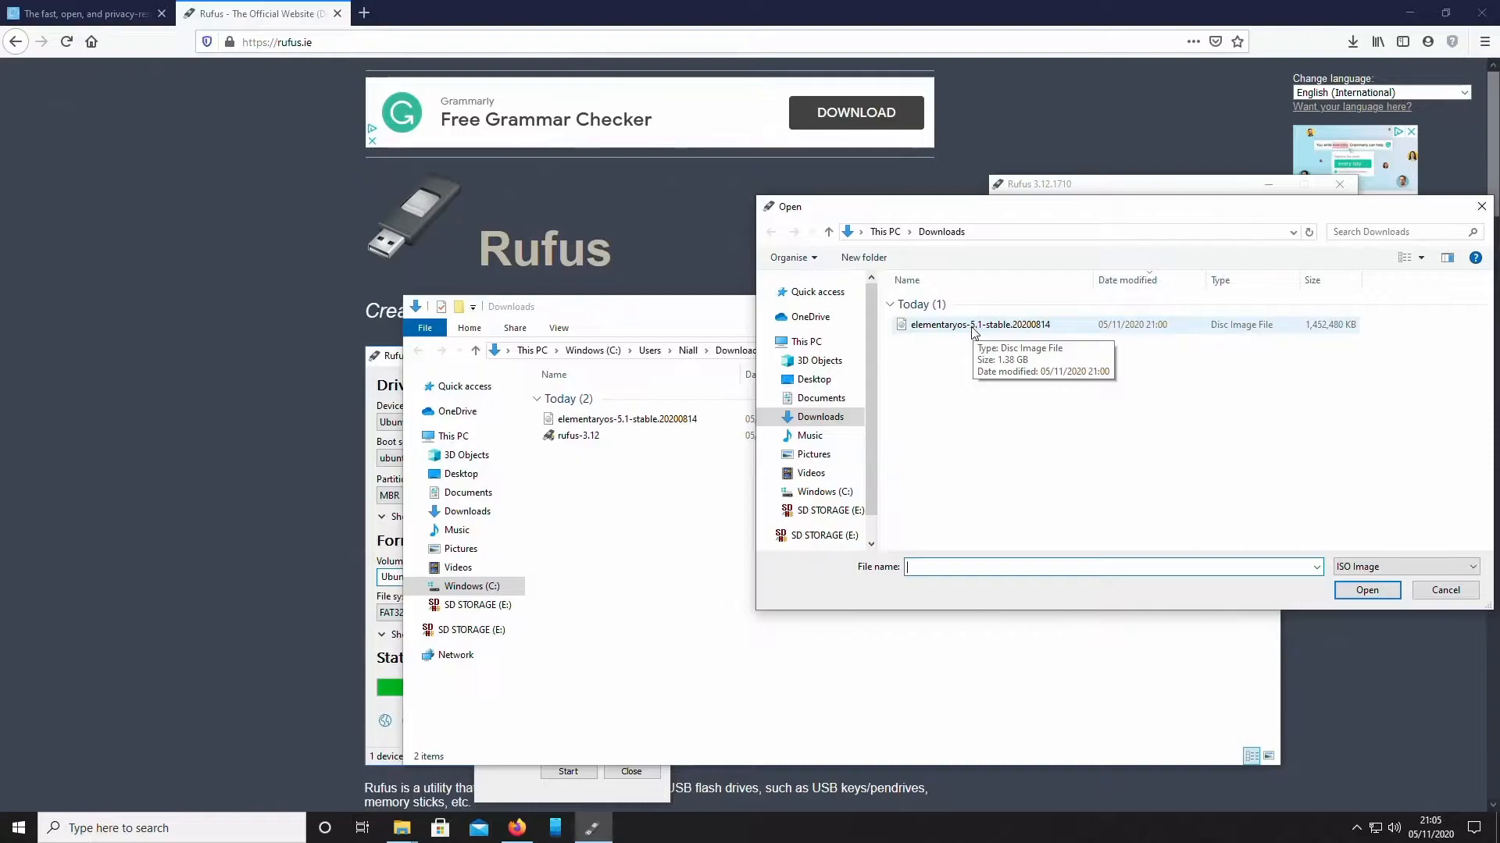
double_click(961, 326)
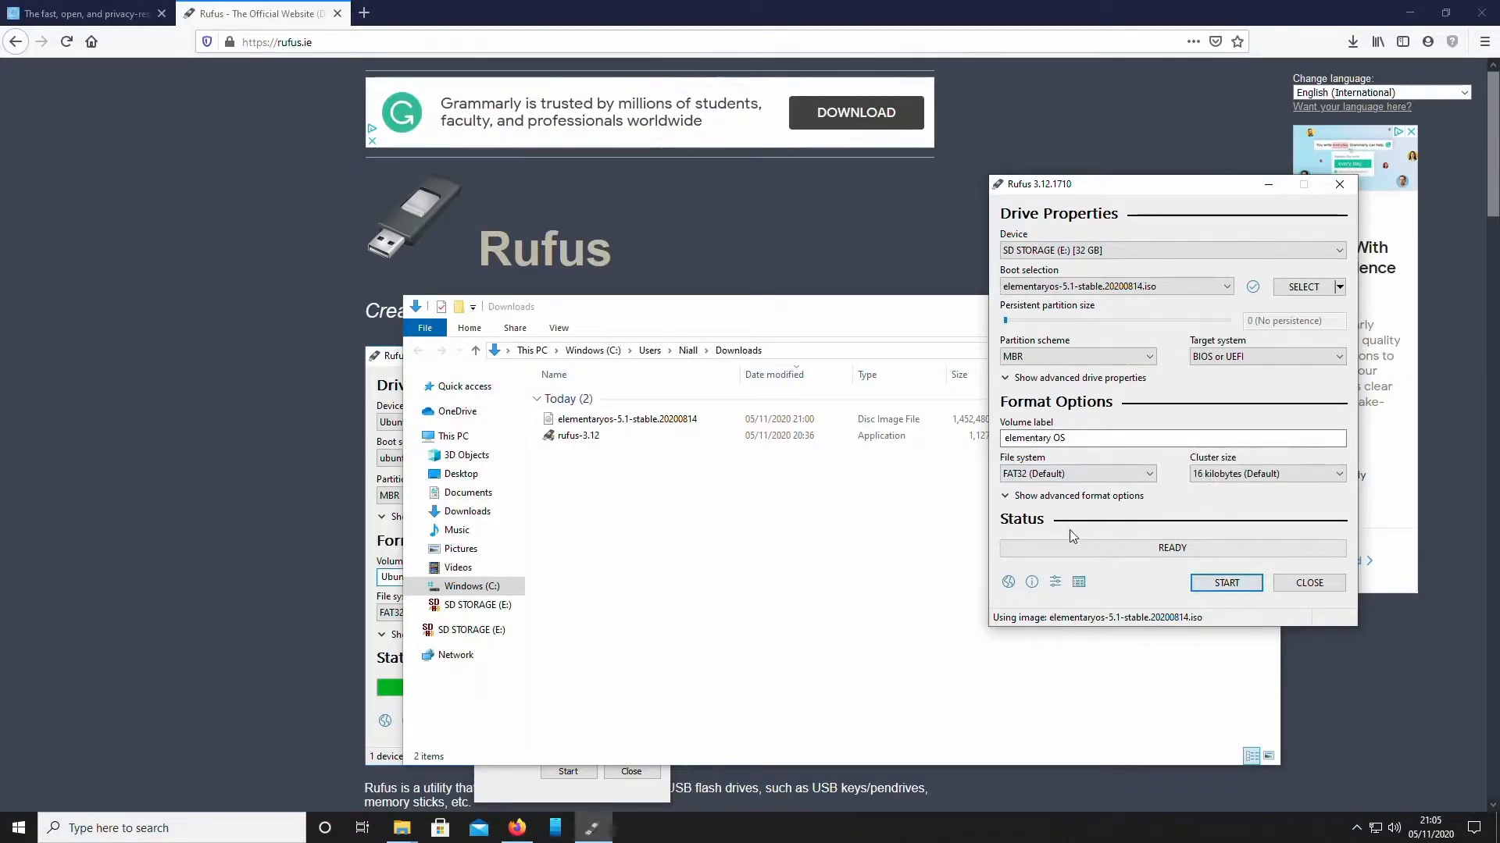
Write the image to the SD STORAGE (E:) drive in ISO Image mode, accepting the Syslinux file download and the data erasure.
left_click(1230, 580)
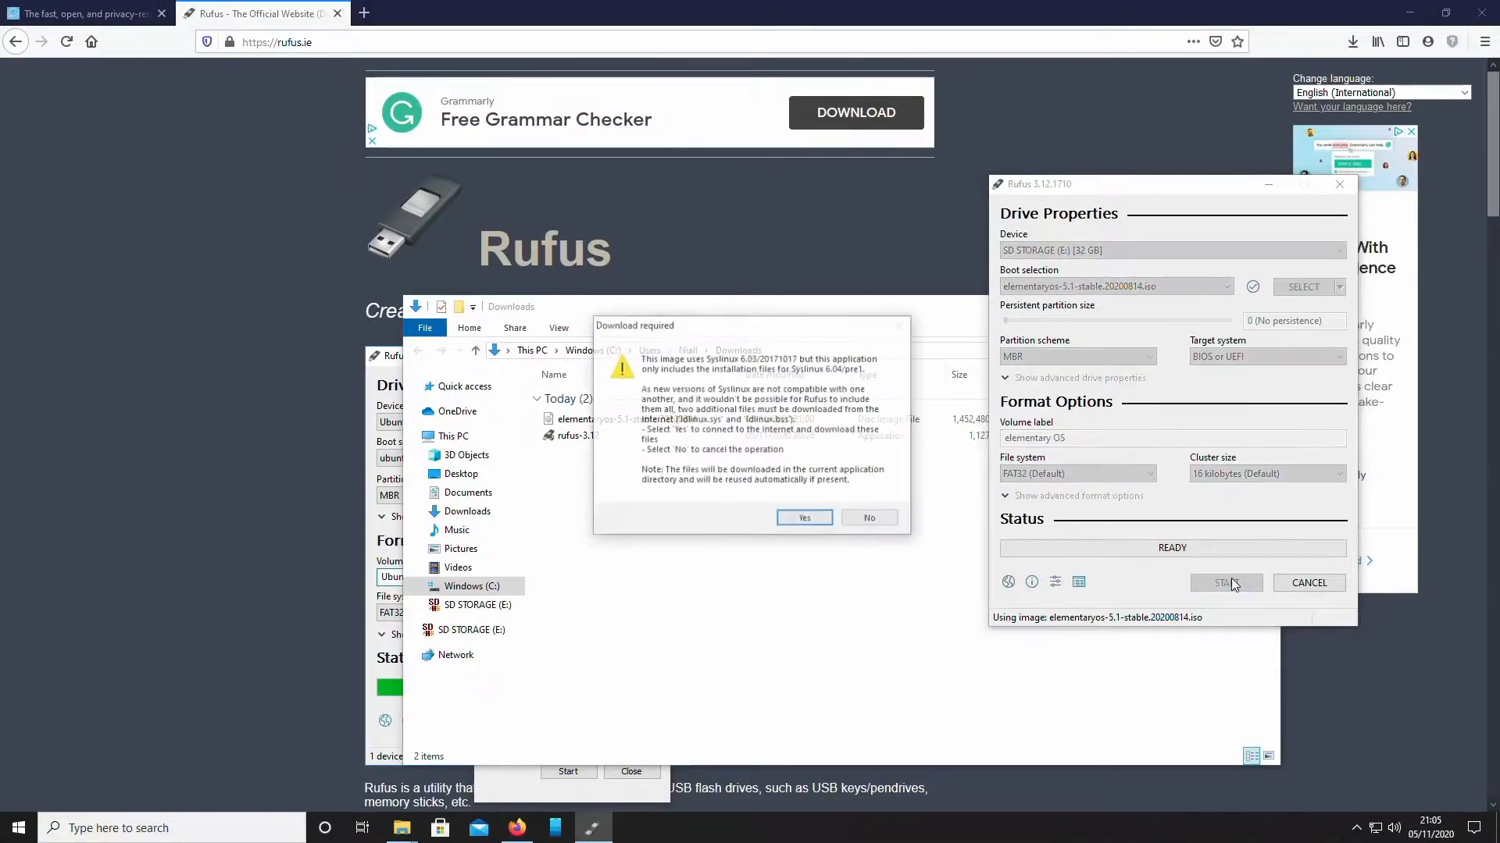
left_click(809, 521)
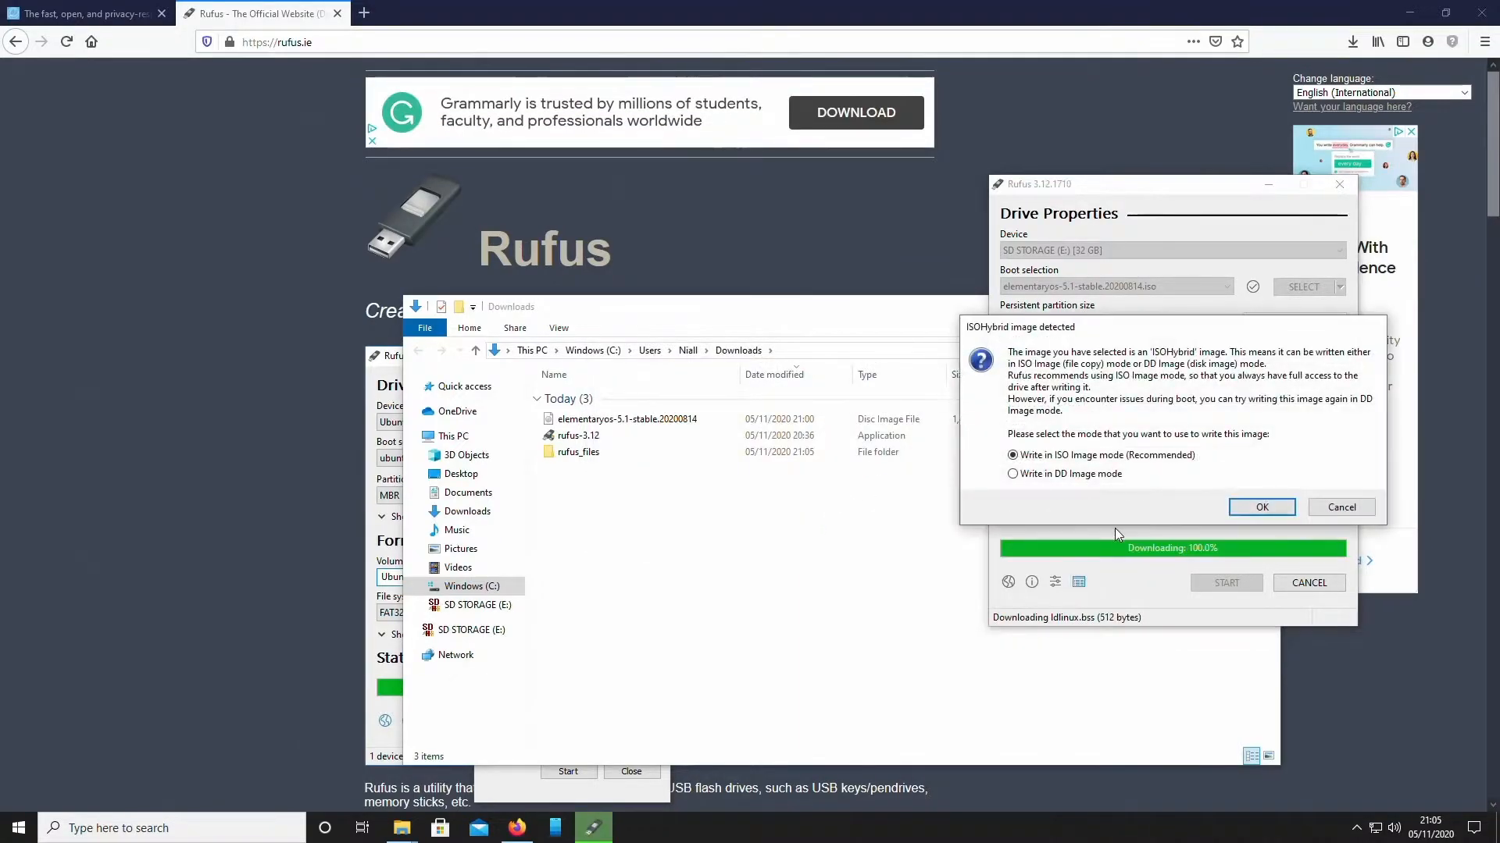
left_click(1259, 508)
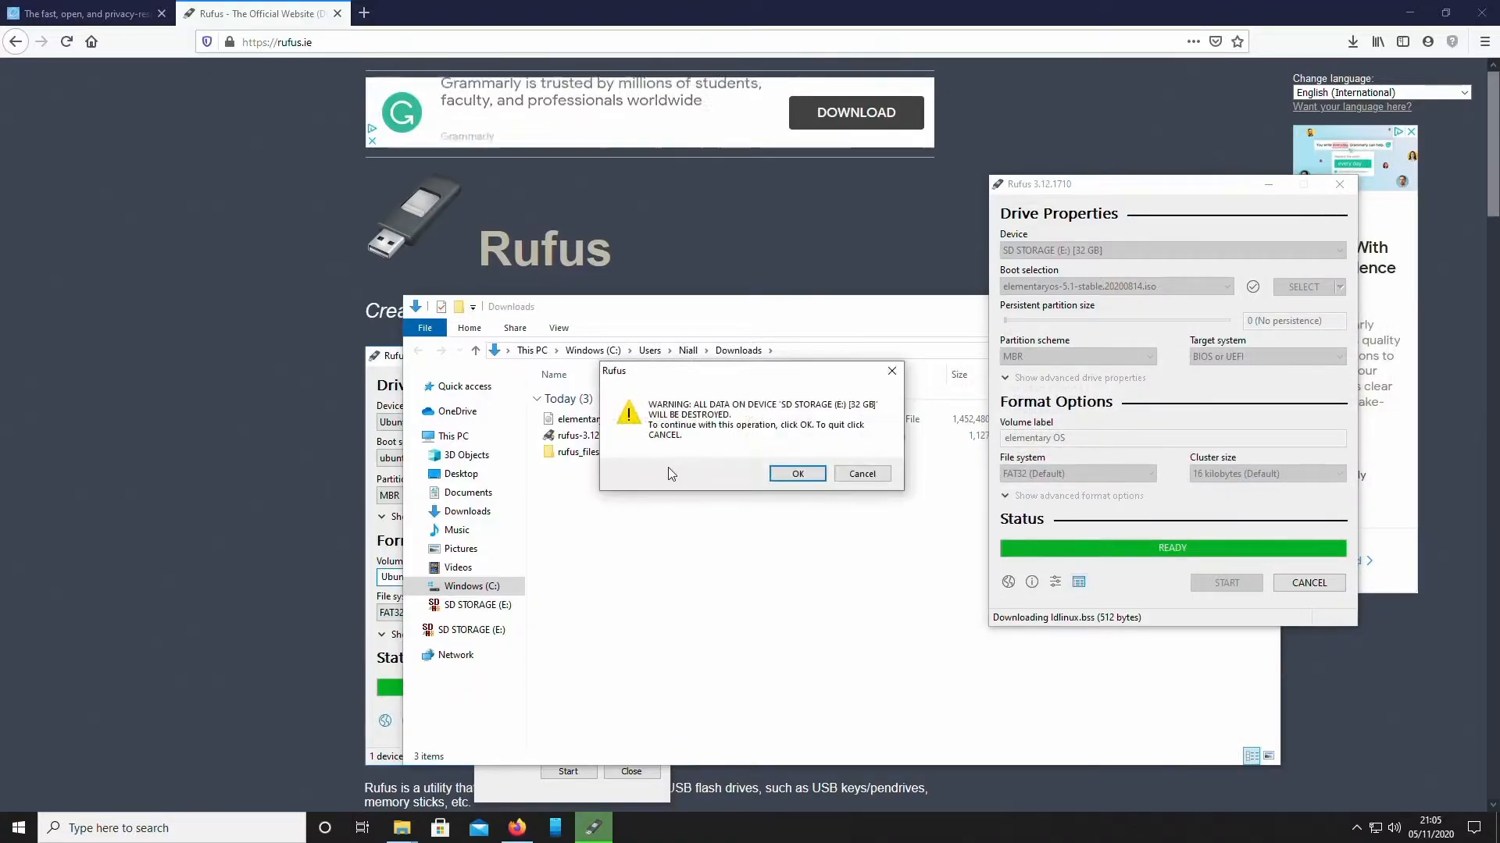
left_click(798, 474)
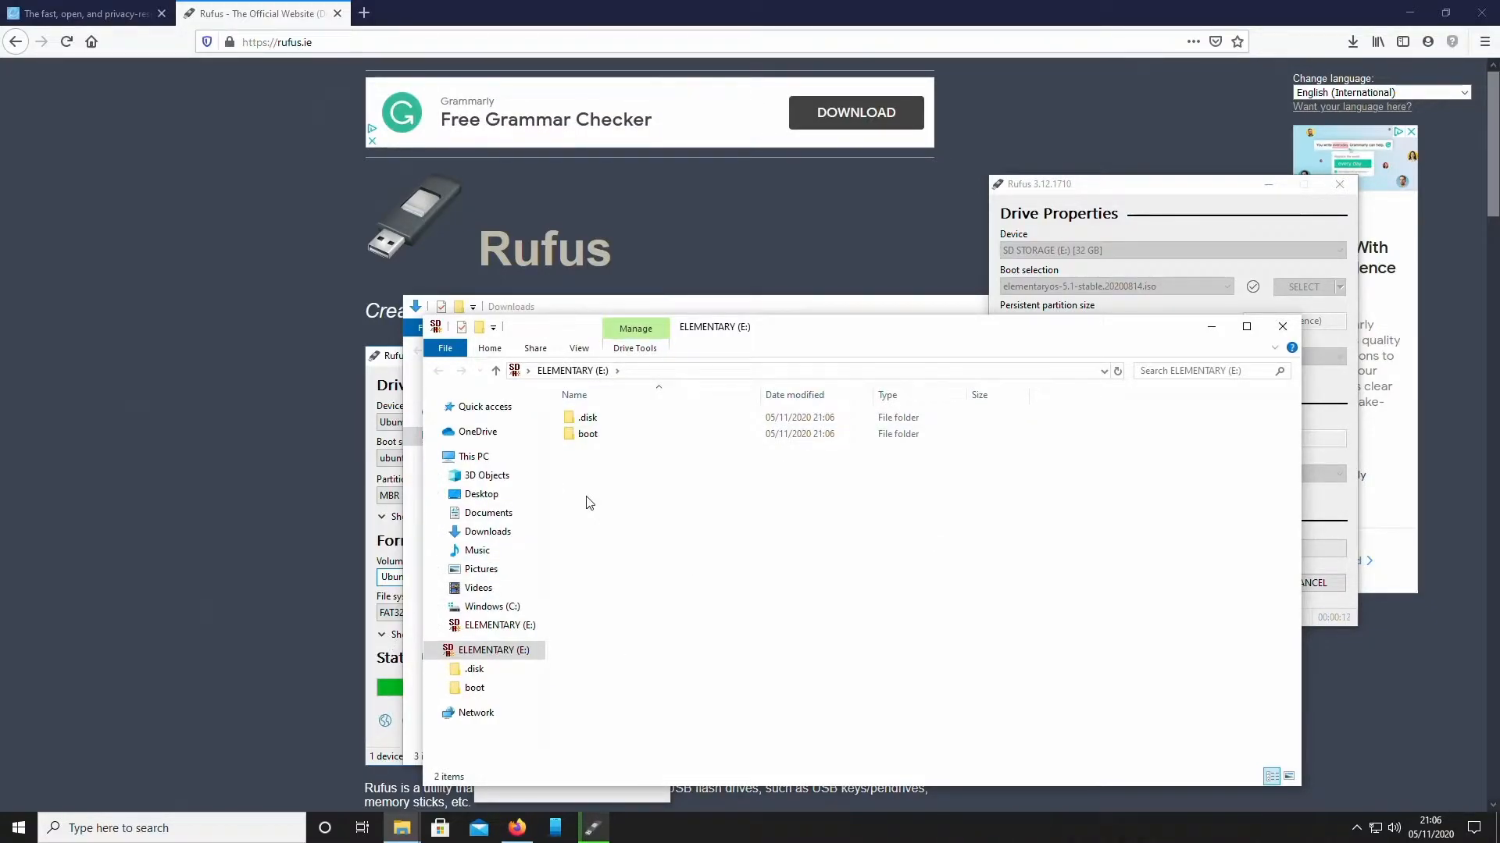
Close Rufus once the write has finished, and close the ELEMENTARY (E:) folder window.
left_click(1107, 266)
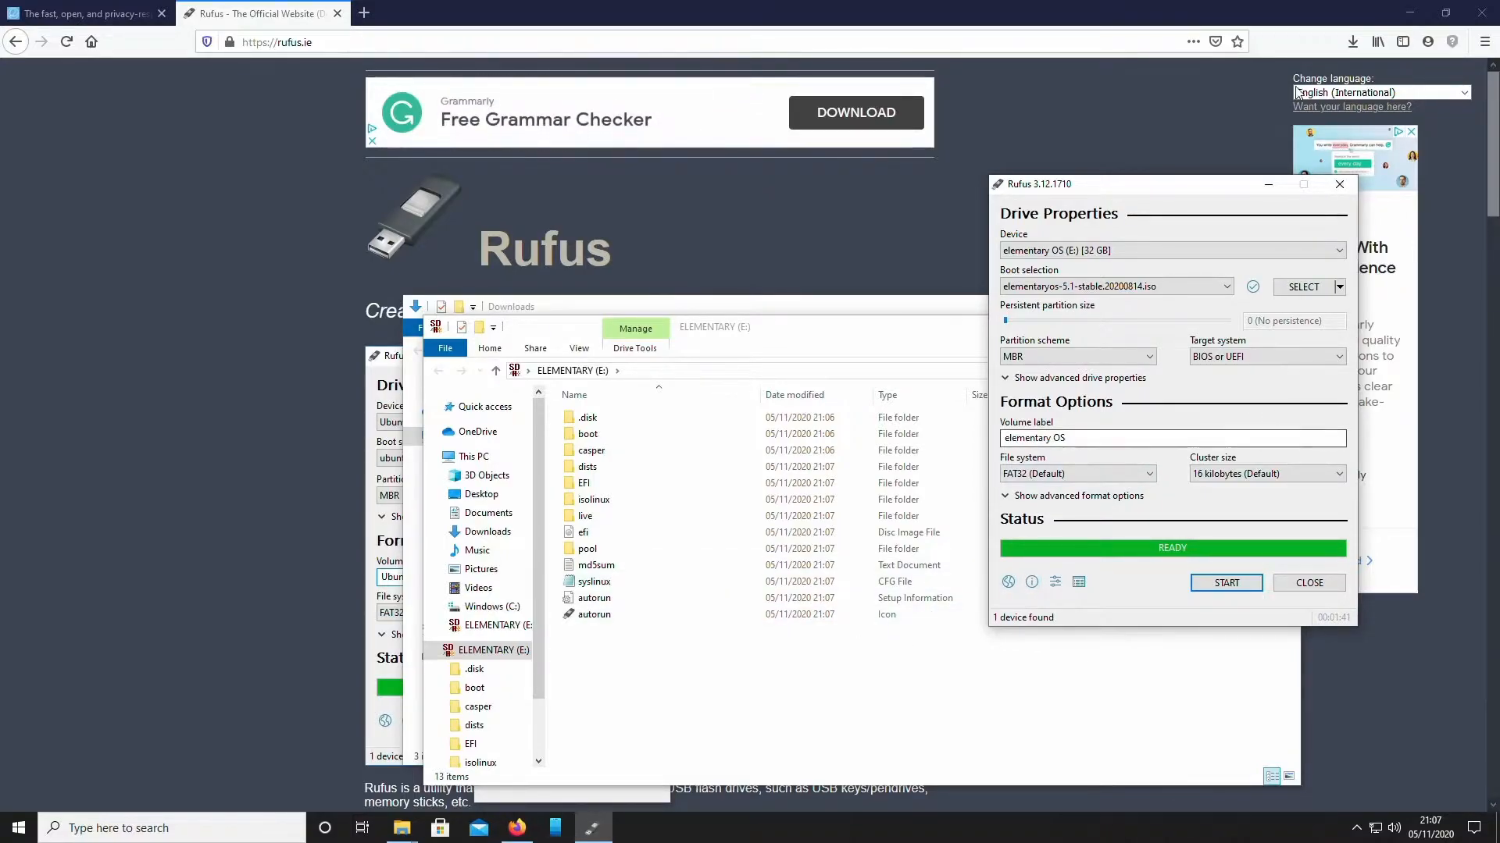
left_click(1341, 186)
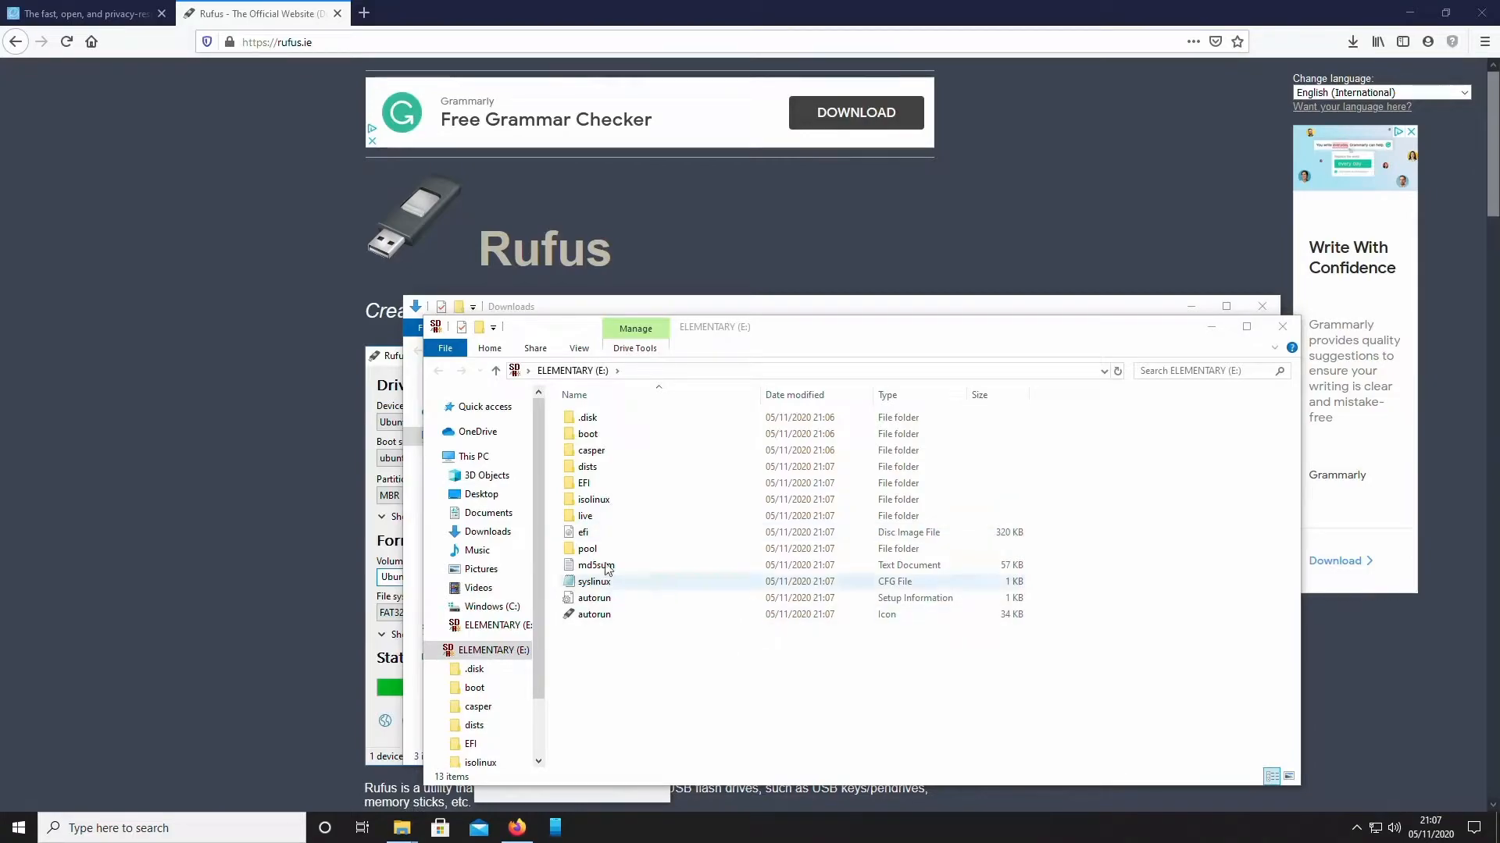
left_click(709, 327)
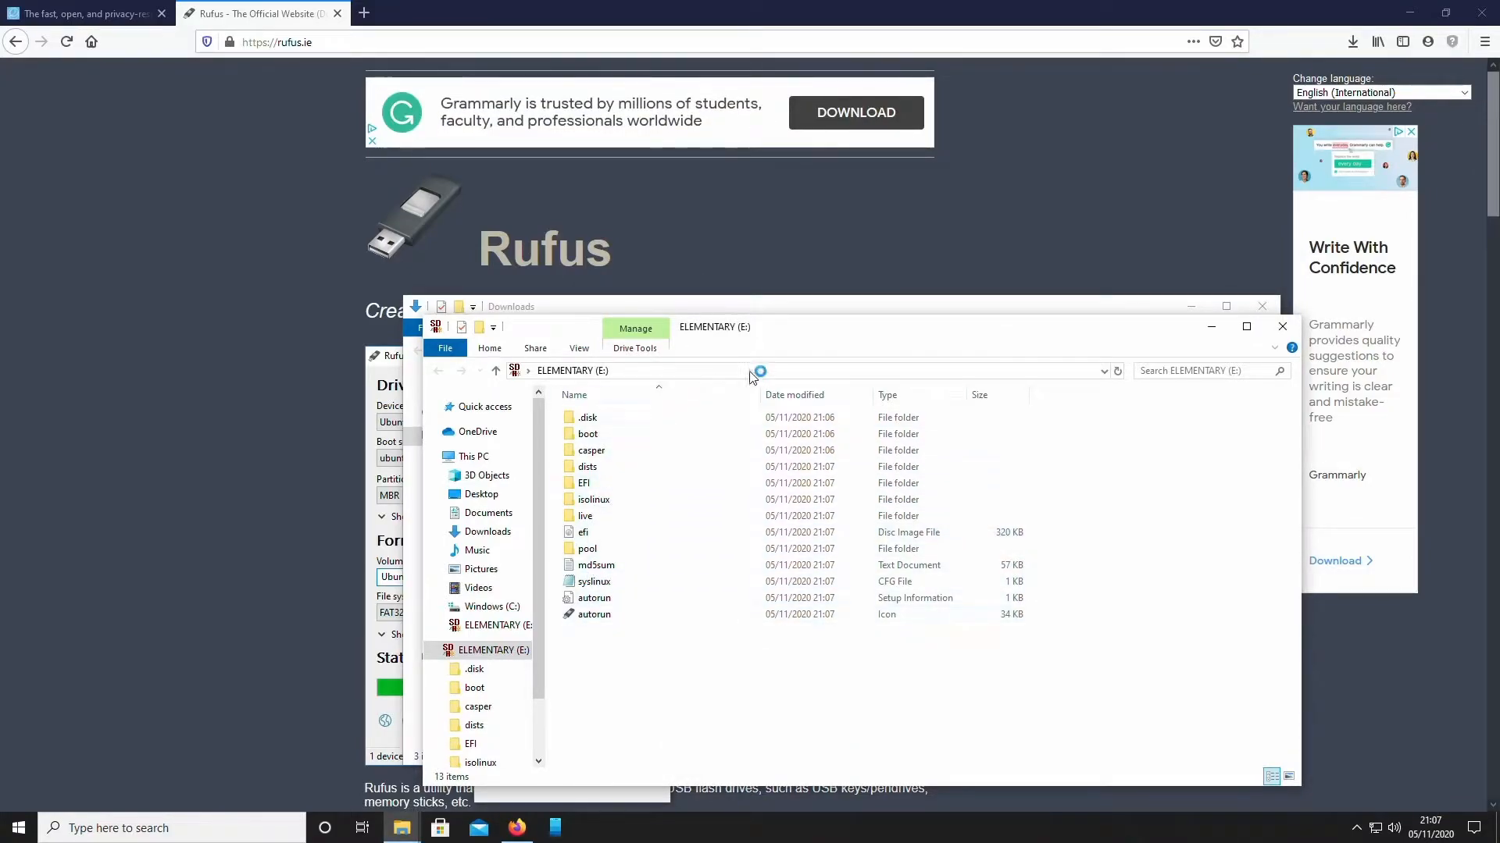
left_click(1282, 327)
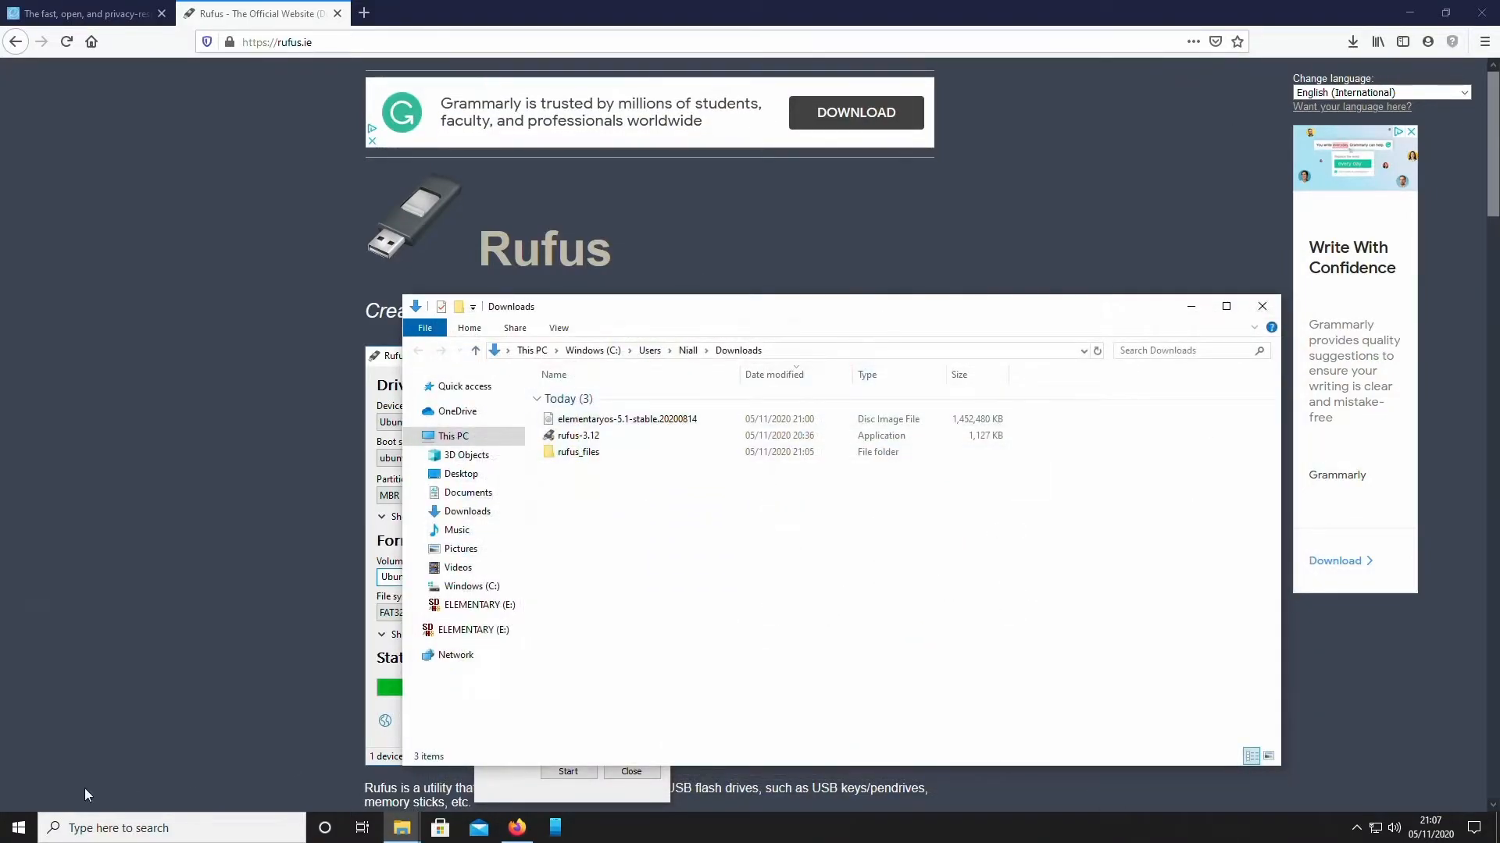
Restart the computer from Windows.
left_click(2, 842)
left_click(18, 793)
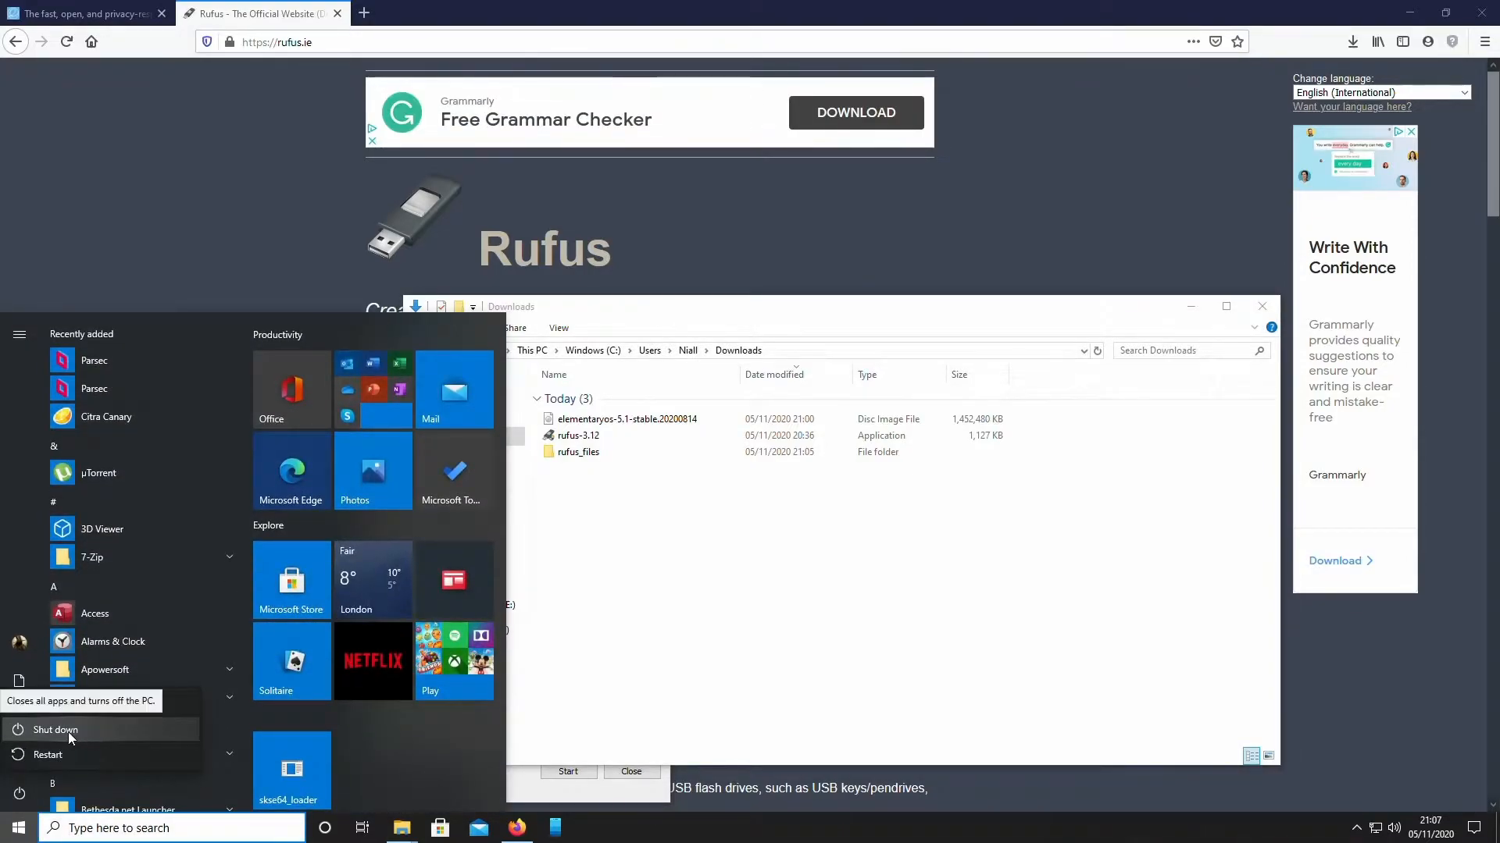
left_click(74, 754)
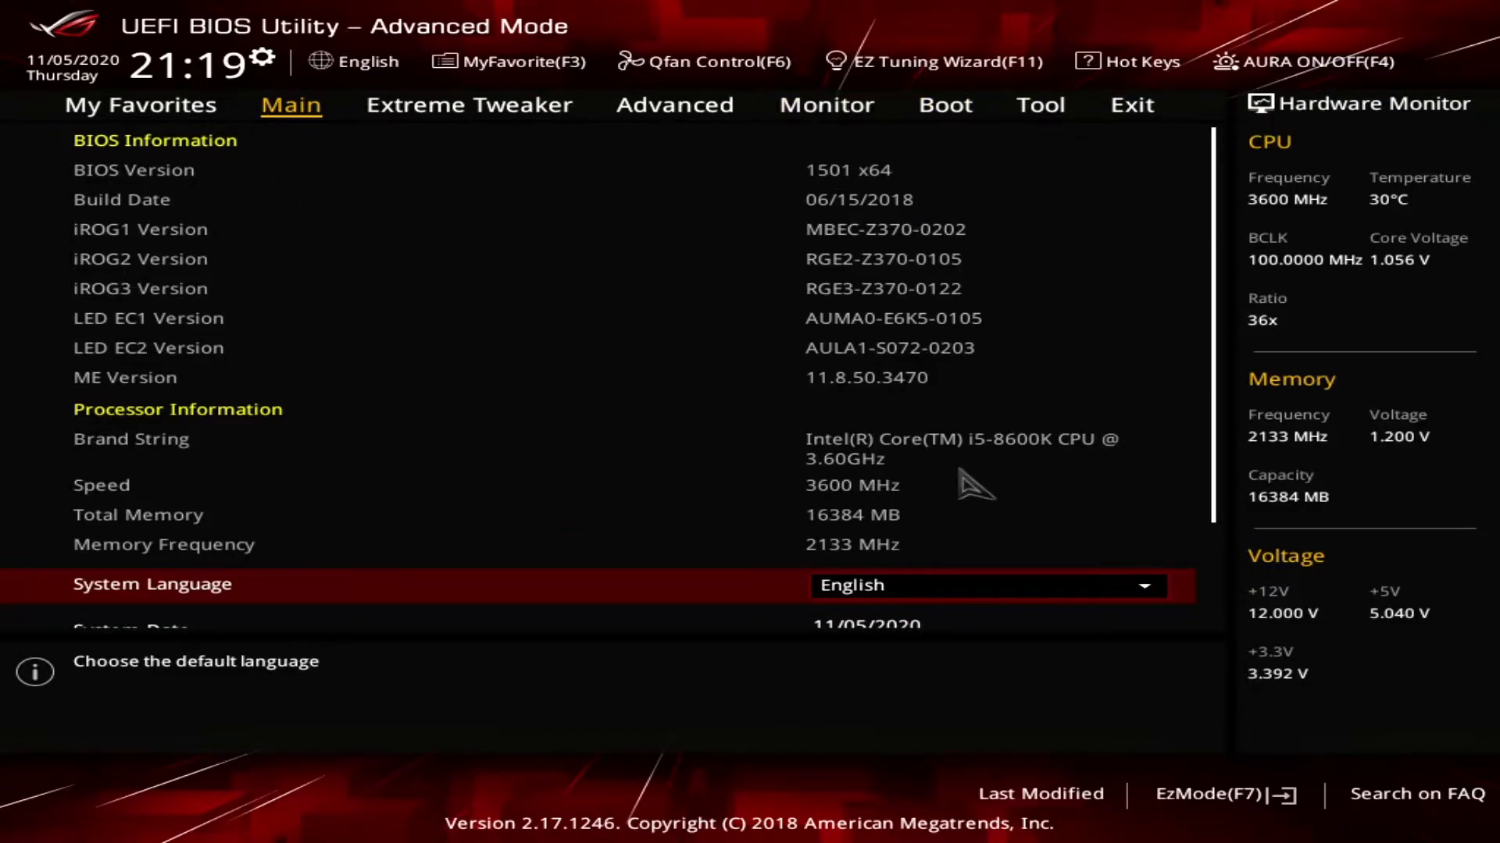
In the BIOS boot priorities, set Boot Option #1 to UEFI: Generic-USB3.0 CRW -SD1.00, Partition 1.
left_click(946, 109)
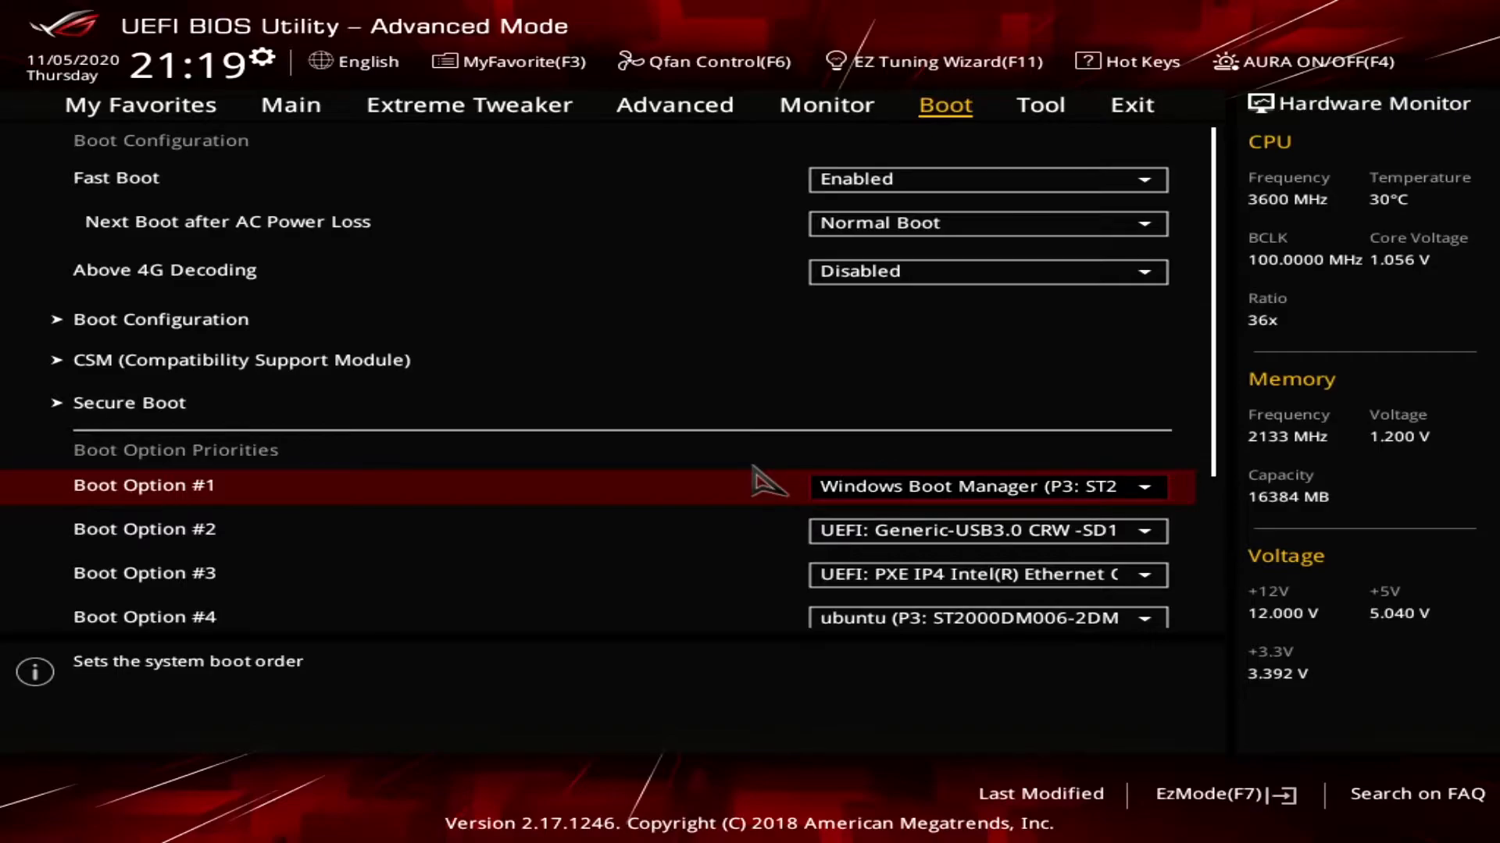
key("Down")
key("Down")
key("Down")
key("Down")
key("Up")
left_click(816, 446)
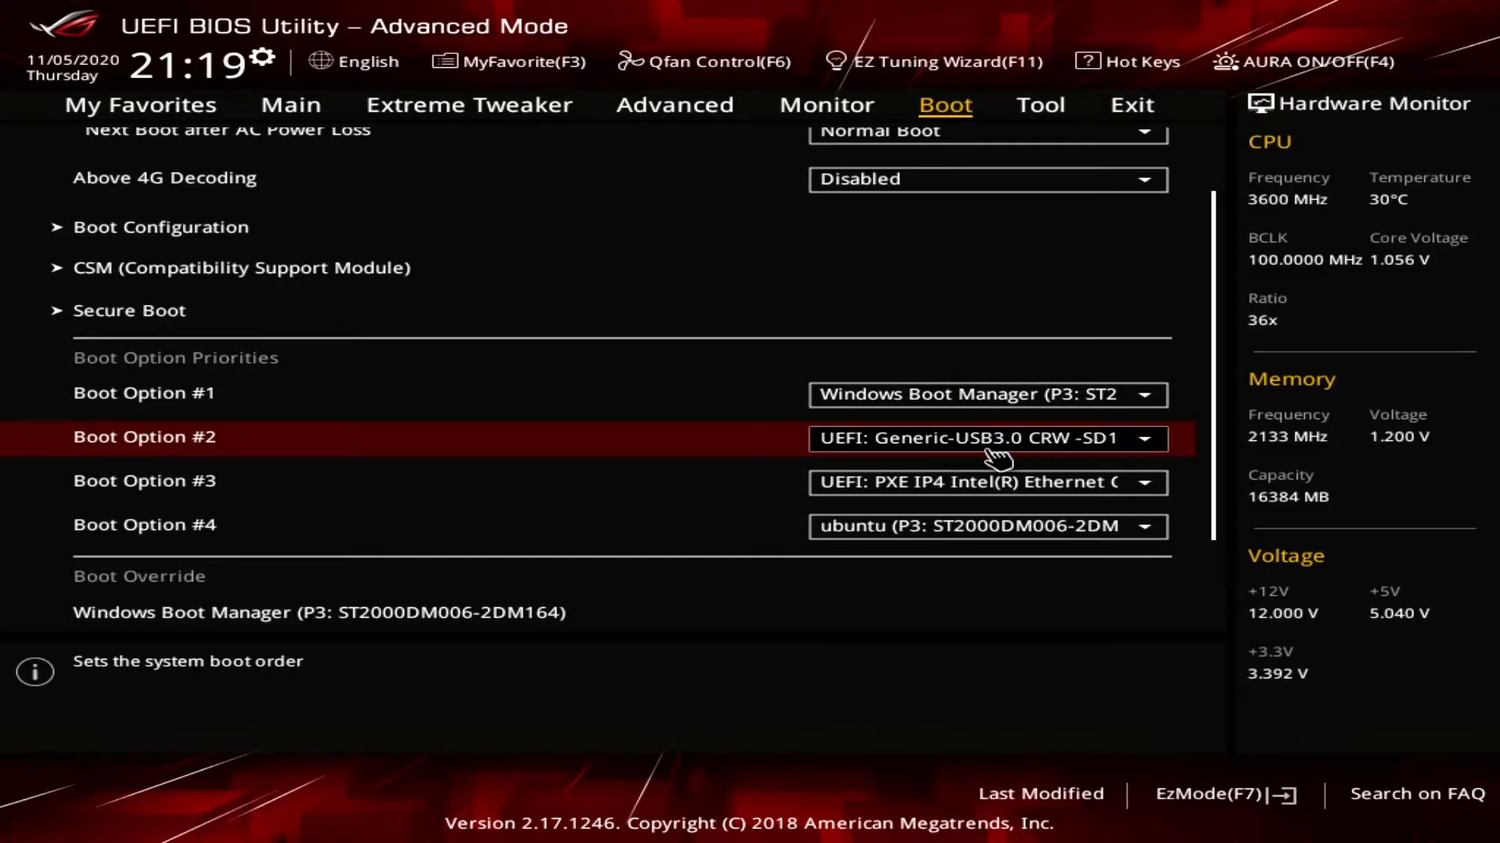
left_click(983, 398)
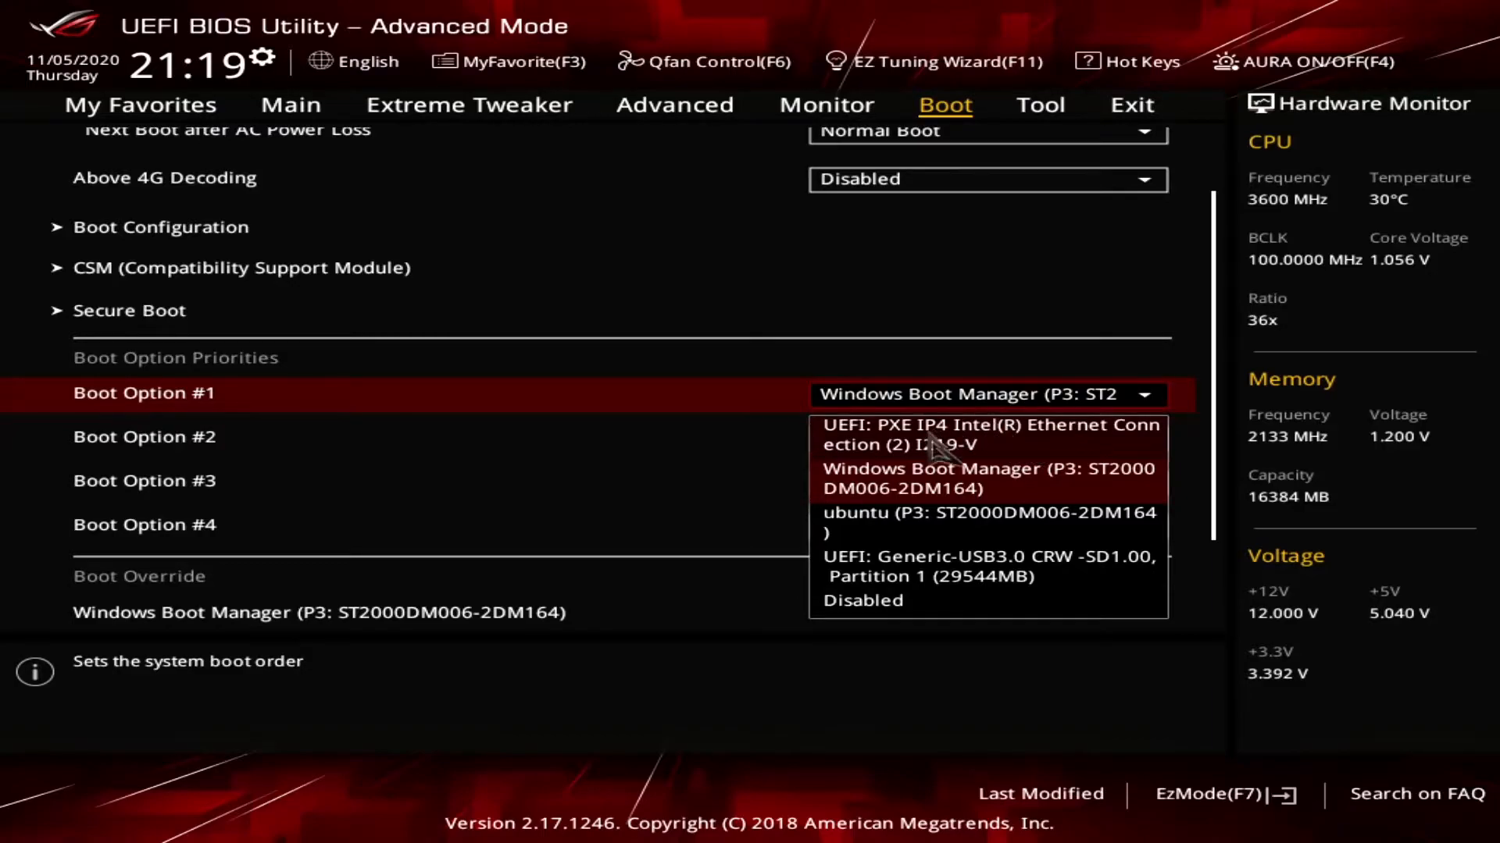
left_click(968, 570)
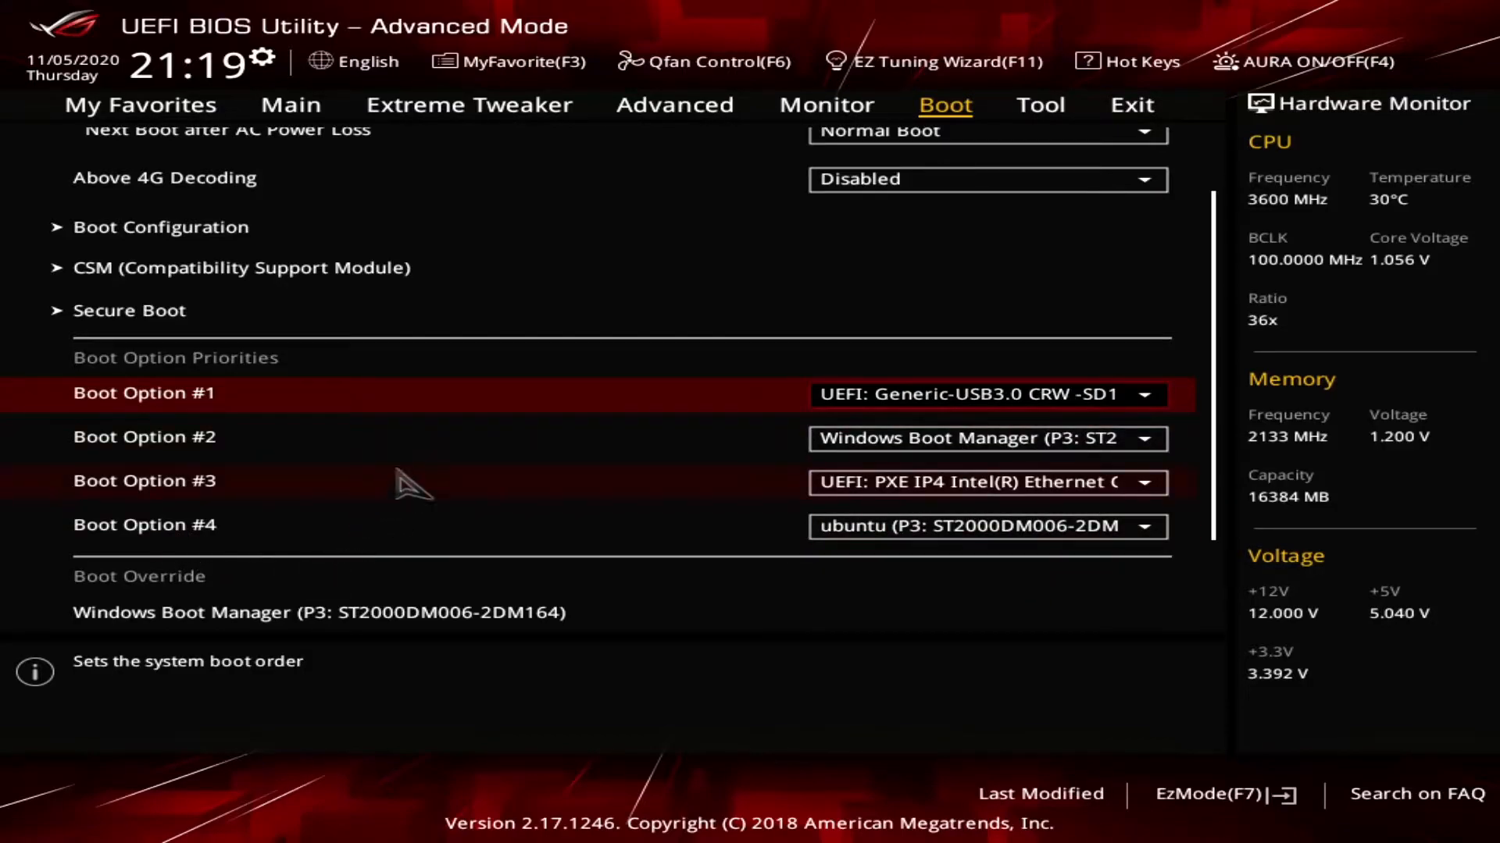
Save the BIOS configuration, reset the computer and boot the "Try or install elementary OS" entry.
scroll(560, 536, "down", 1)
scroll(495, 508, "down", 2)
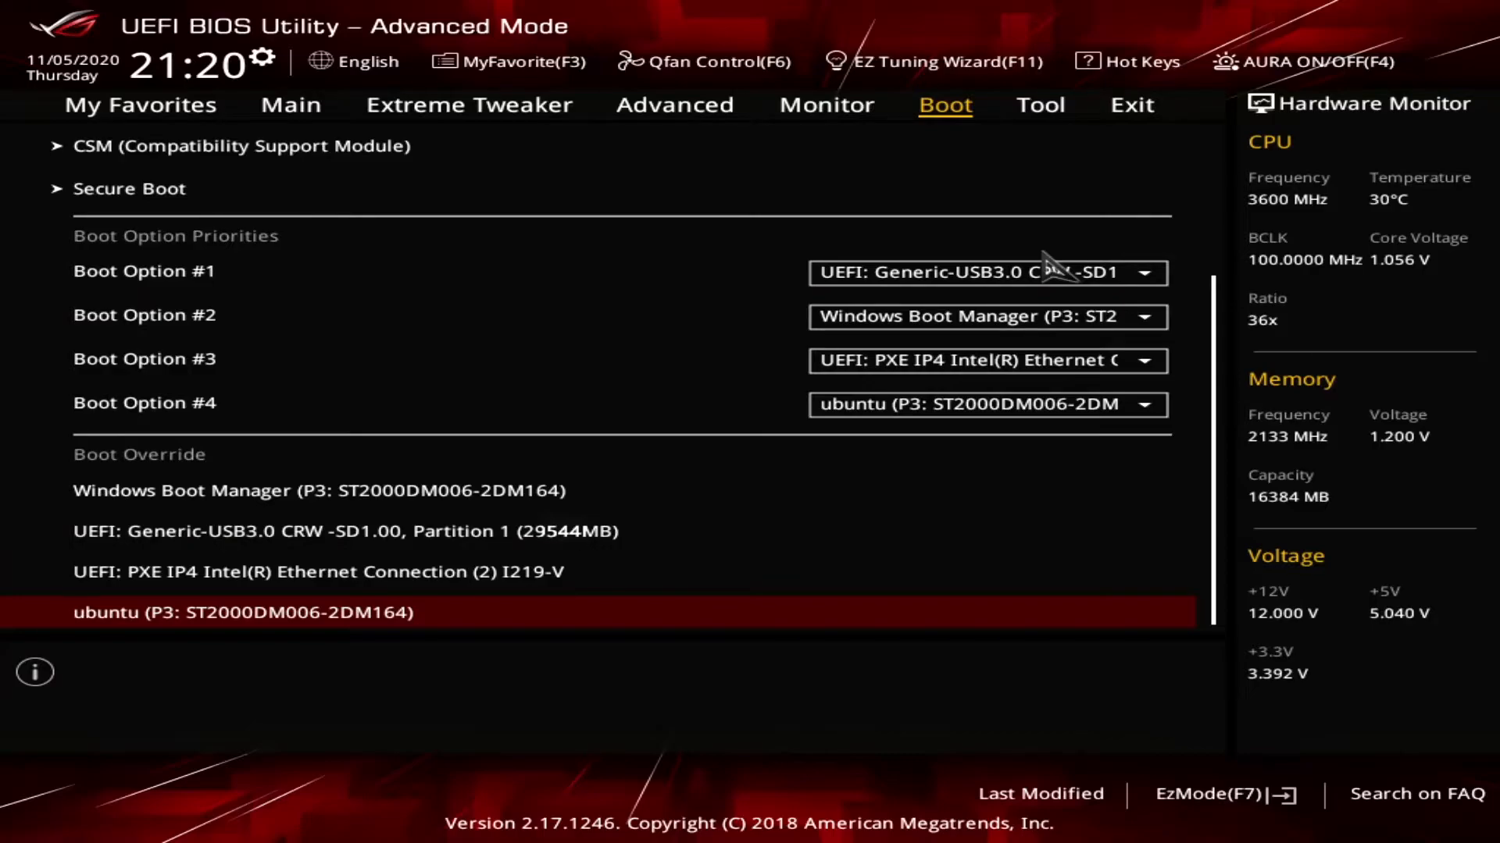
key("F10")
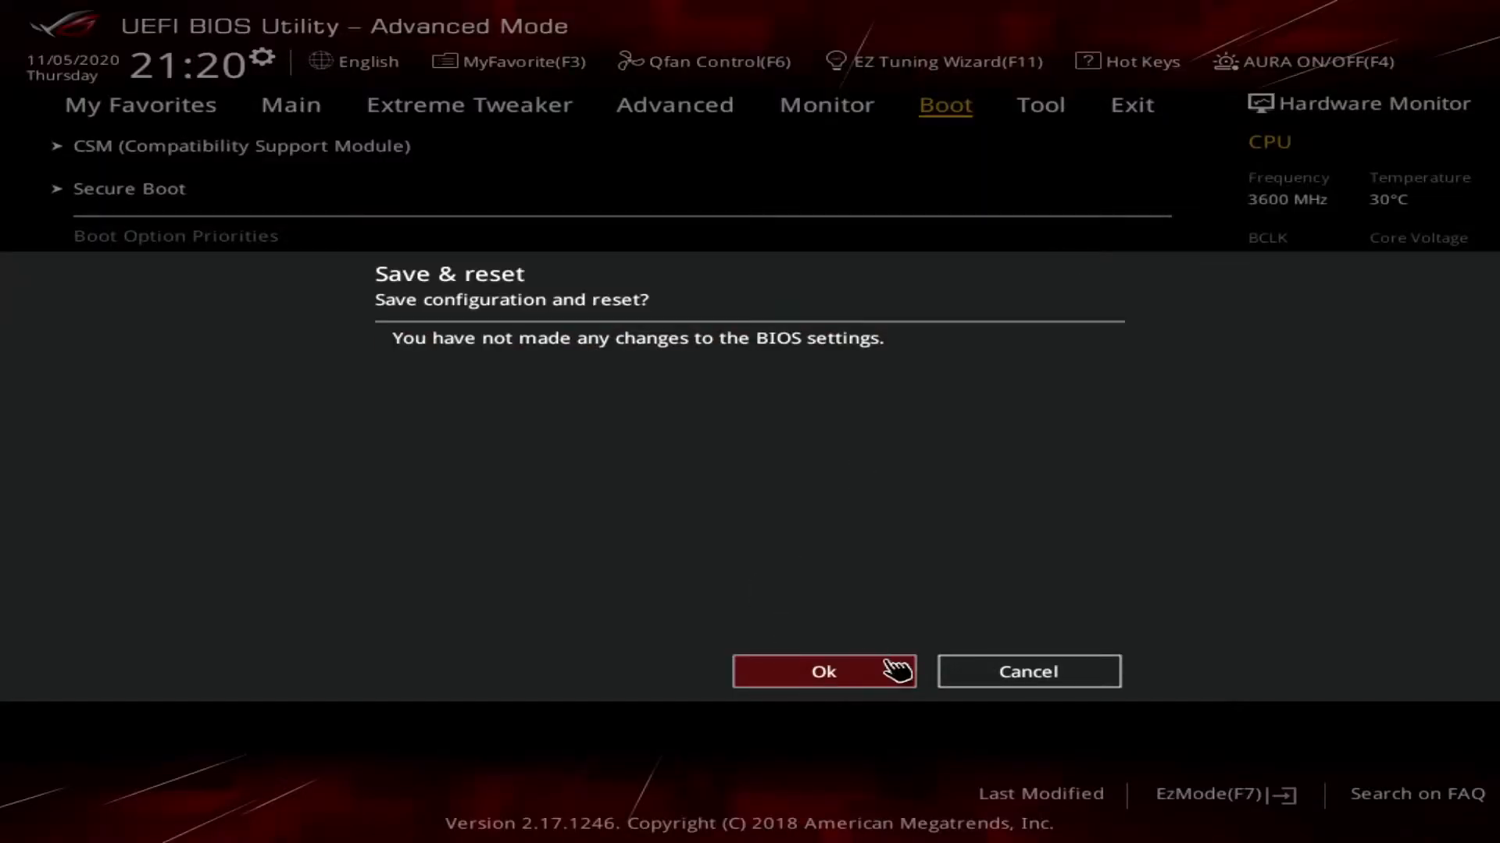
left_click(850, 685)
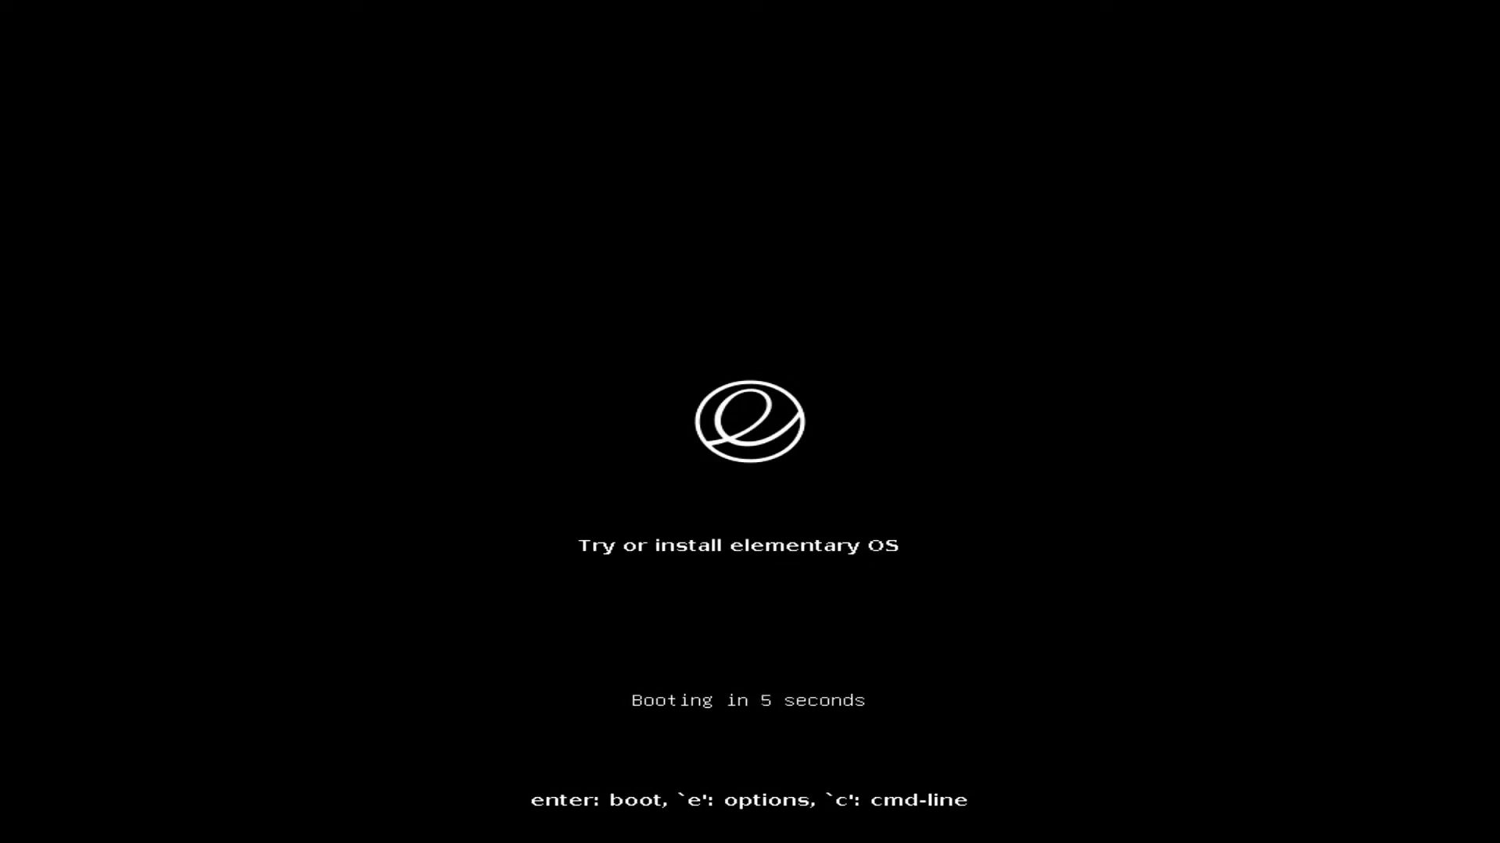
key("Return")
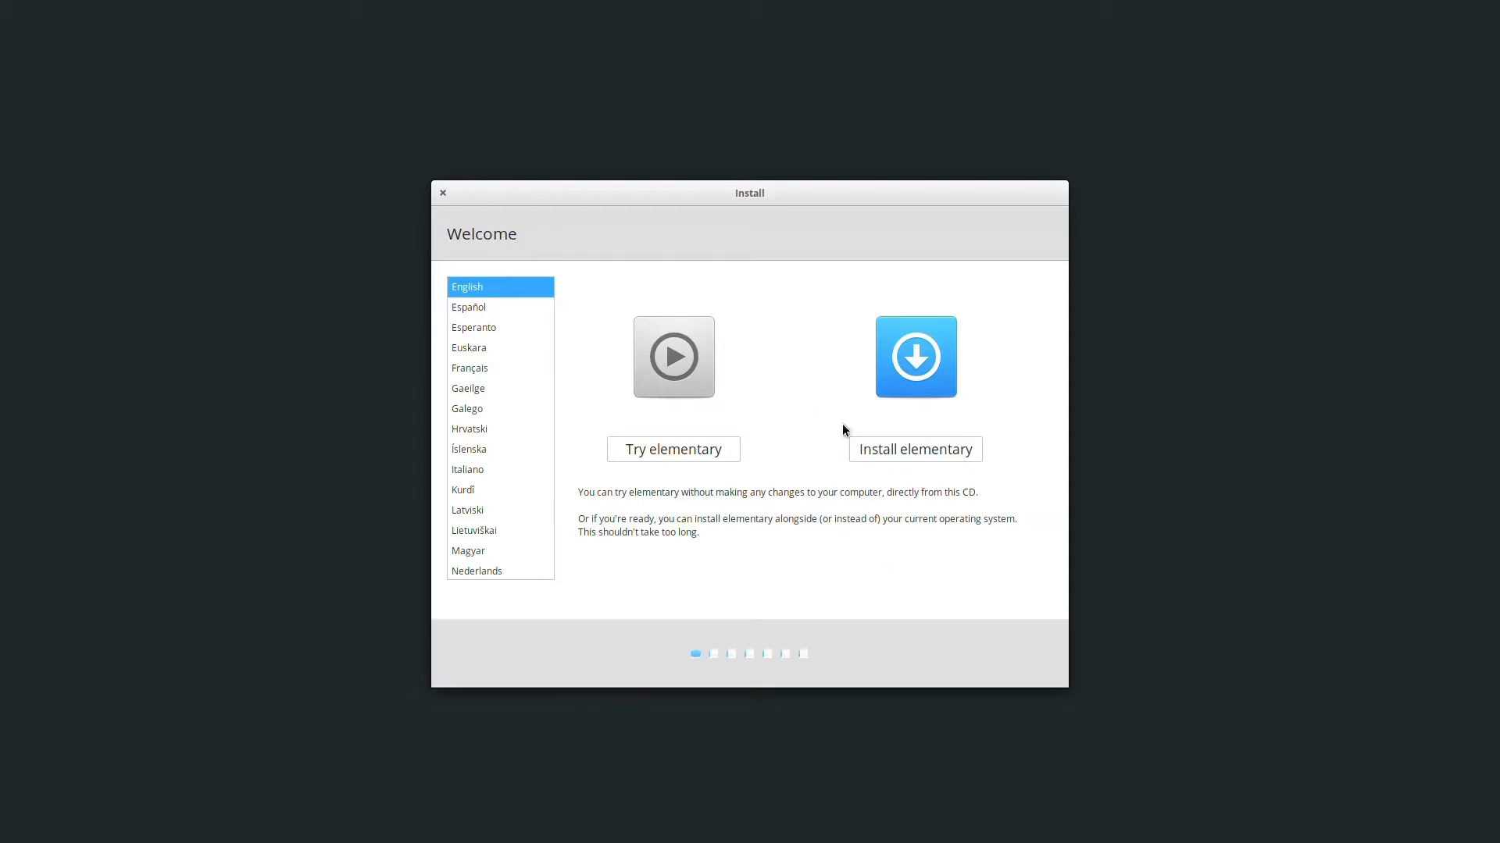
Start the elementary installation in English and set the keyboard layout to English (UK).
left_click(930, 457)
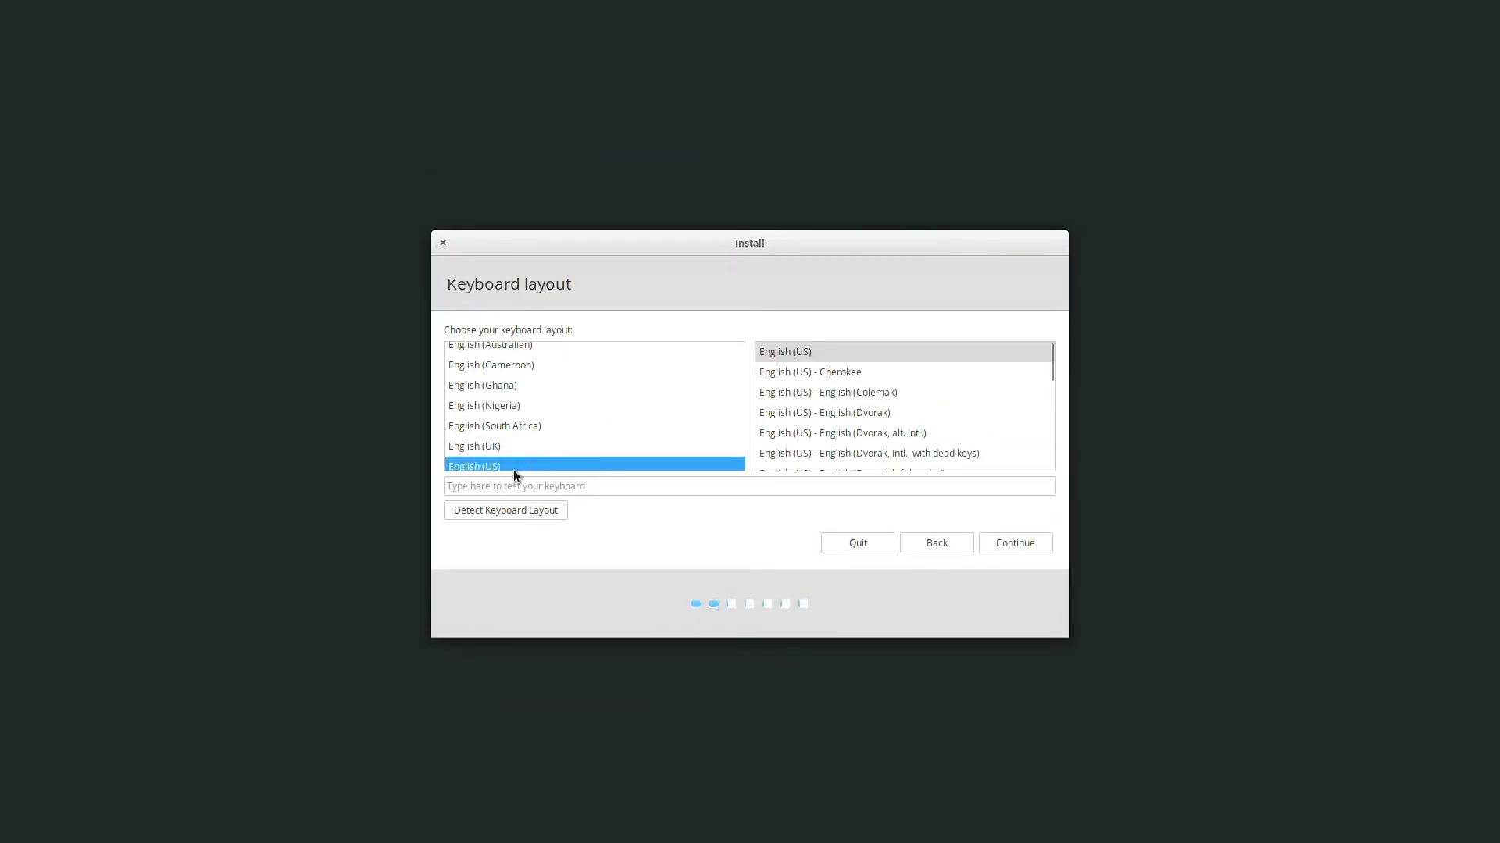
left_click(473, 443)
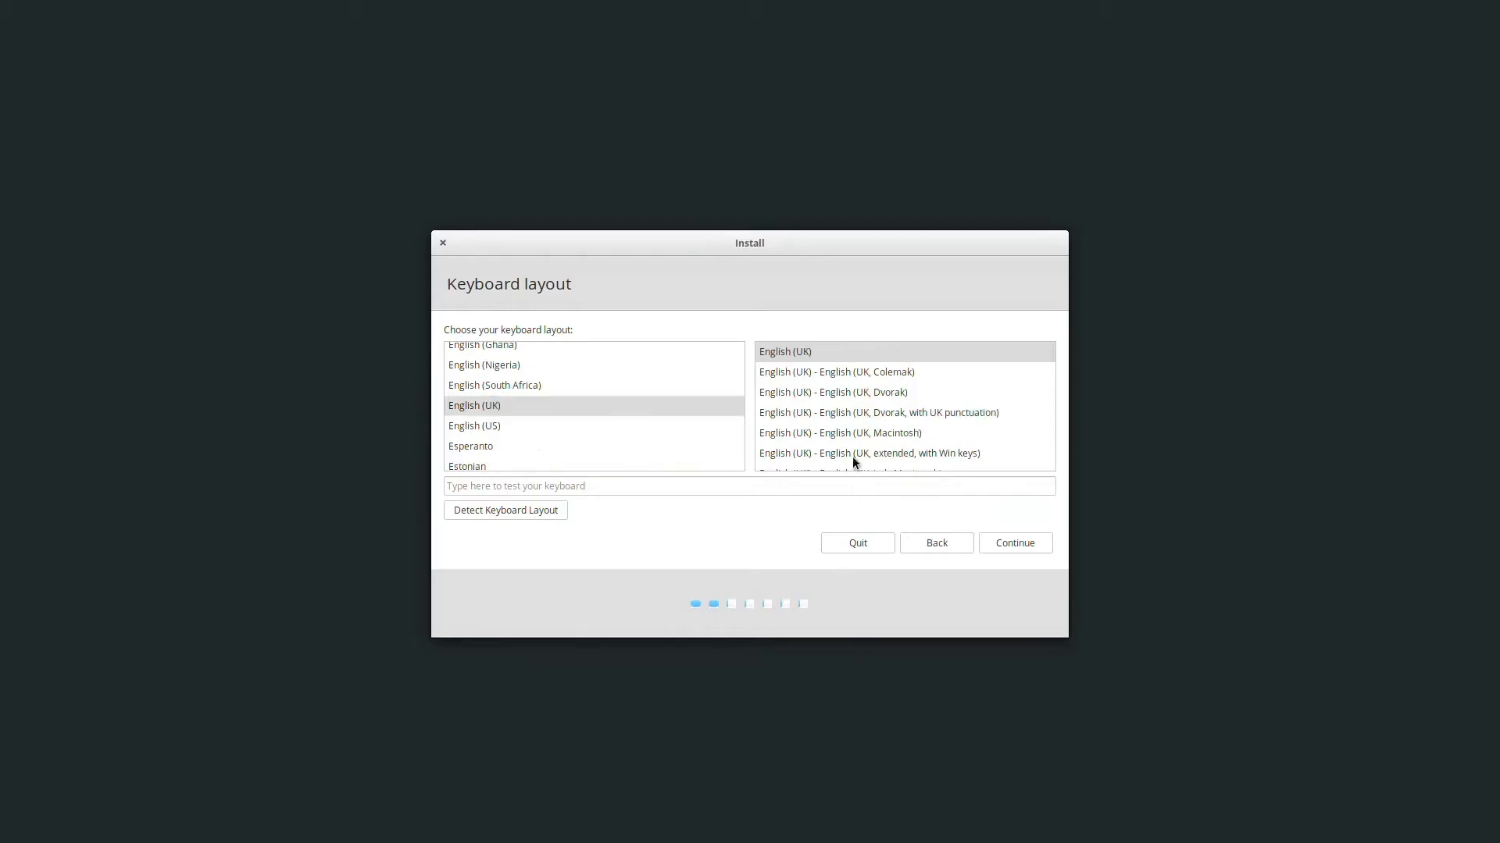
left_click(994, 540)
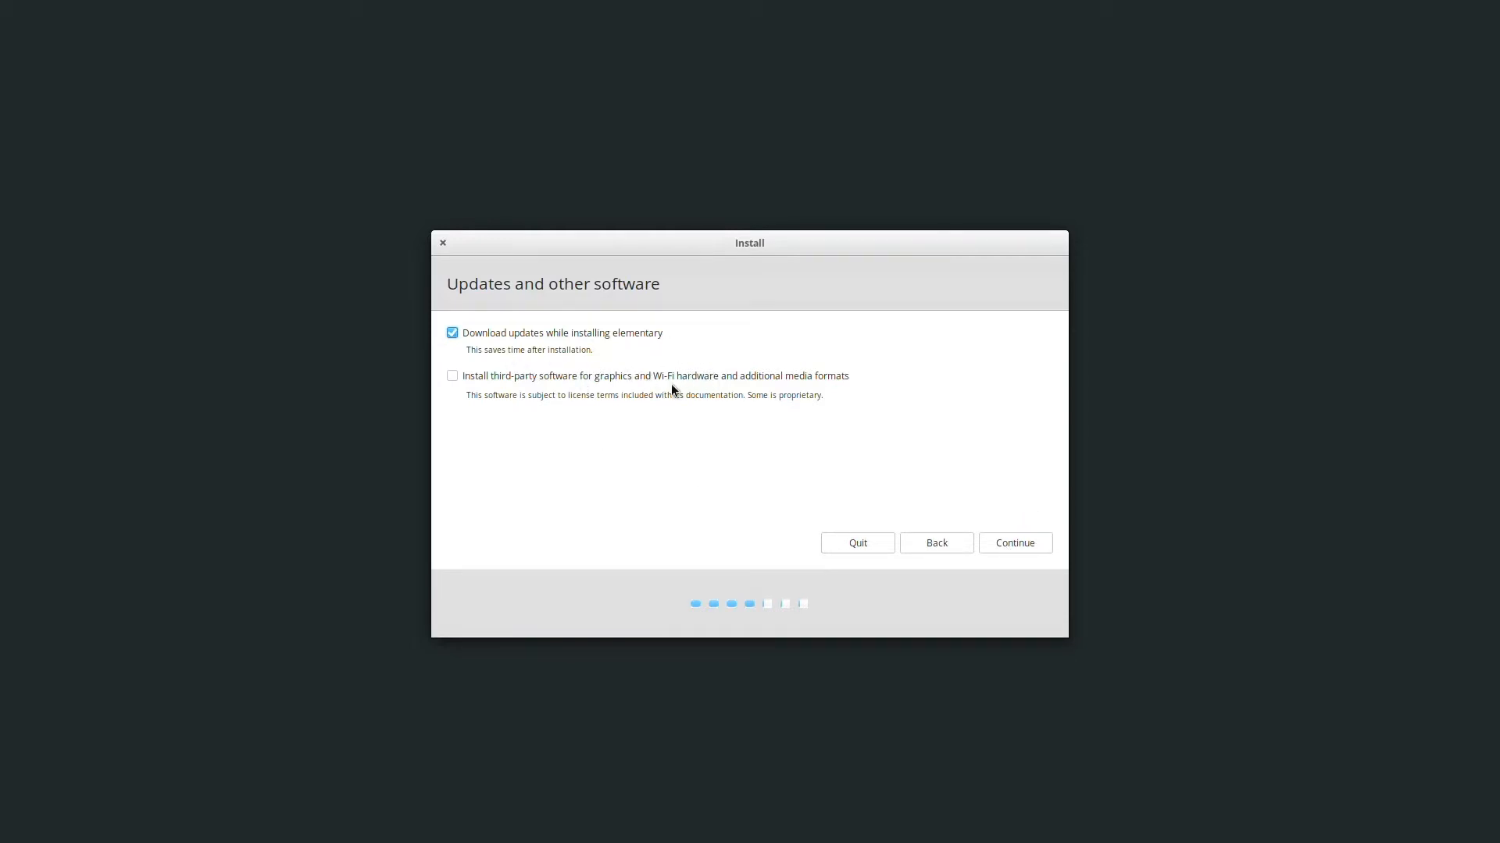
Accept downloading updates during installation without third-party software, and choose to install elementary alongside Windows Boot Manager.
left_click(1014, 542)
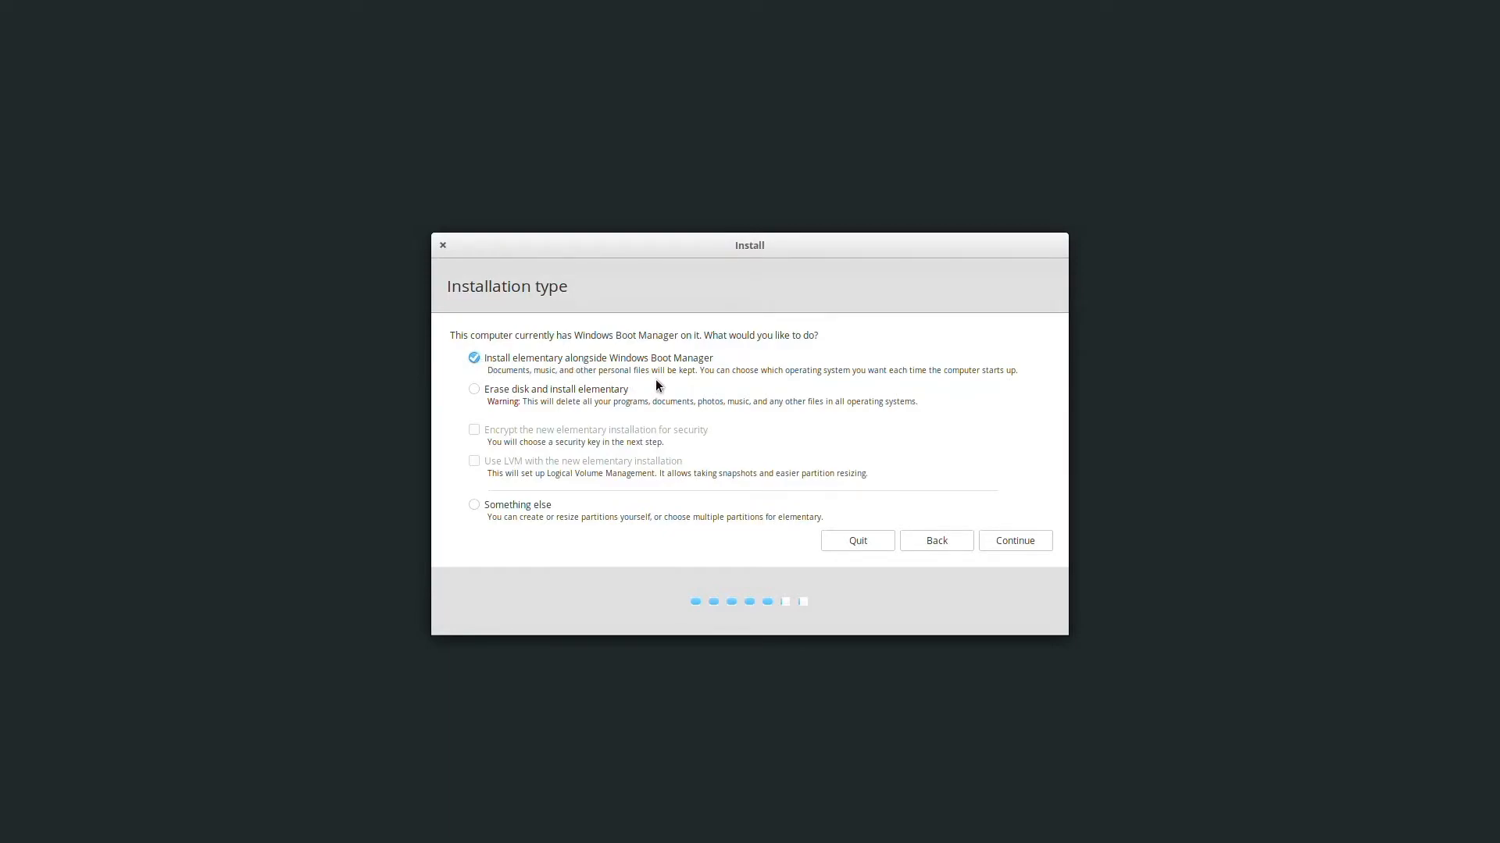
left_click(1015, 542)
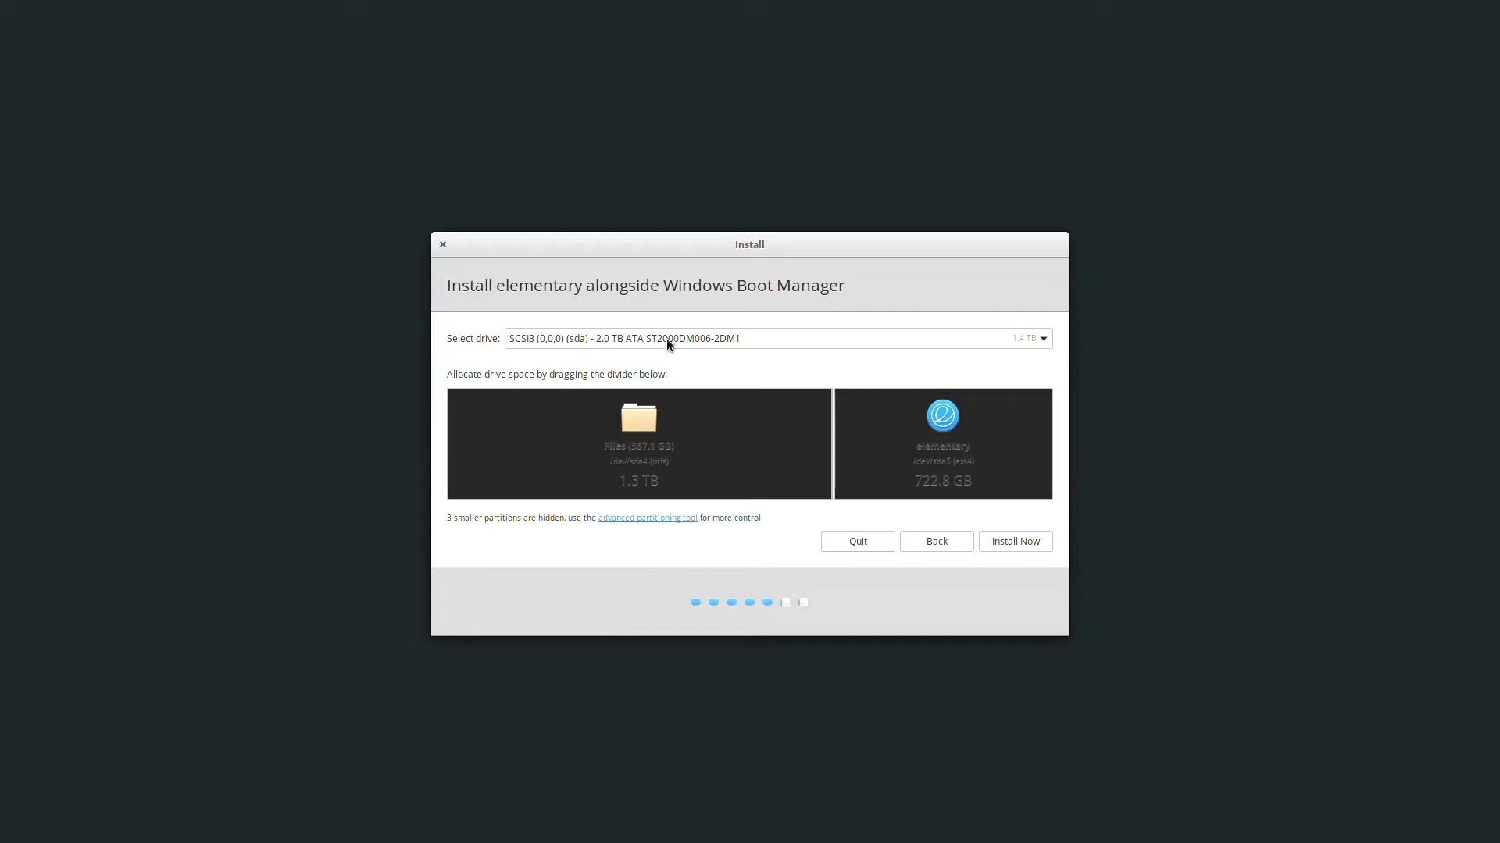
Keep the 2.0 TB ATA ST2000DM006-2DM1 drive as the target and allocate about 200 GB of it to elementary.
left_click(984, 341)
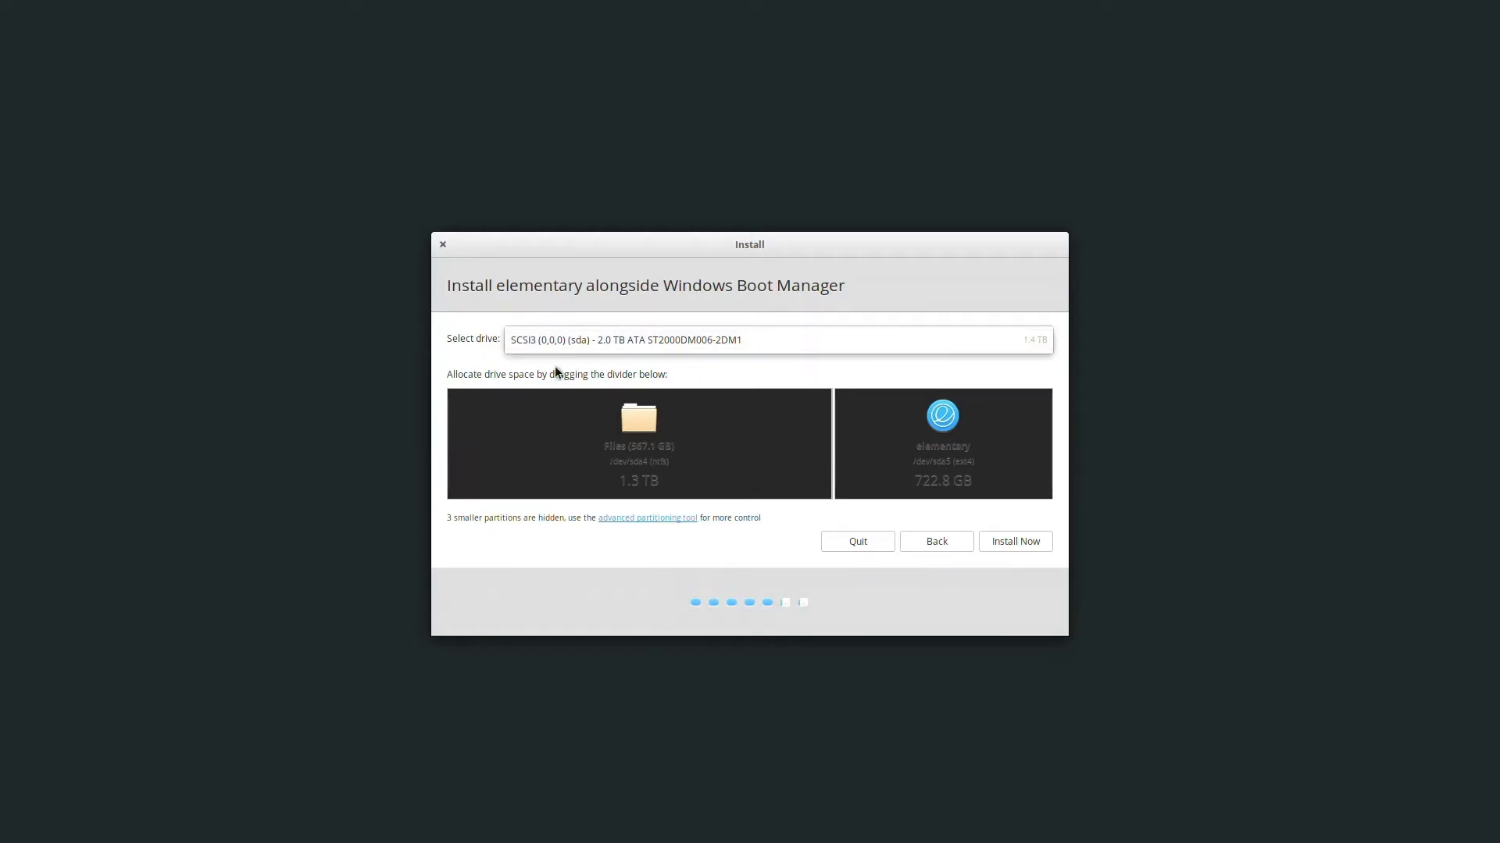
left_click(722, 367)
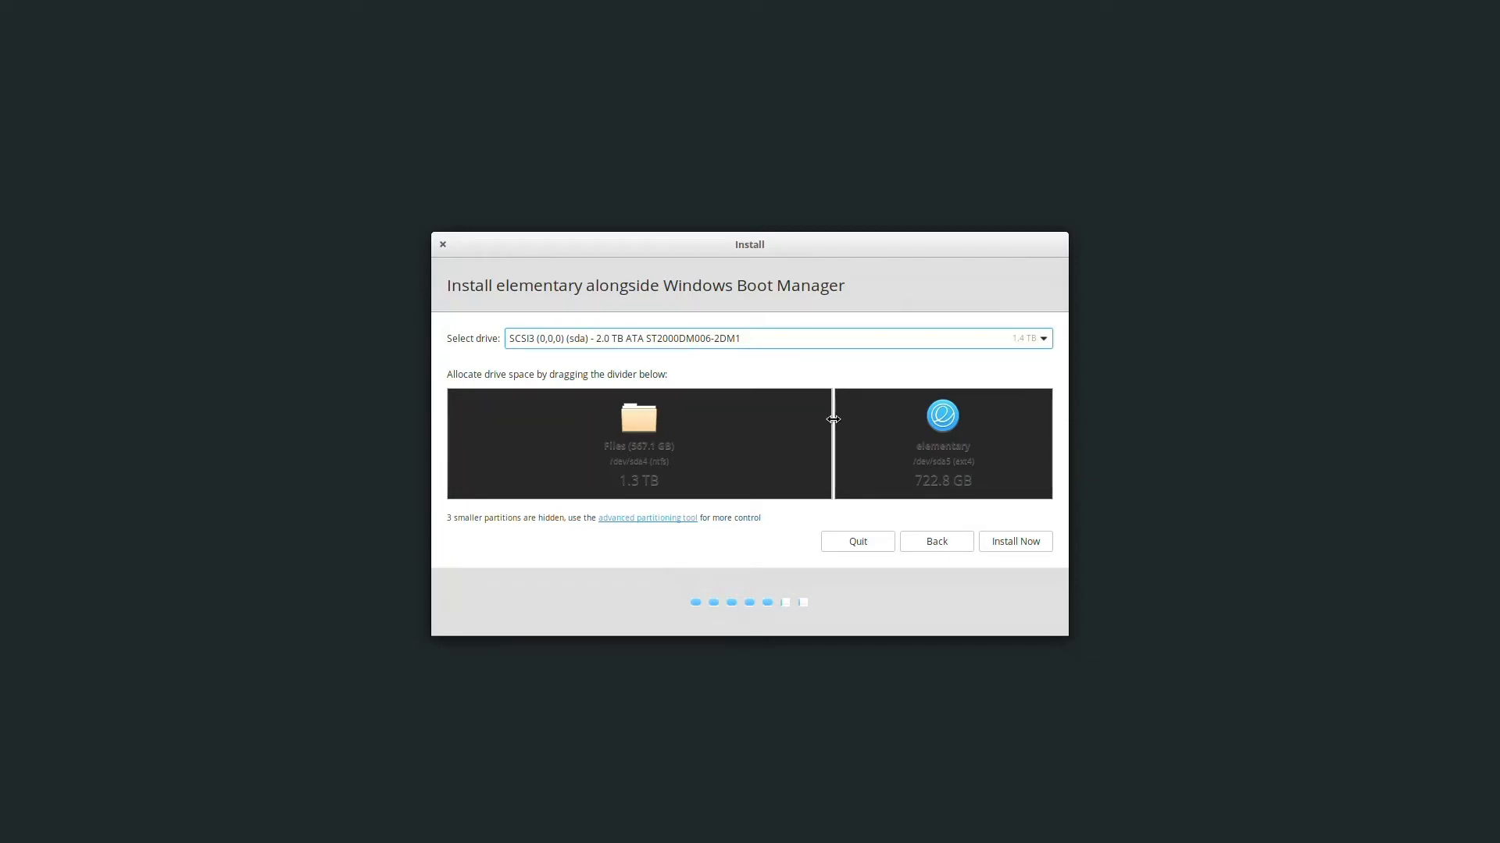
left_click_drag(836, 407, 994, 466)
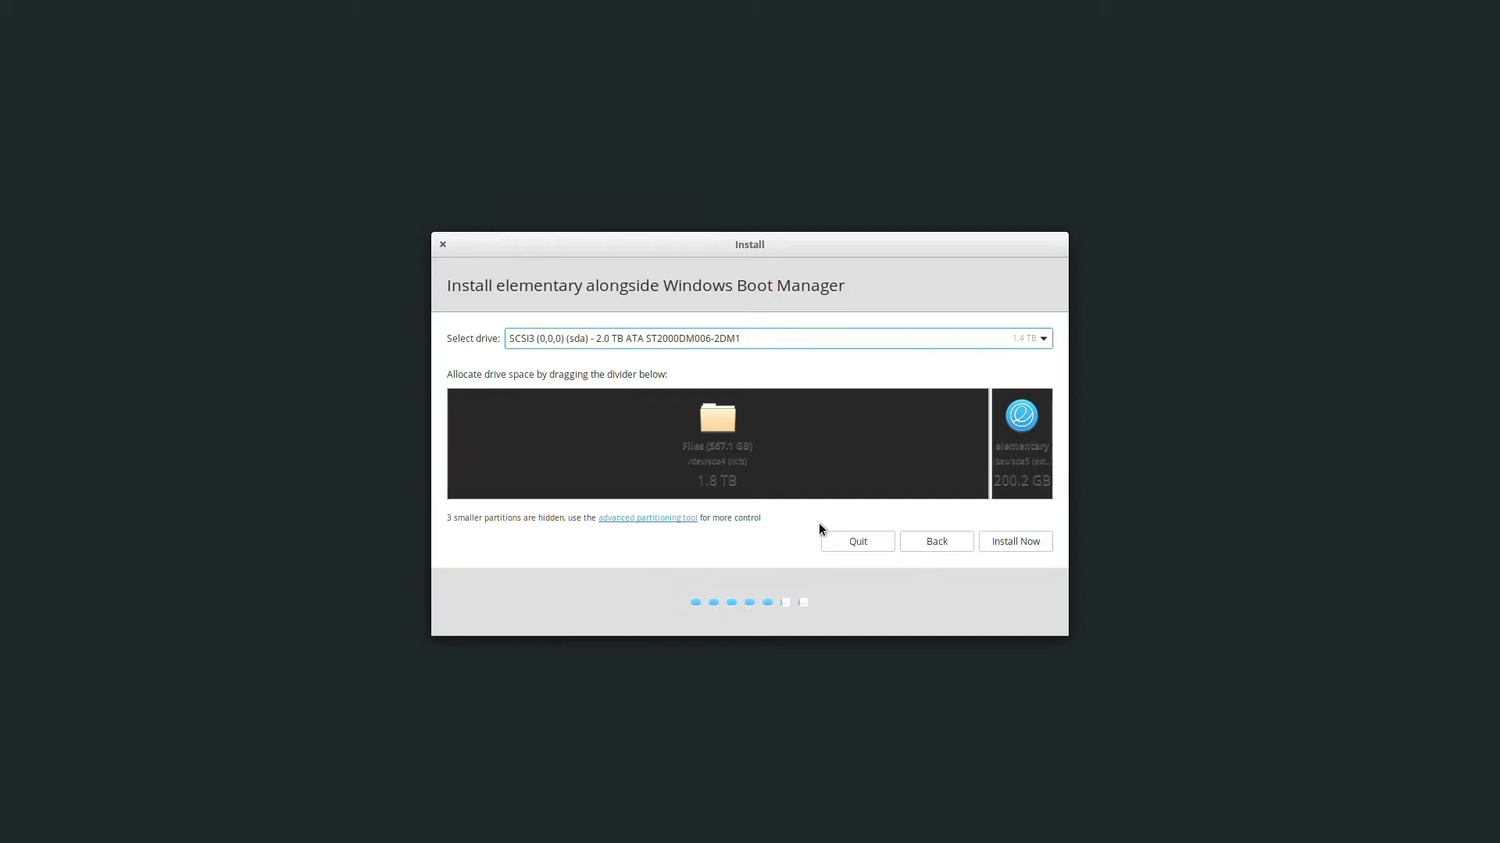
Start the installation and approve both the partition resize and writing the changes to the disks.
left_click(1005, 542)
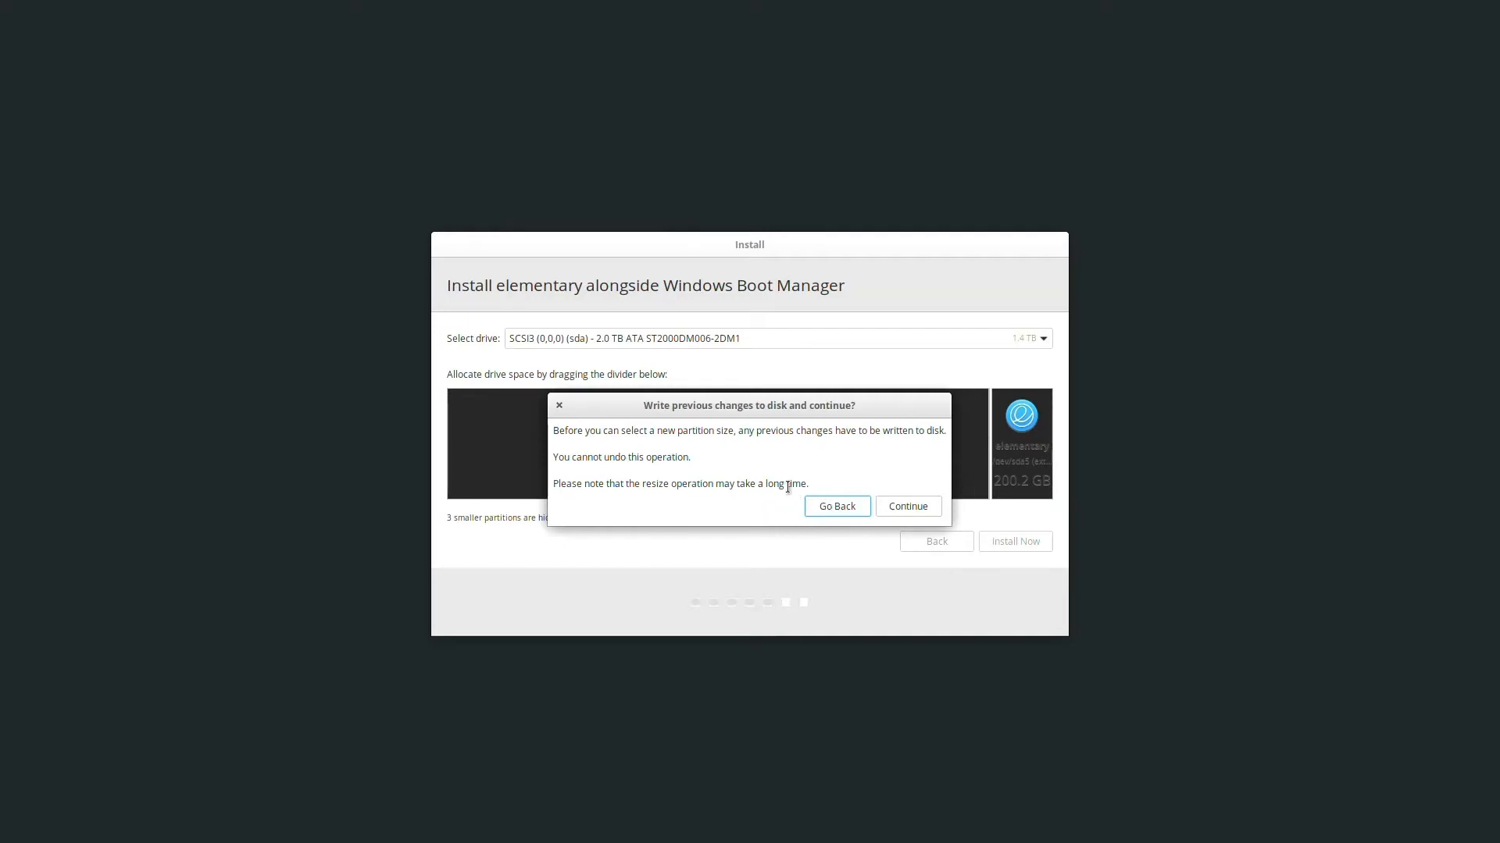
left_click(900, 509)
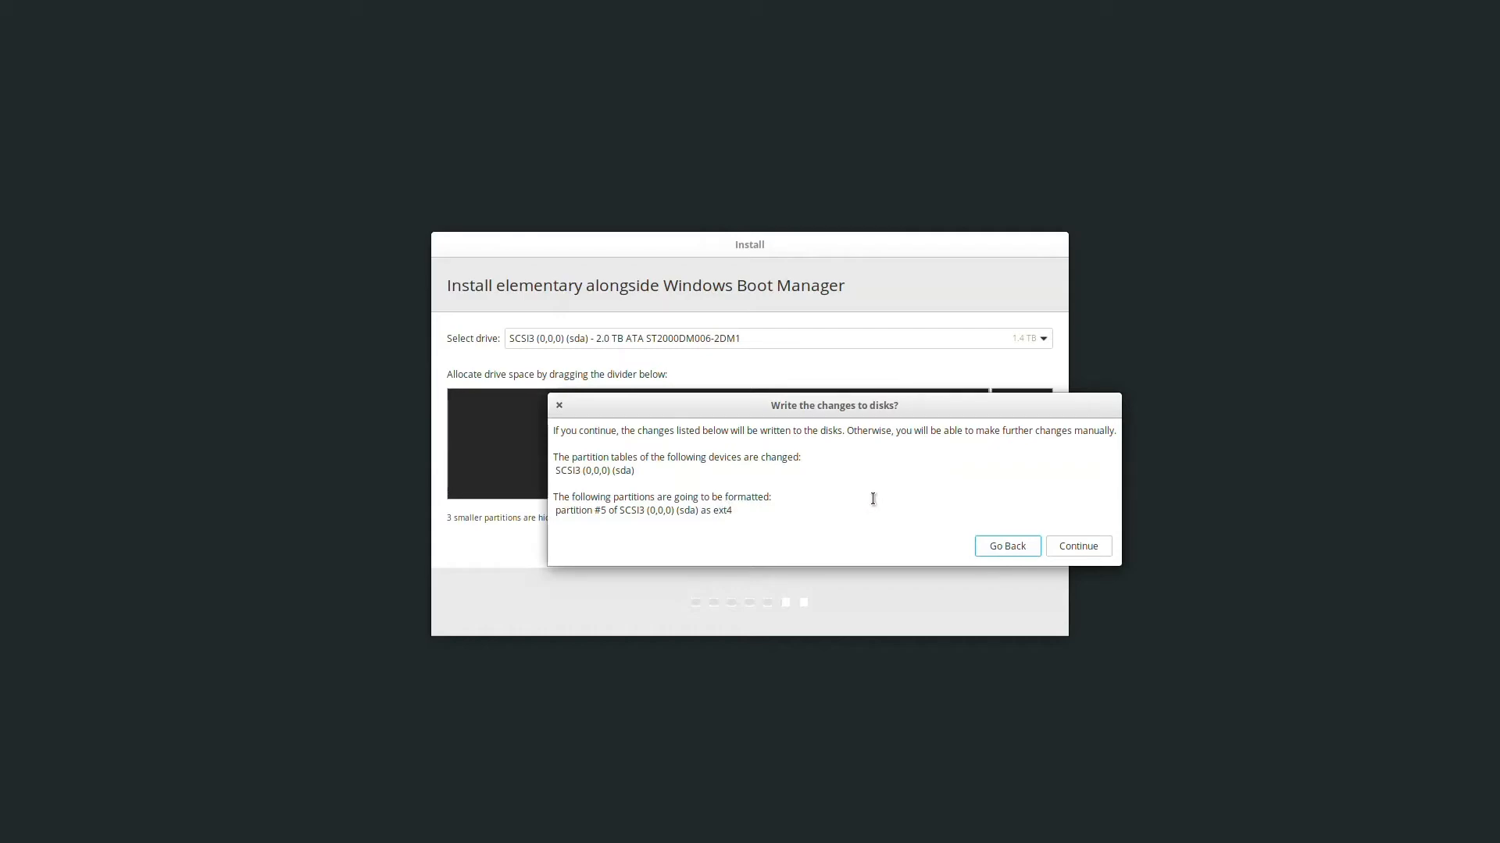
left_click(1089, 549)
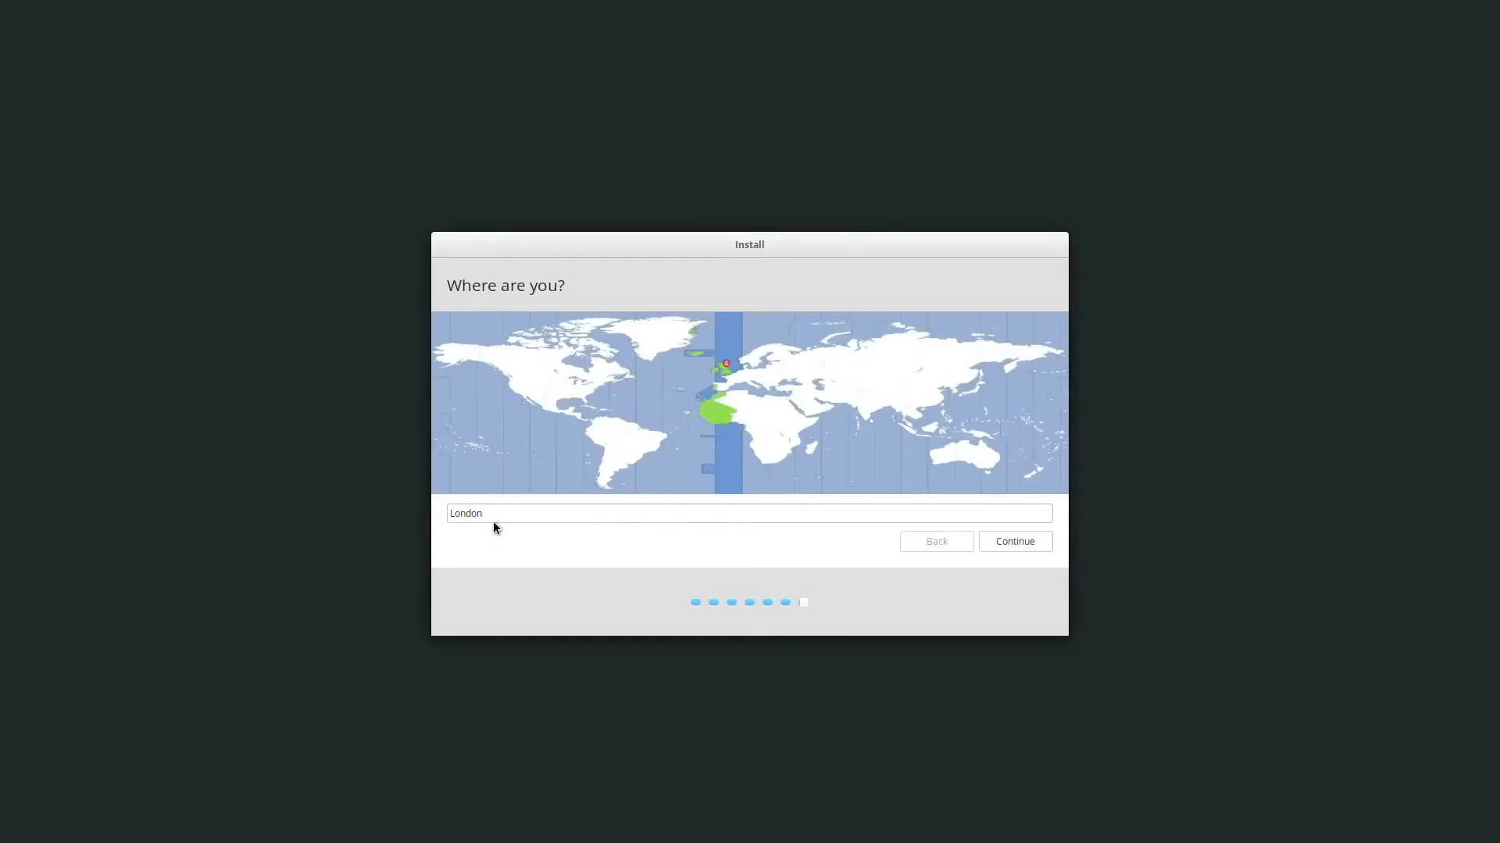
Accept London as the location and fill in the user's name, keeping the suggested computer name and username.
left_click(1017, 542)
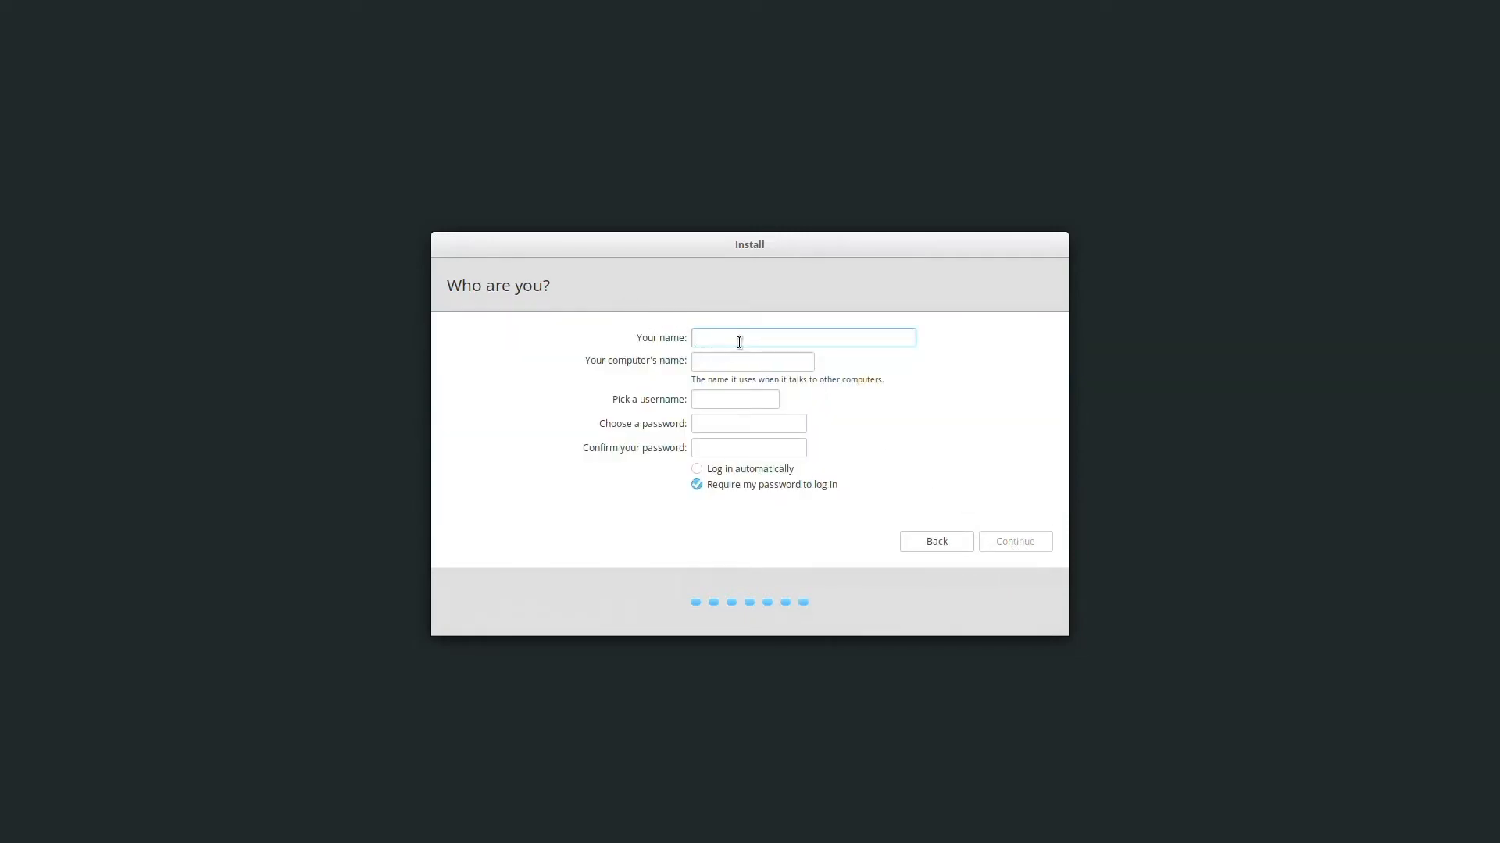
type("Lethal")
left_click(744, 402)
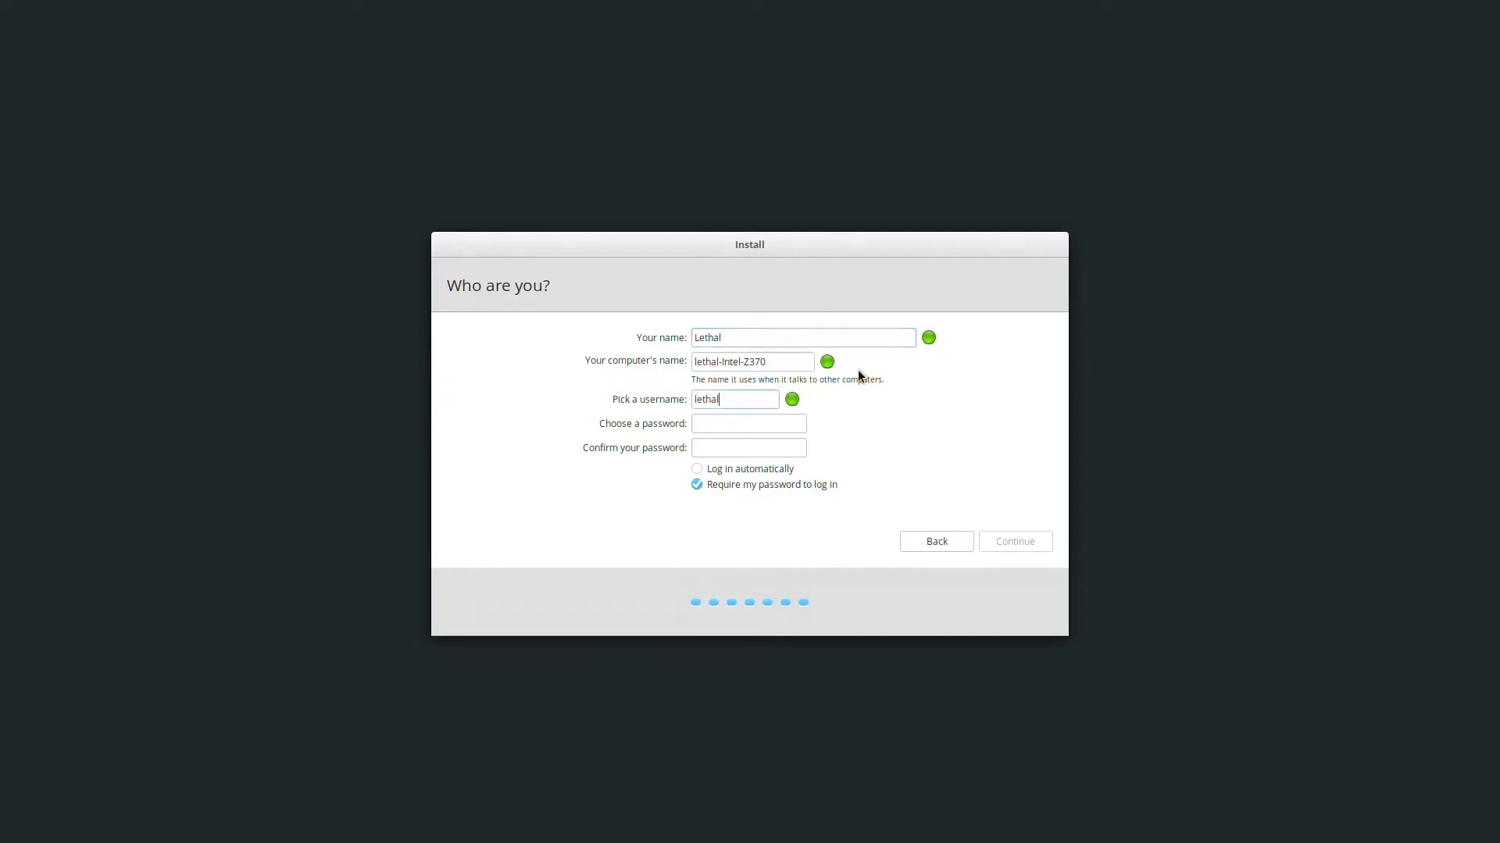
Enter and confirm the account password, submit the account details, and restart the computer once the installation is complete.
left_click(716, 424)
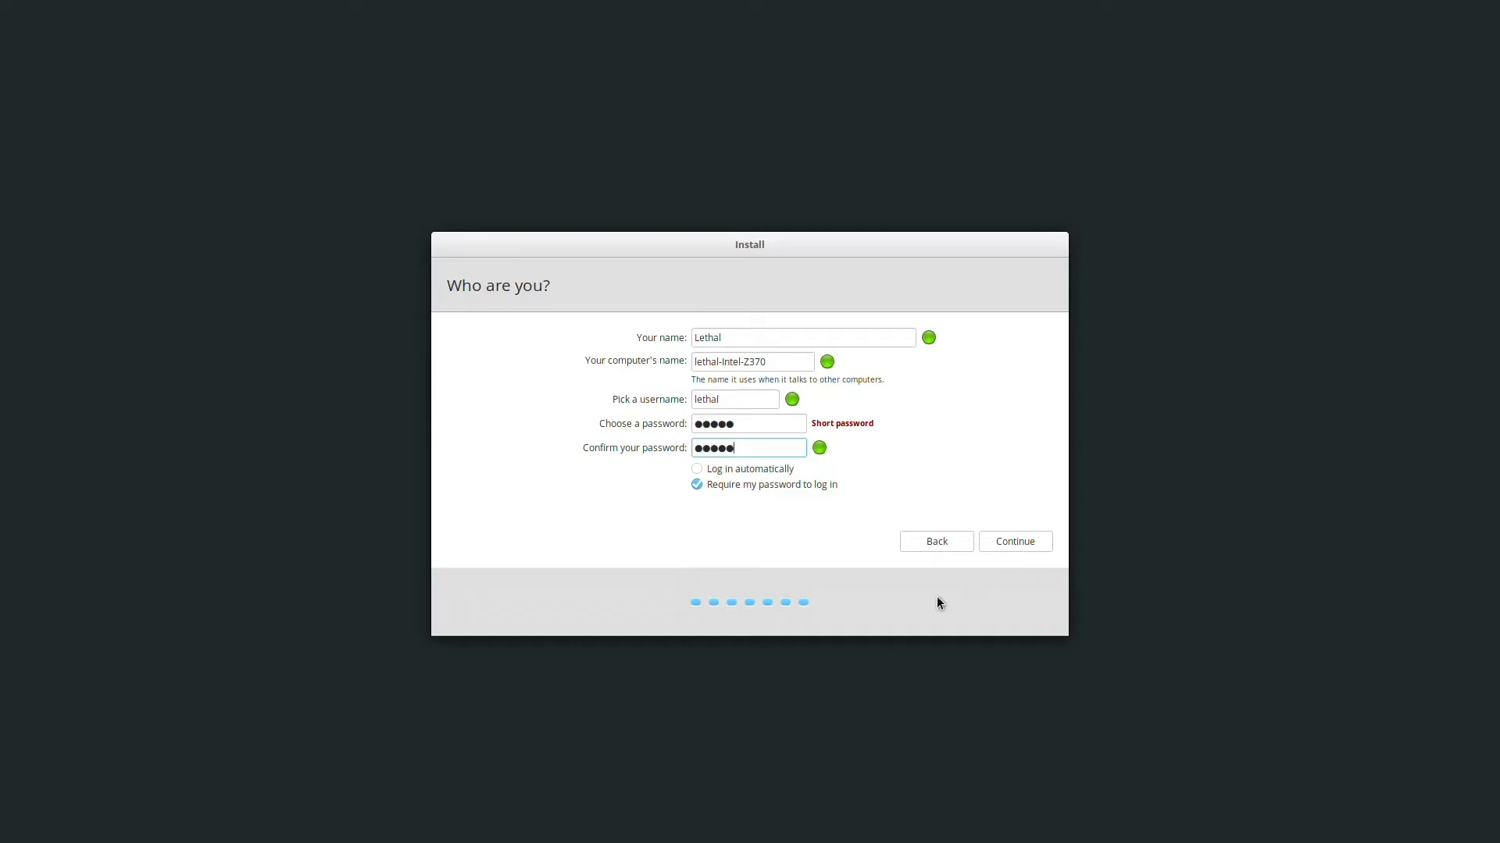
left_click(1013, 546)
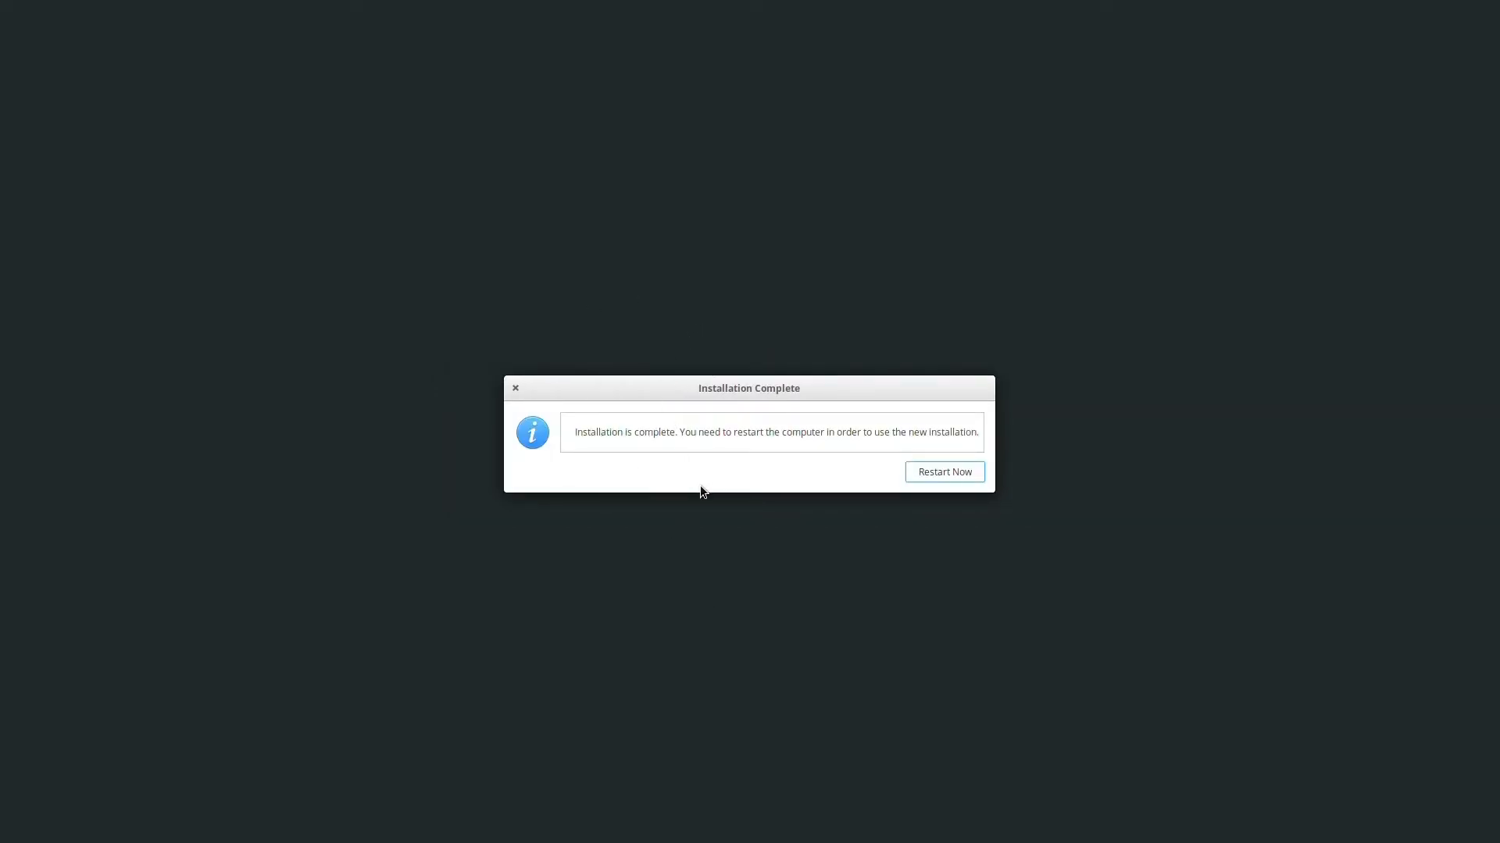
left_click(938, 471)
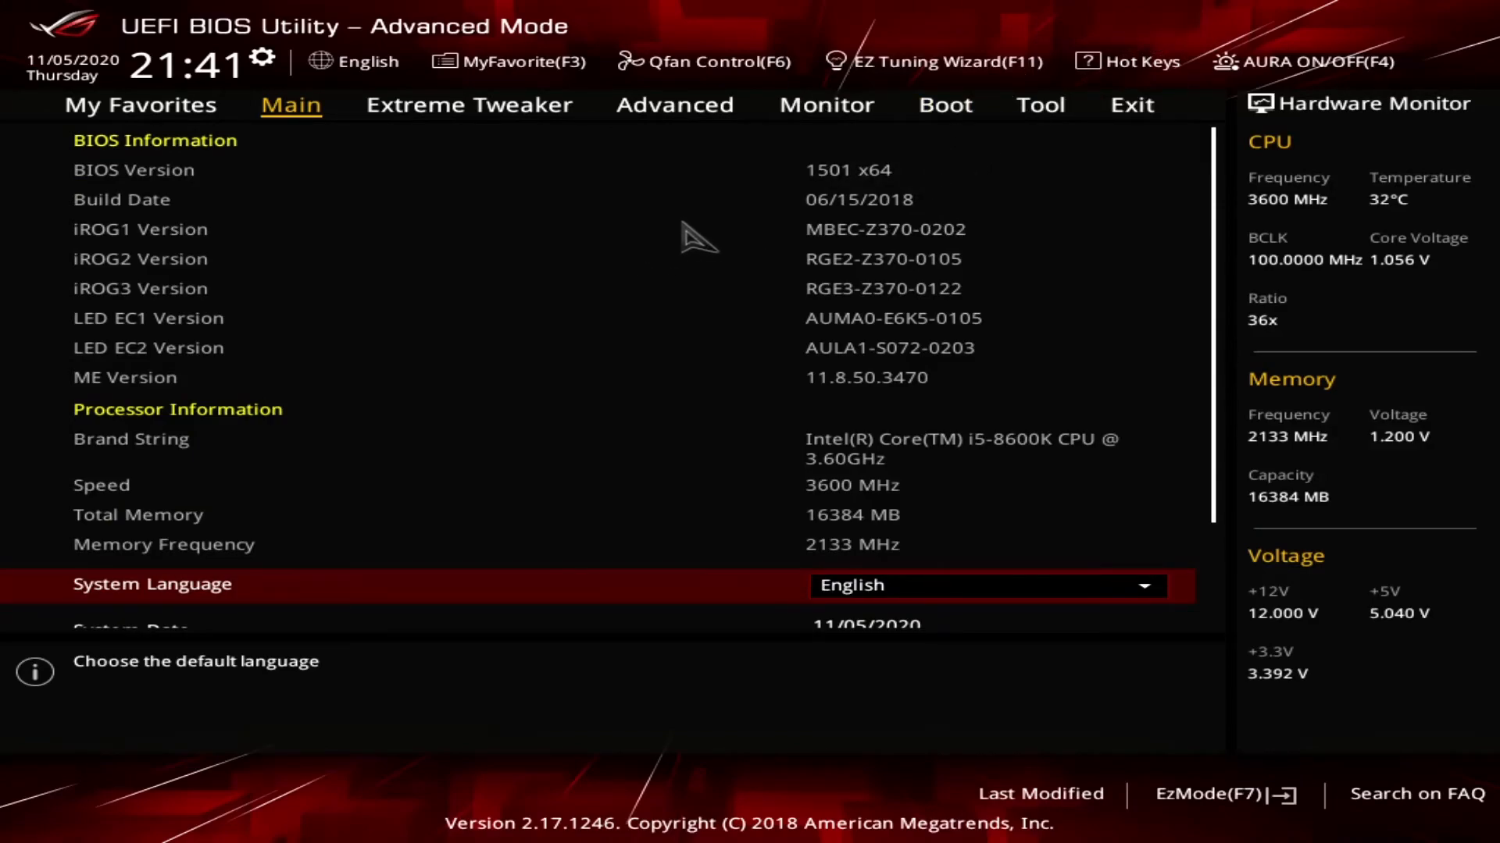
Review the UEFI boot settings and boot option priorities, and save and exit the BIOS to reboot.
left_click(945, 105)
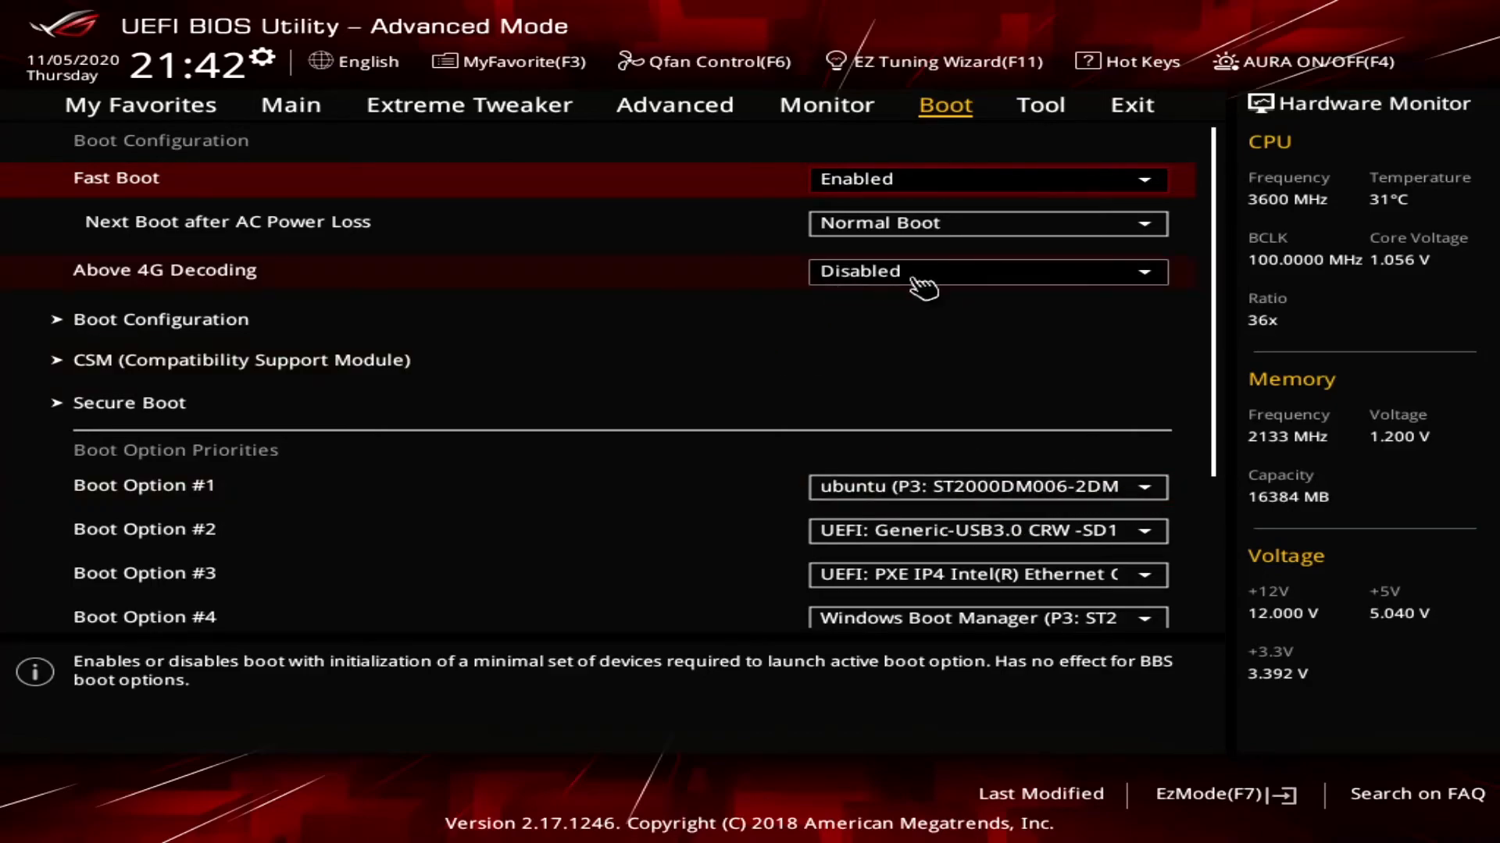
key("Down")
key("Down")
key("Down")
key("Down")
key("Down")
key("Down")
key("Down")
key("Down")
key("Down")
key("Down")
key("Down")
key("Down")
key("Down")
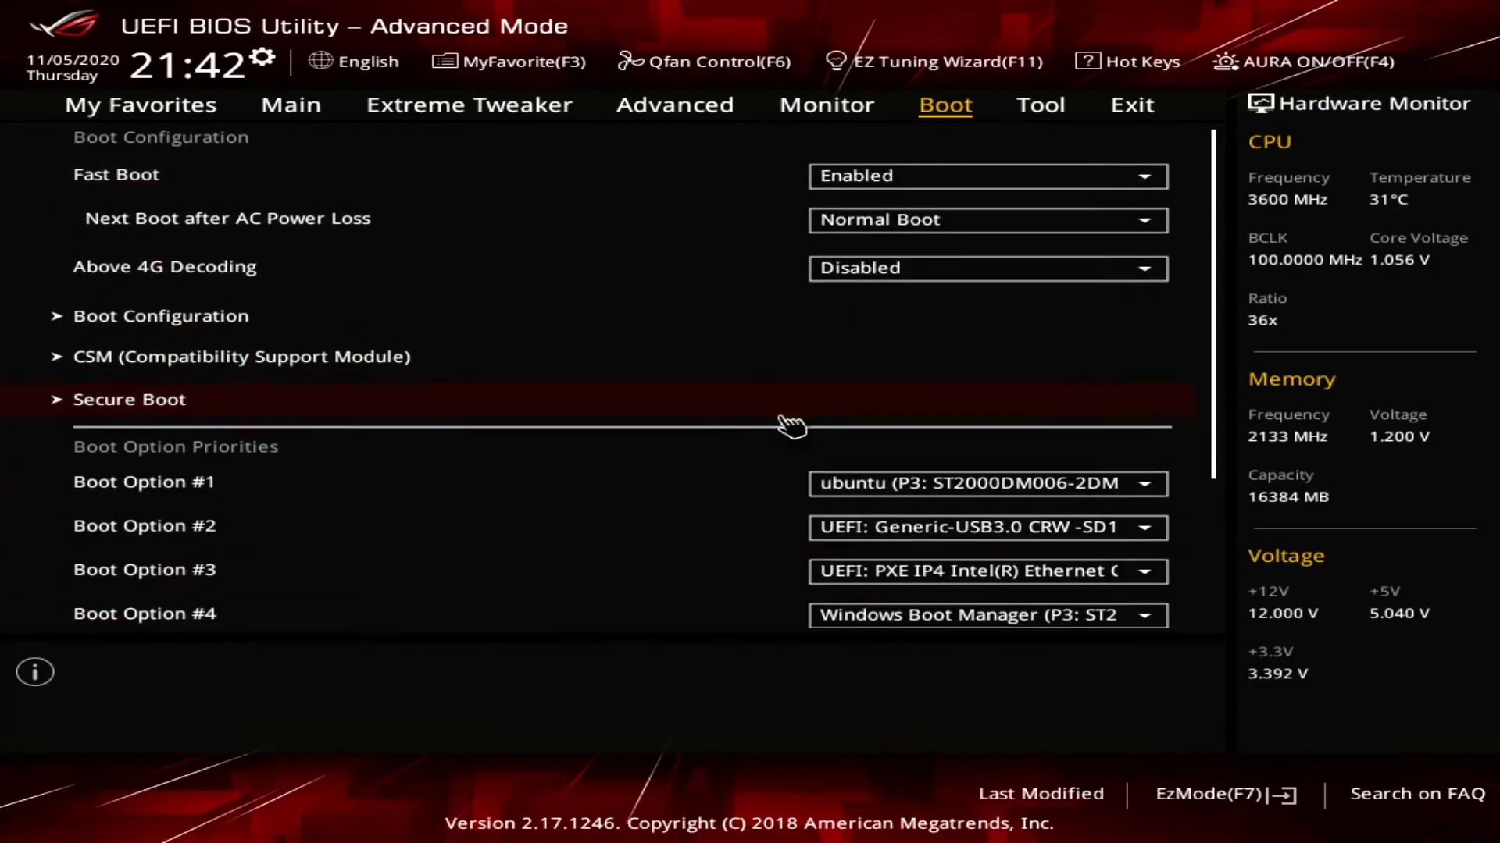
key("Up")
key("Up")
key("Up")
key("Up")
key("Up")
key("Up")
key("Up")
key("Up")
key("Up")
key("Up")
key("Up")
key("Up")
key("Up")
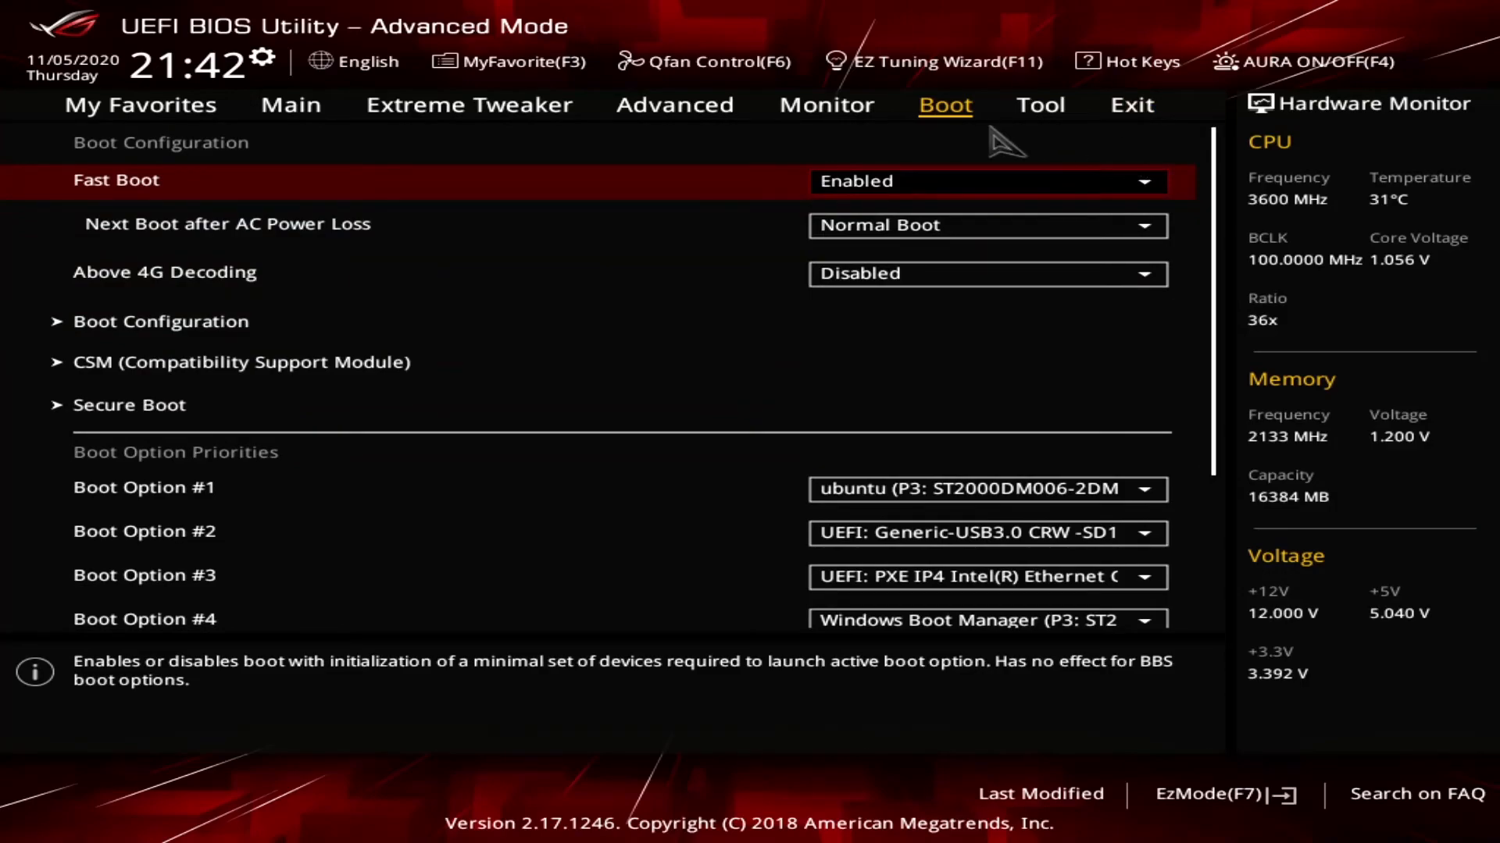
key("F10")
left_click(907, 677)
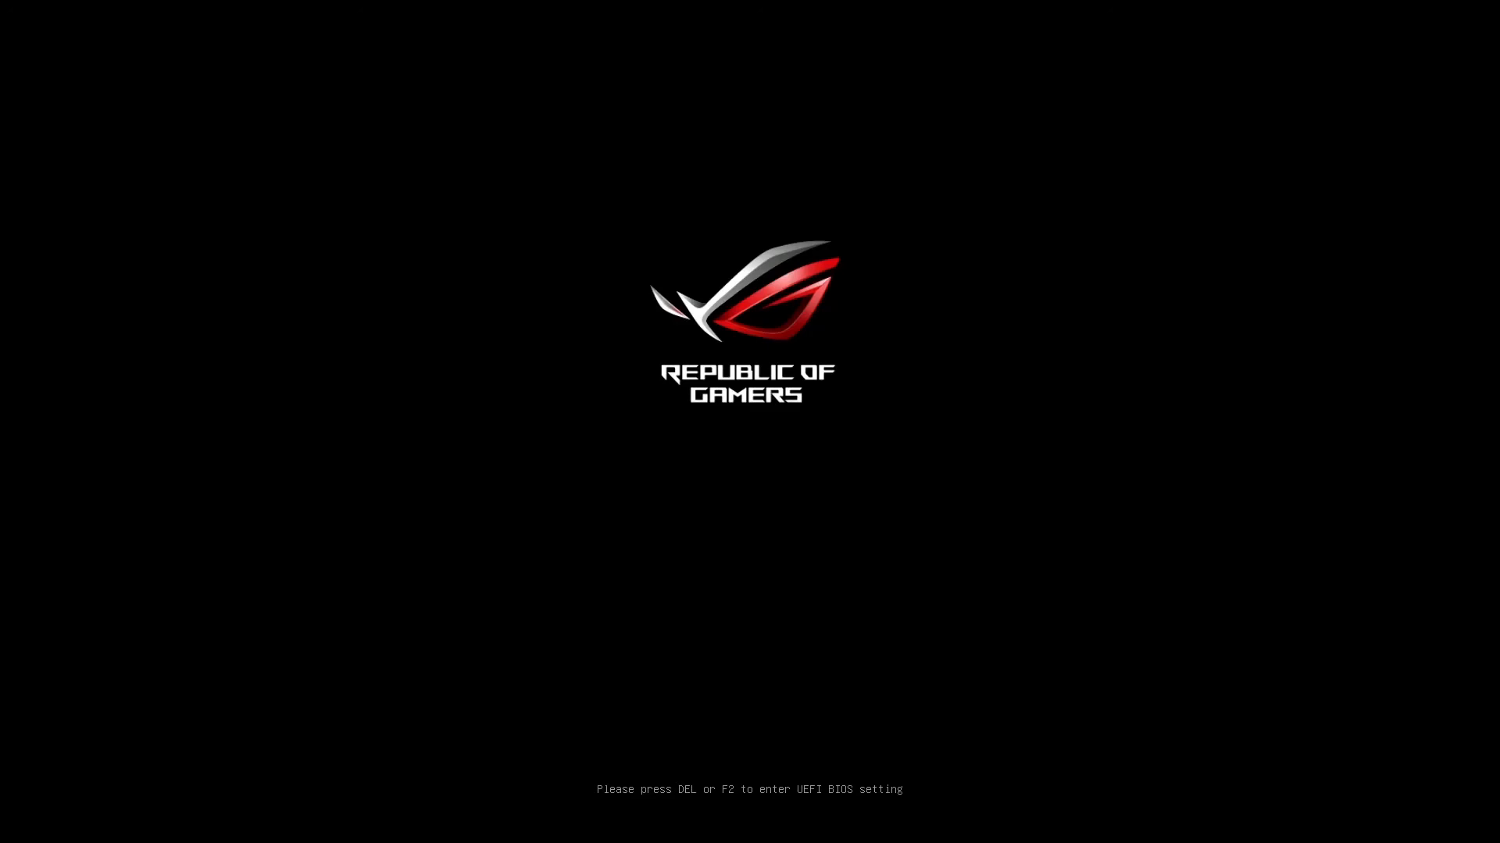
Look through the GRUB boot entries from elementary to Windows Boot Manager.
key("Down")
key("Down")
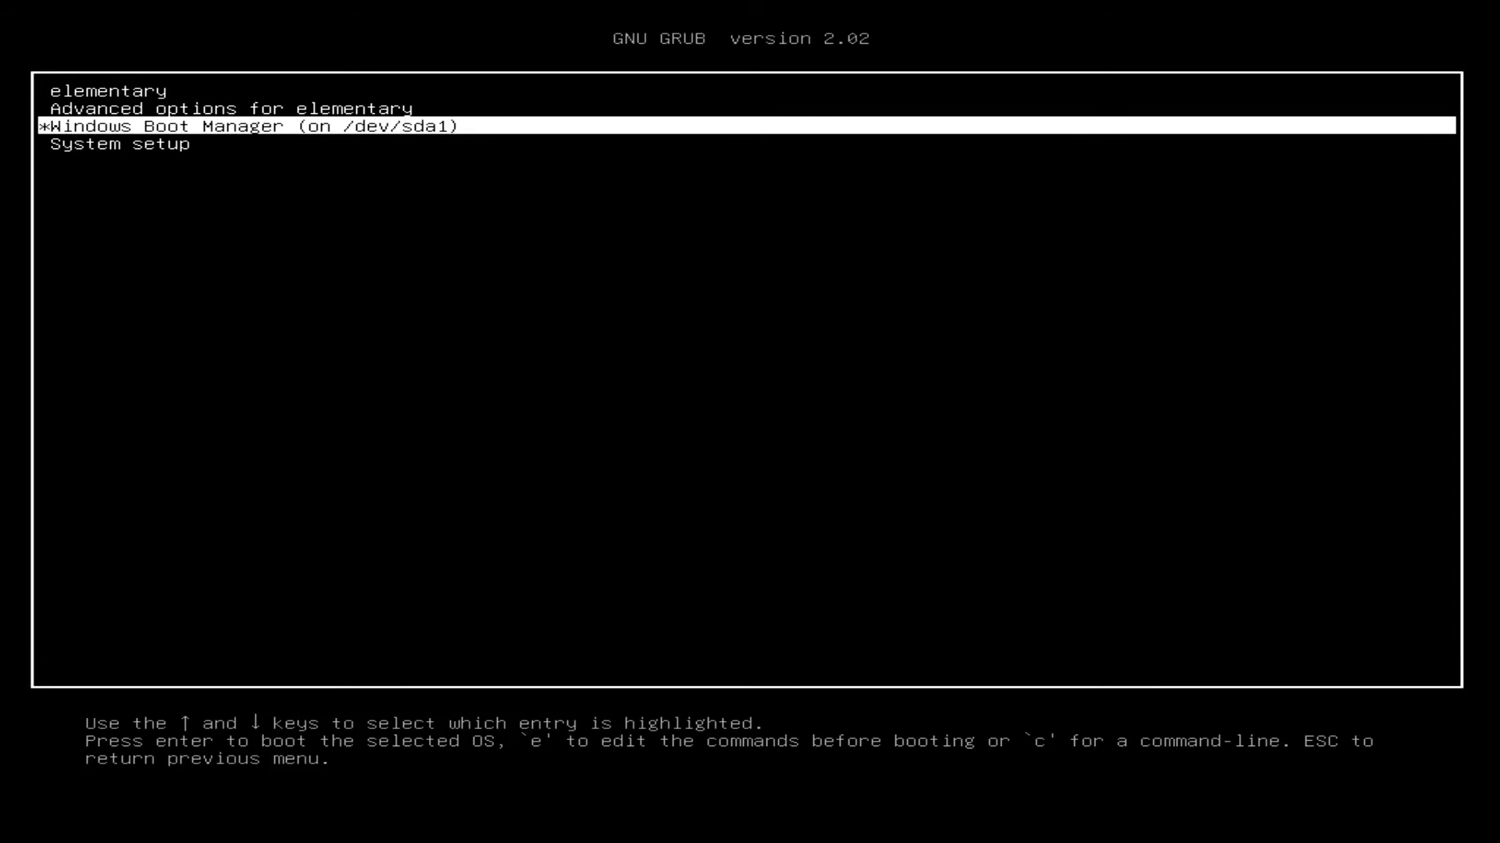
key("Up")
key("Up")
key("Down")
key("Down")
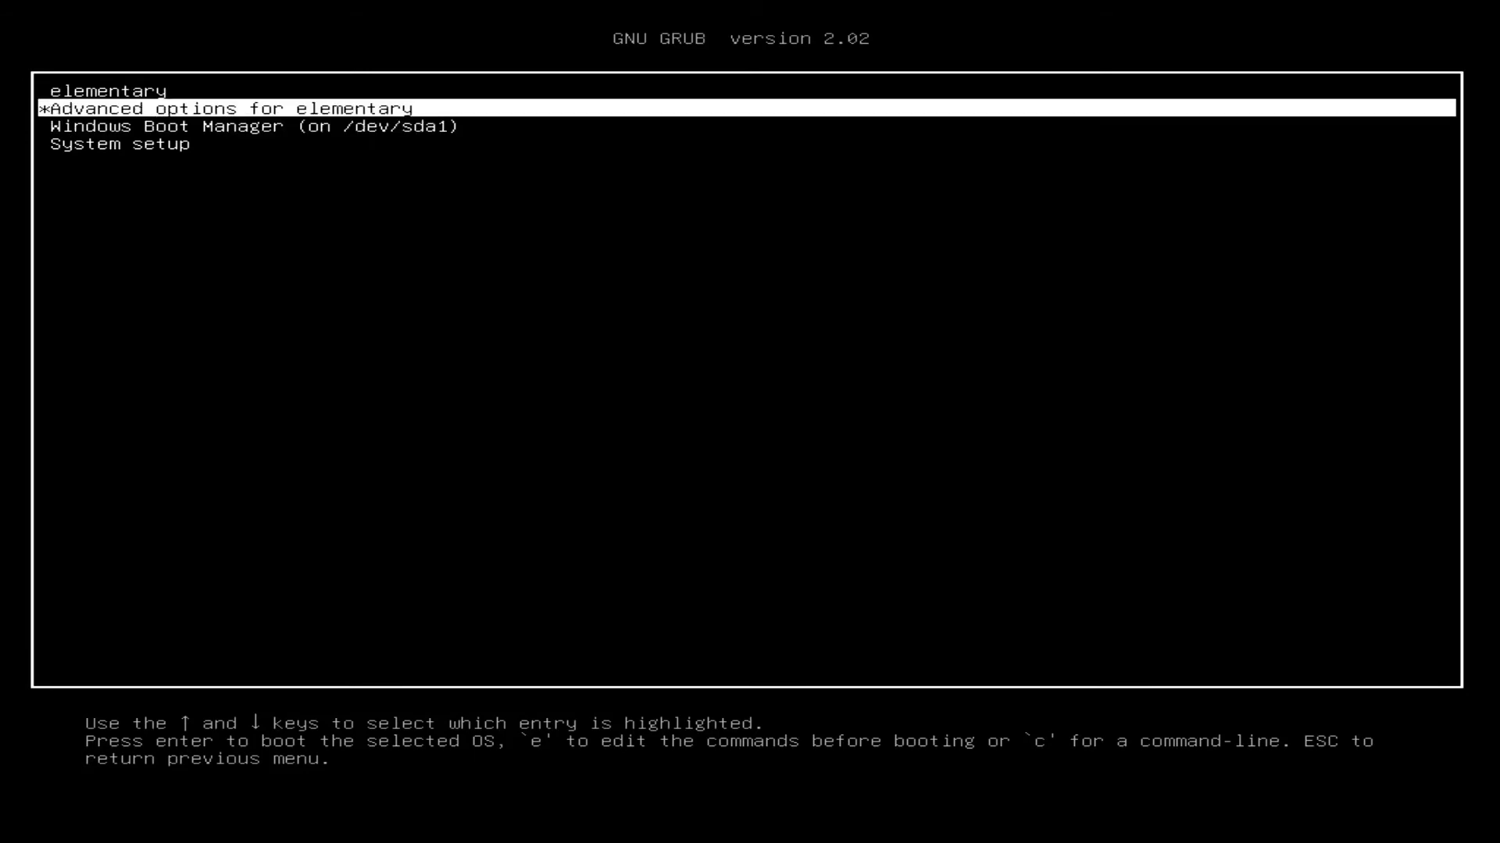
key("Up")
key("Up")
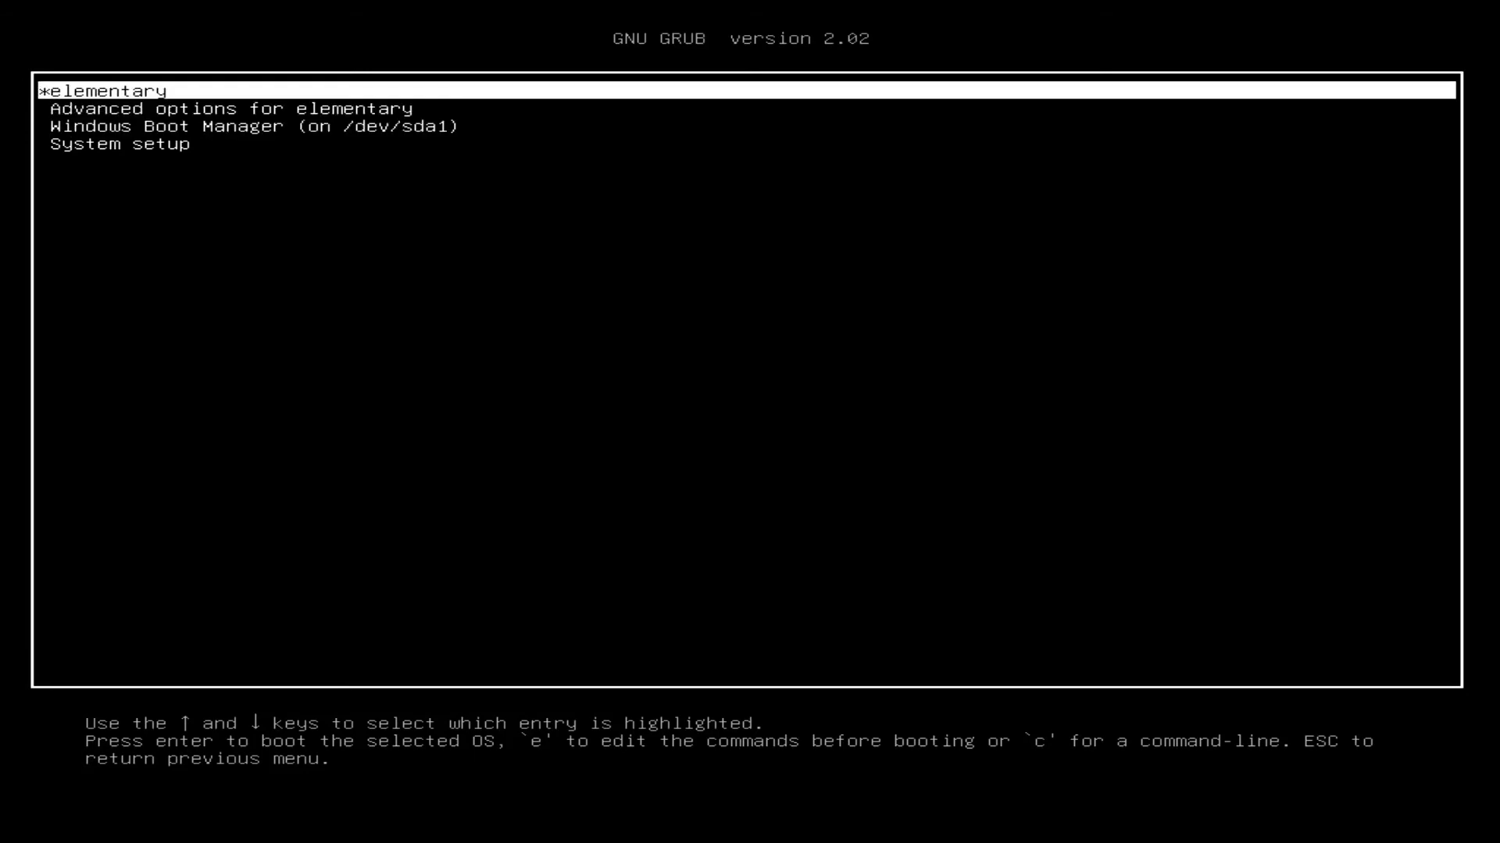
key("Down")
key("Down")
key("Up")
key("Up")
key("Down")
key("Down")
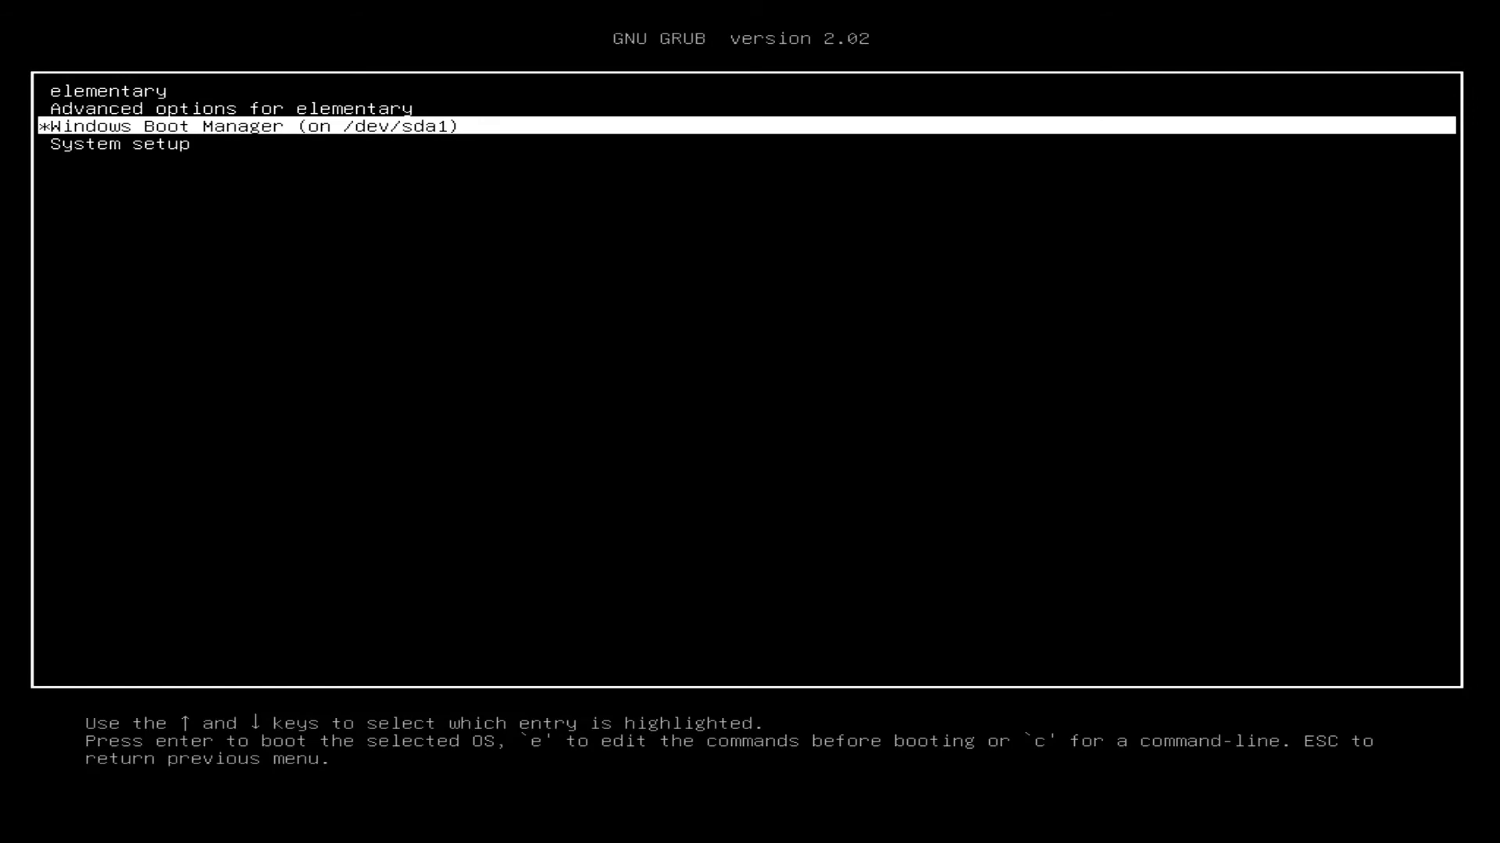
Boot the elementary entry from the GRUB menu.
key("Up")
key("Up")
key("Return")
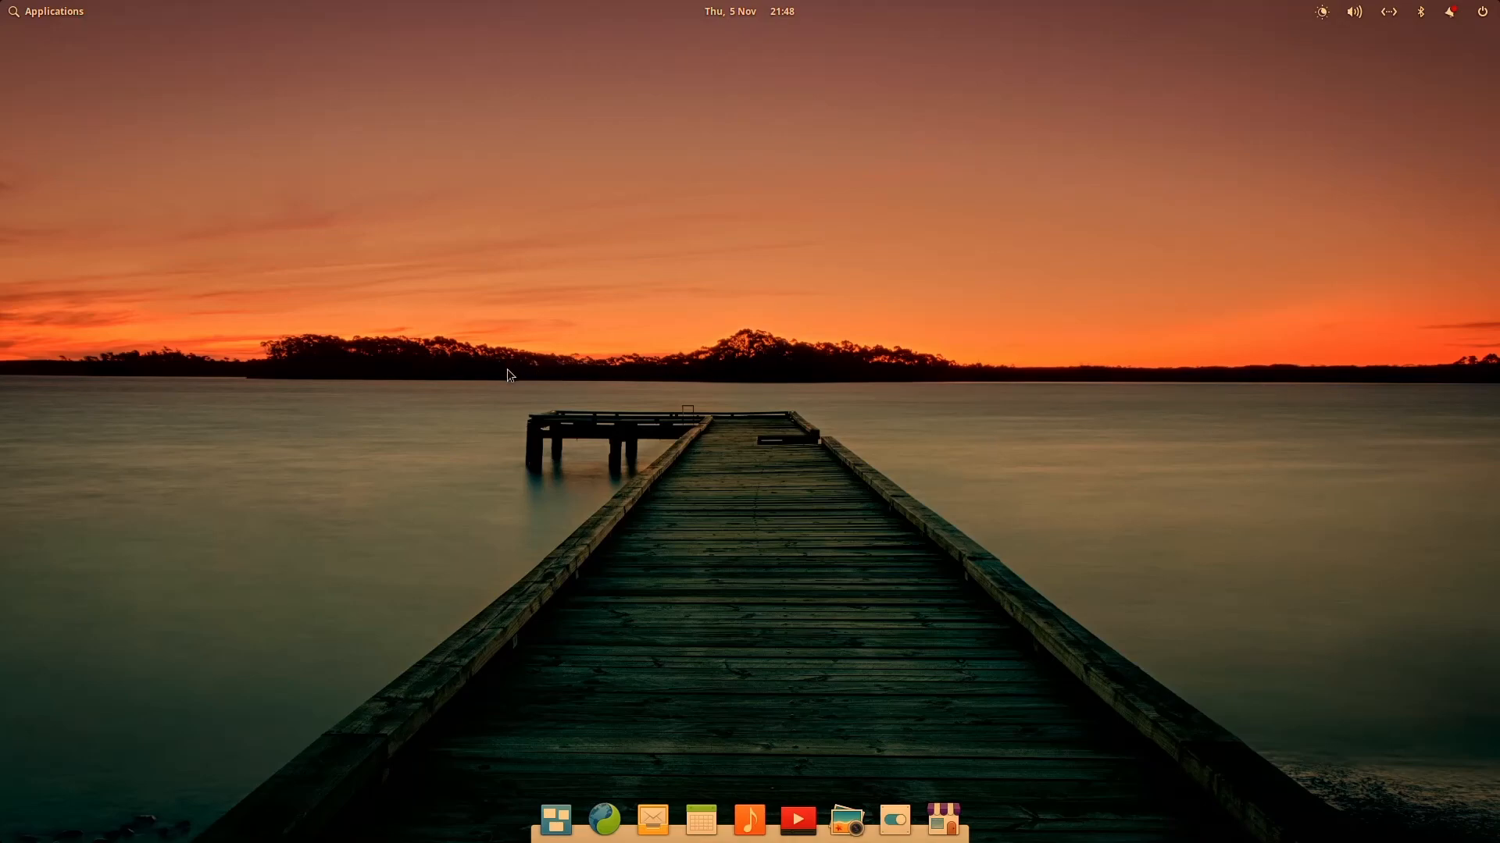
Open the Terminal, enter a sudo apt command without running it, and close the Terminal.
left_click(18, 11)
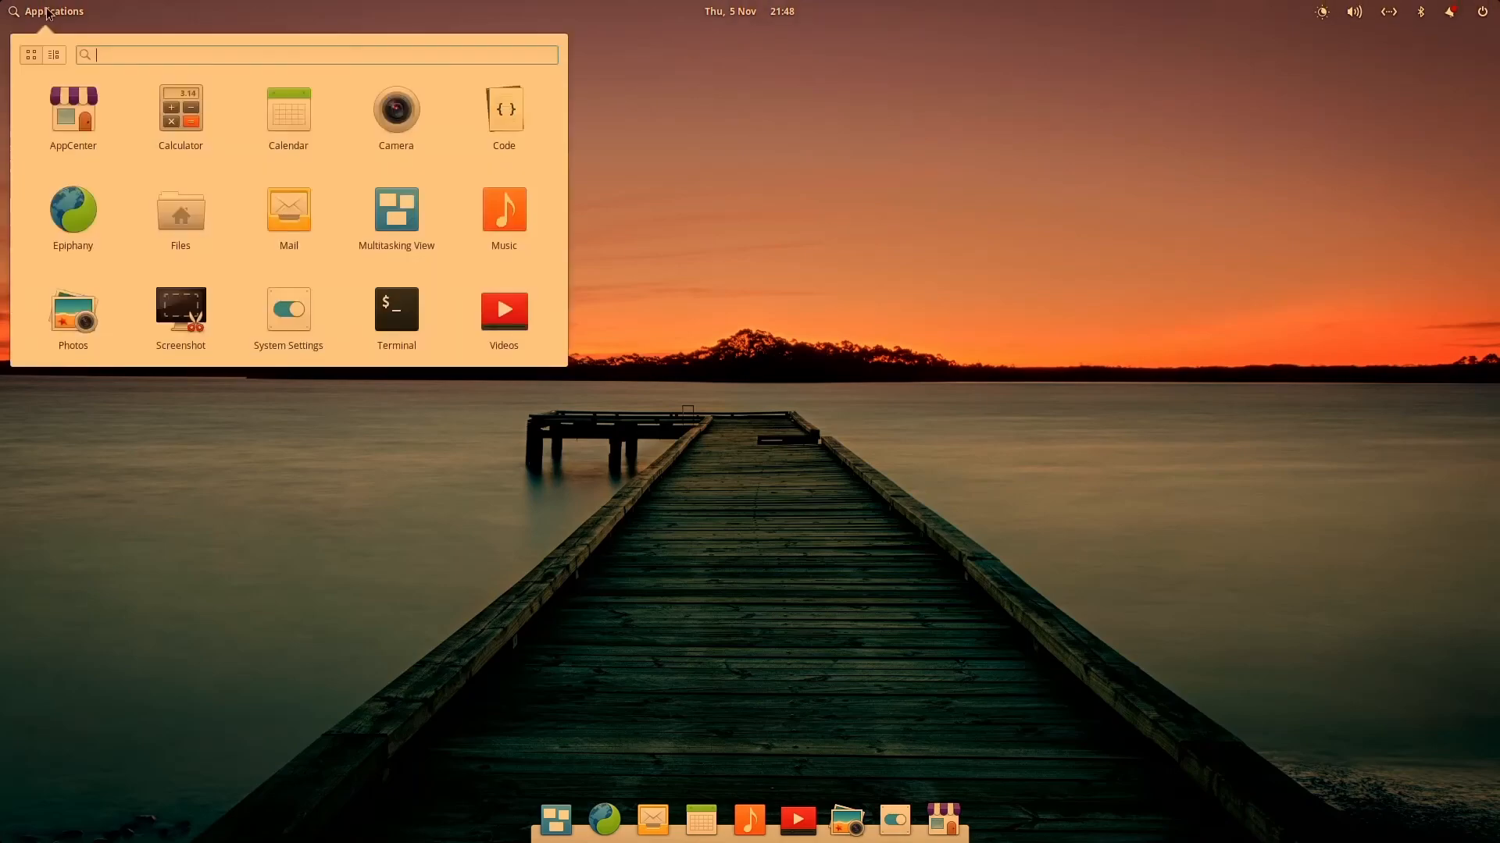
left_click(386, 313)
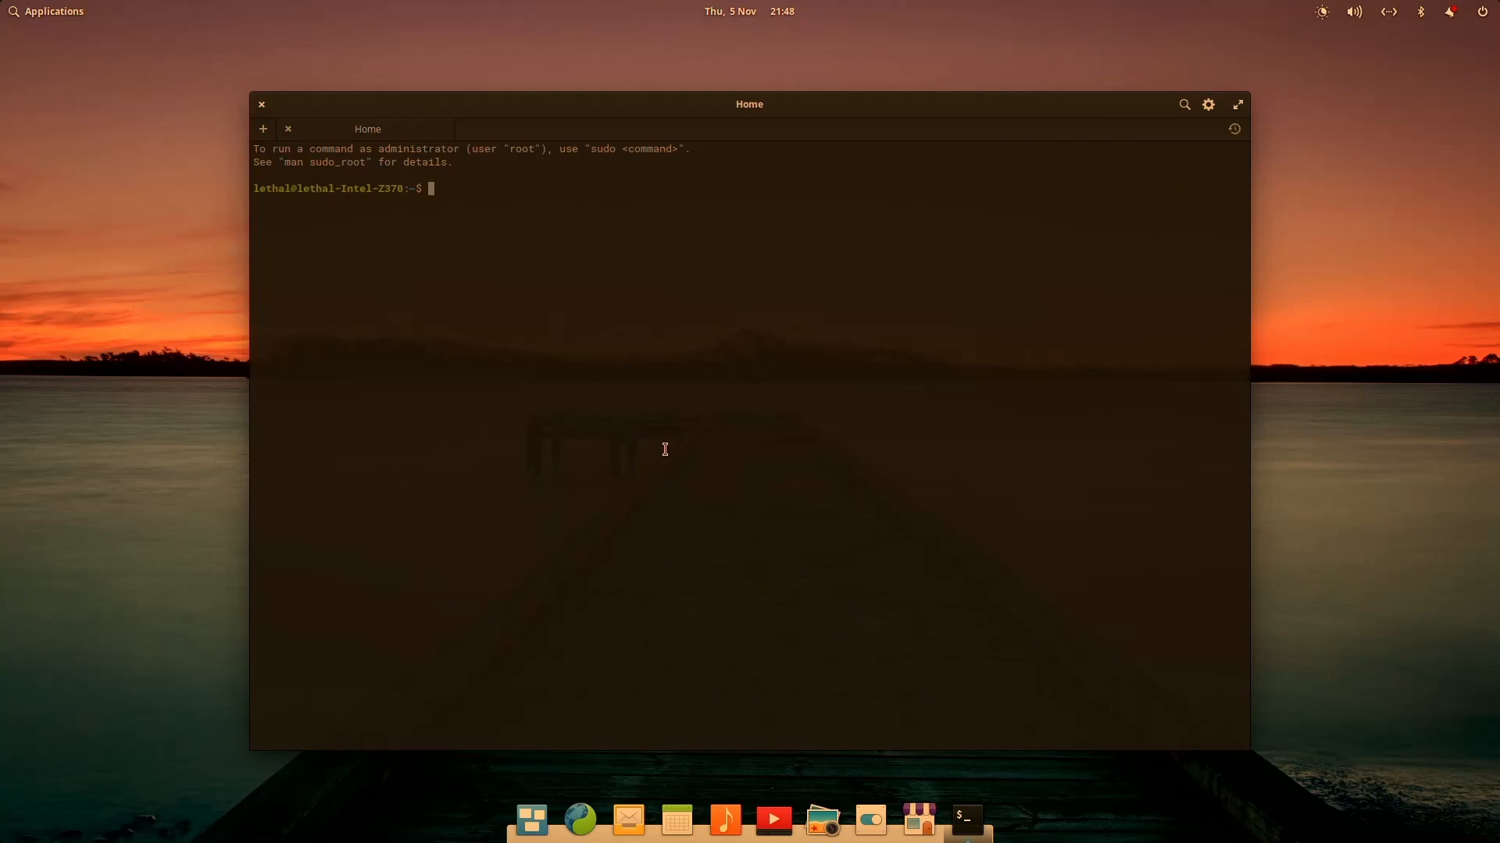
type("sudo apt fu;")
key("BackSpace")
key("Tab")
left_click(263, 105)
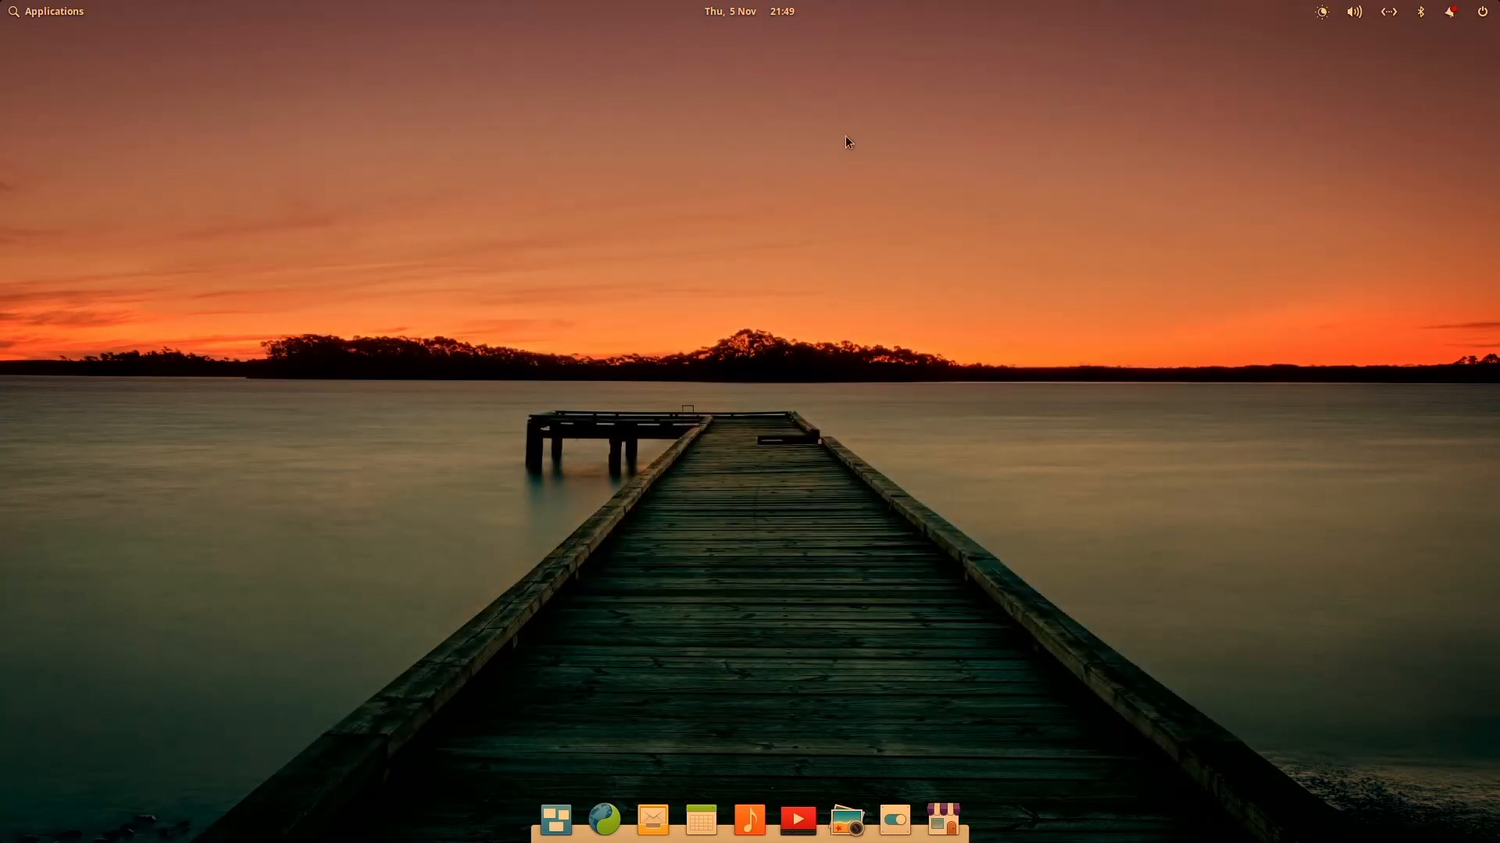